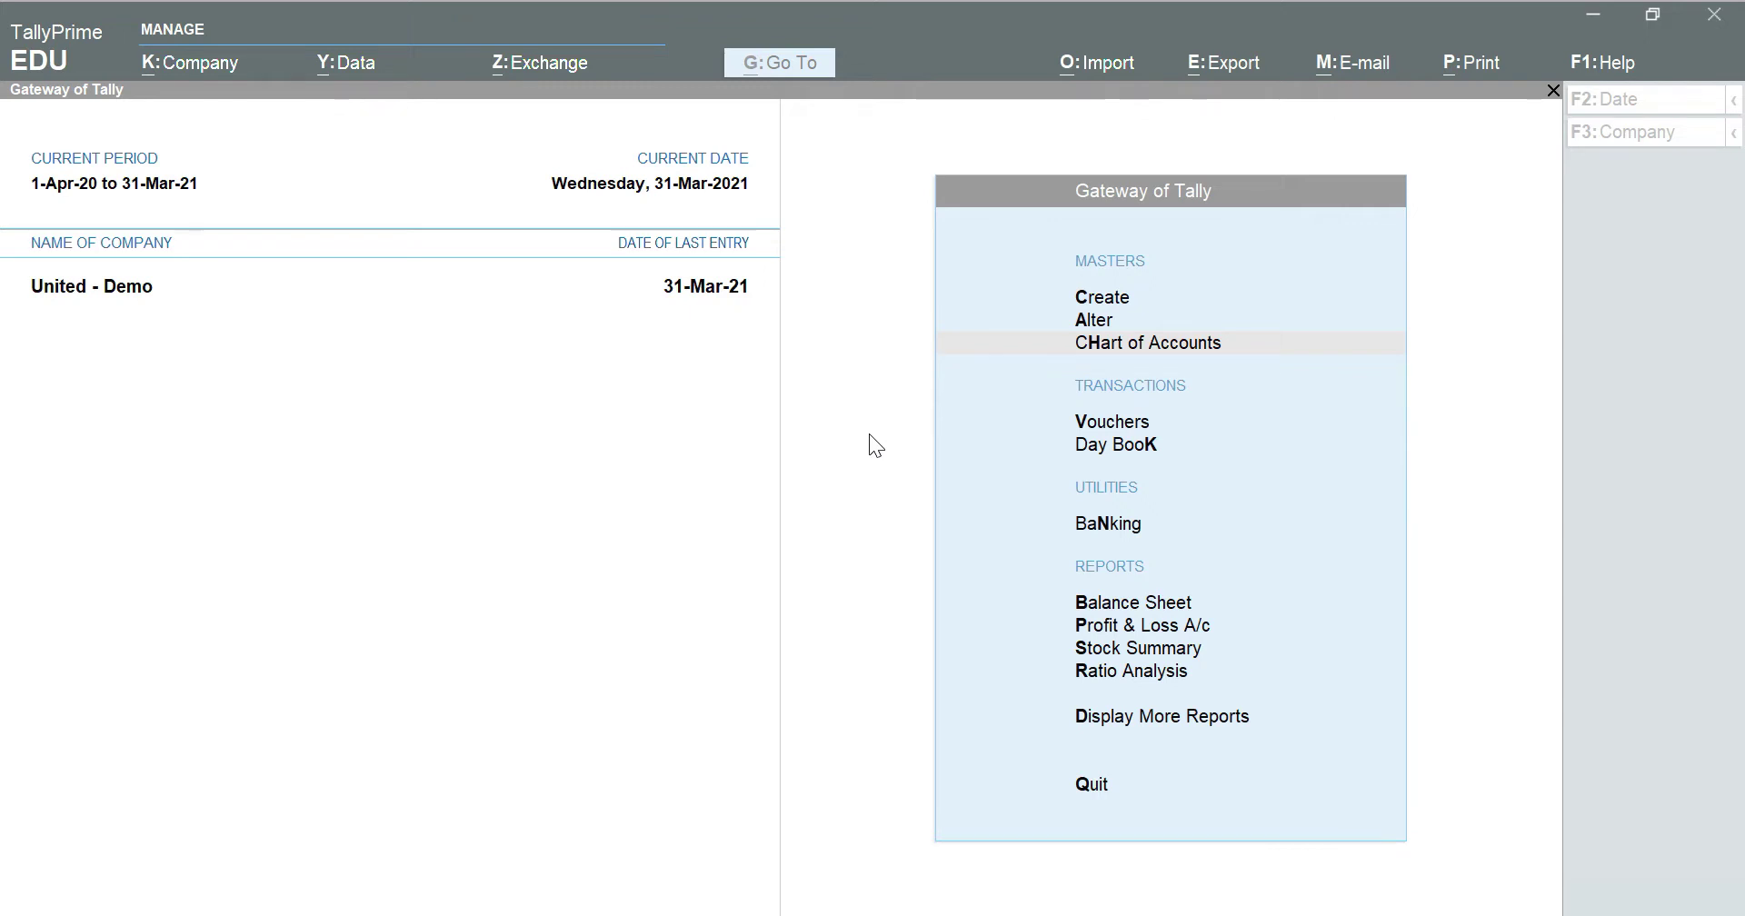
# Step: Open the list of ledgers from the Chart of Accounts and show it in condensed view
pyautogui.click(879, 29)
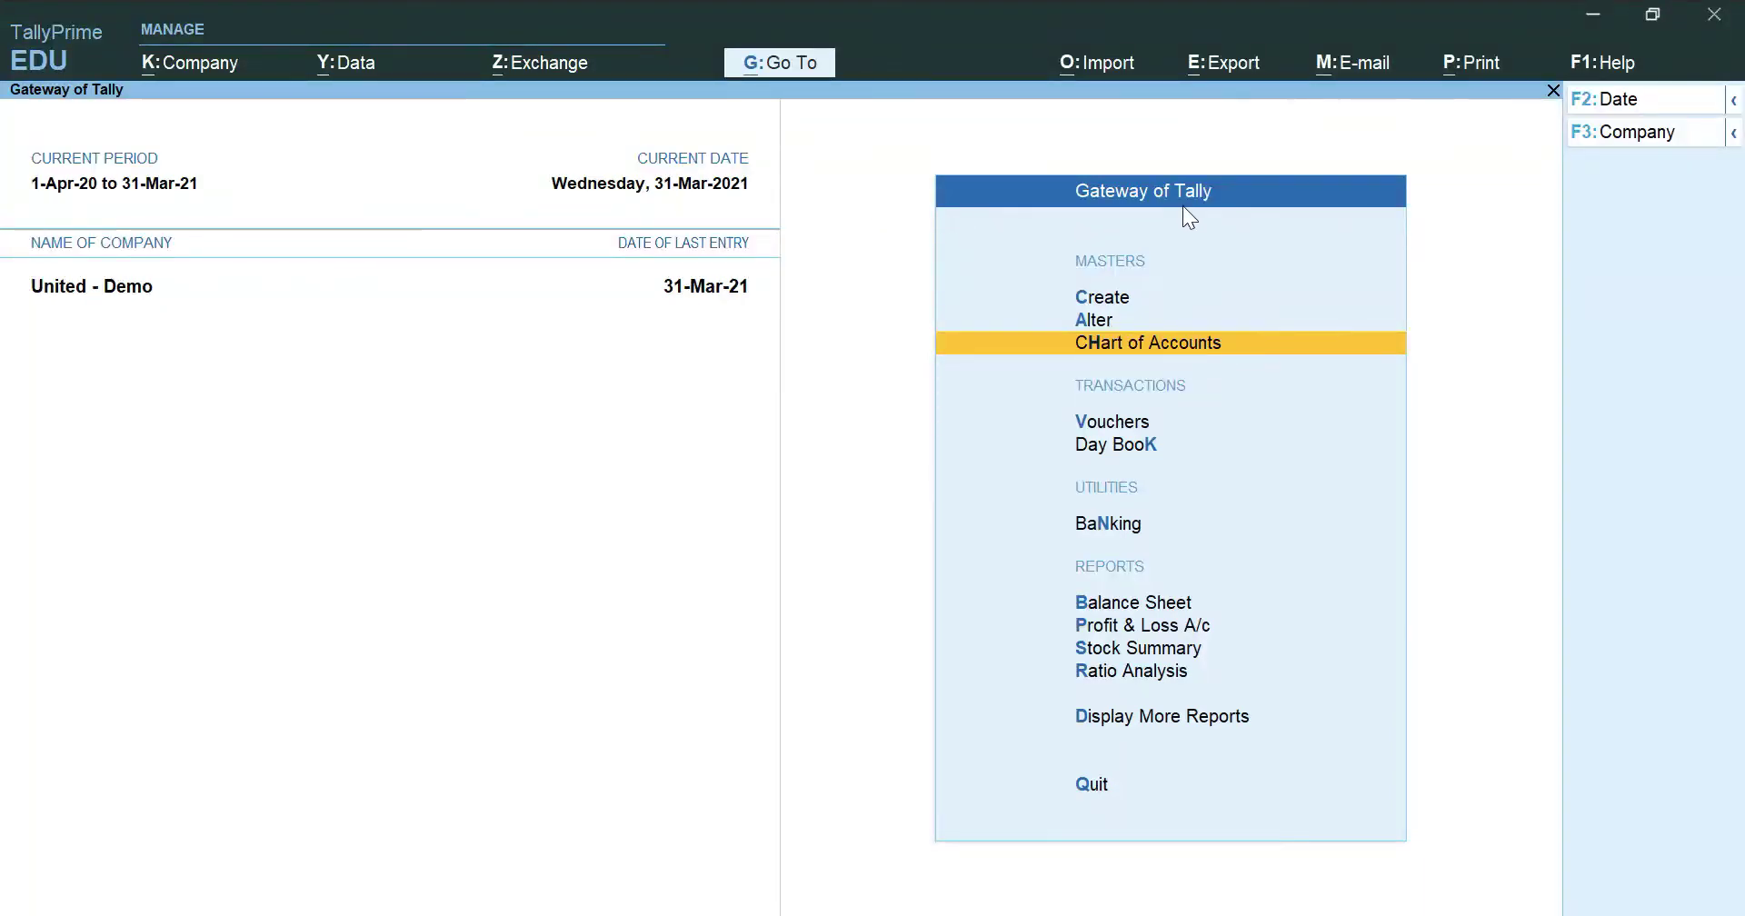
pyautogui.click(1141, 345)
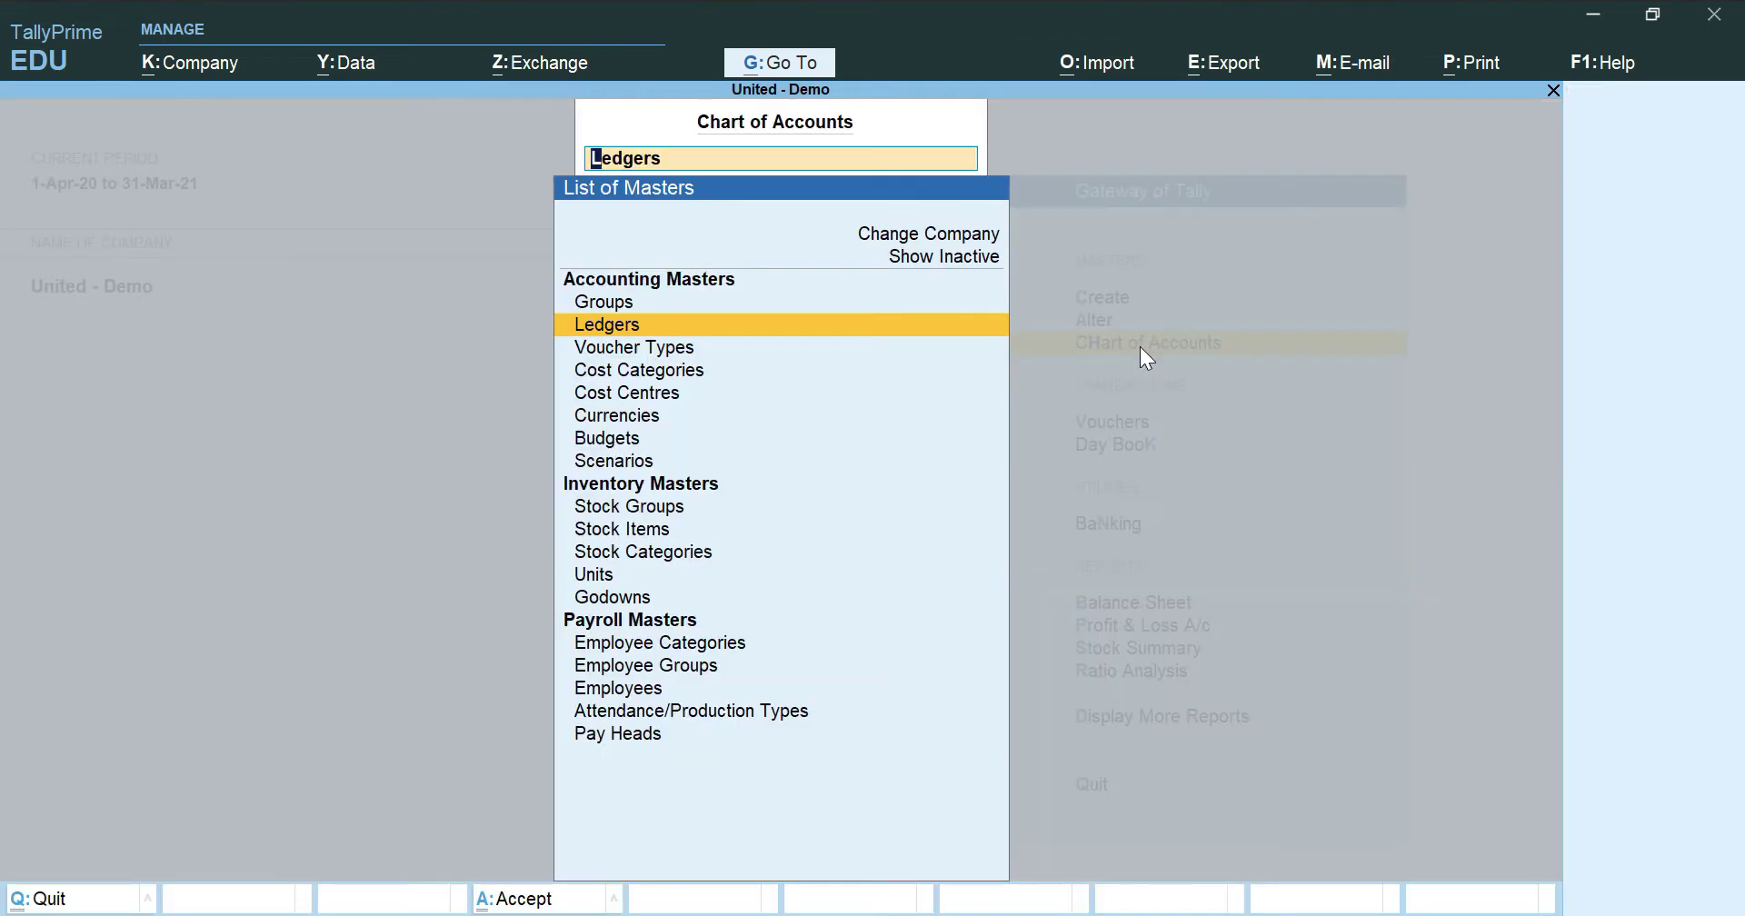
pyautogui.click(704, 332)
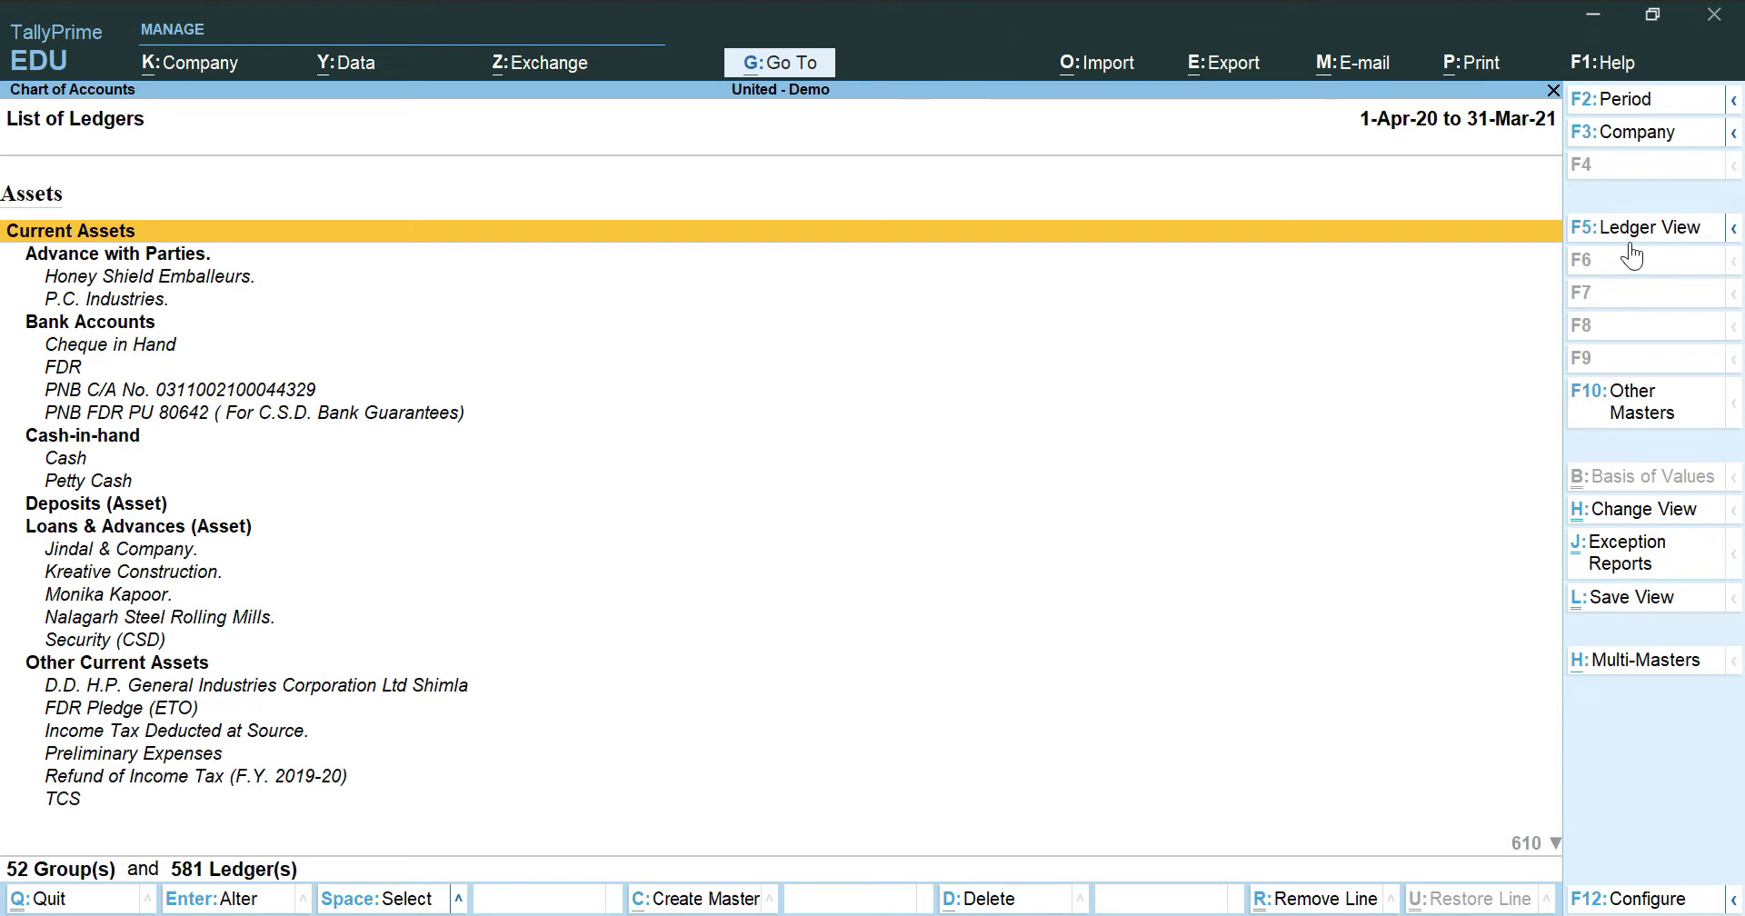
pyautogui.click(1734, 232)
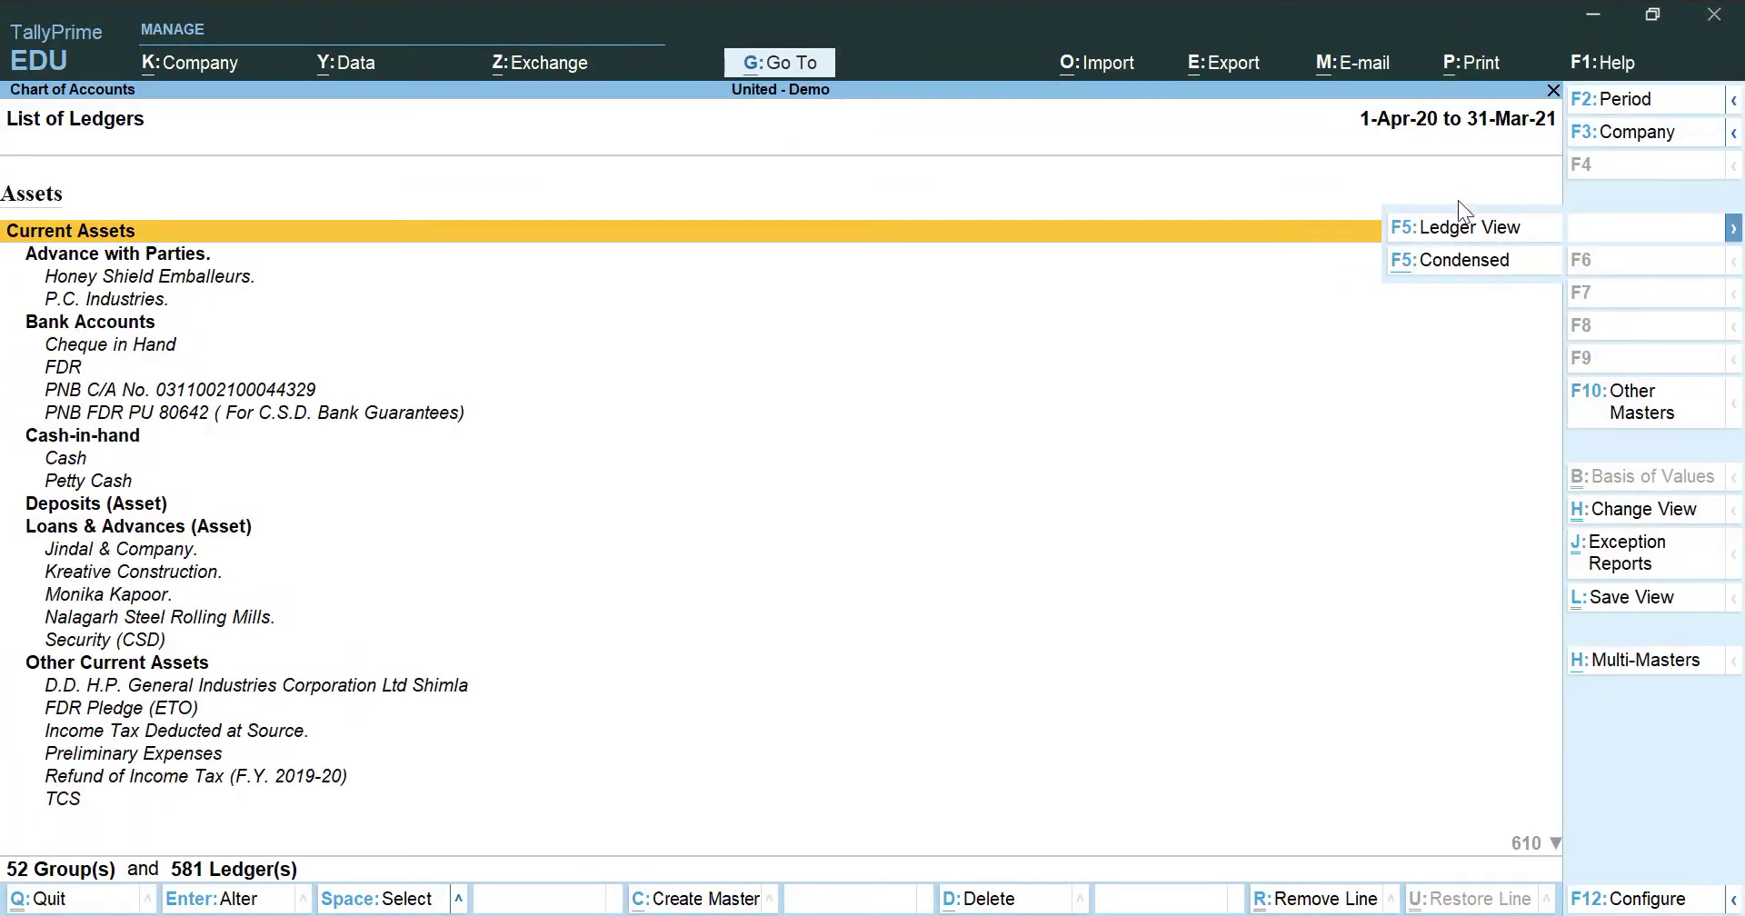
pyautogui.click(1437, 263)
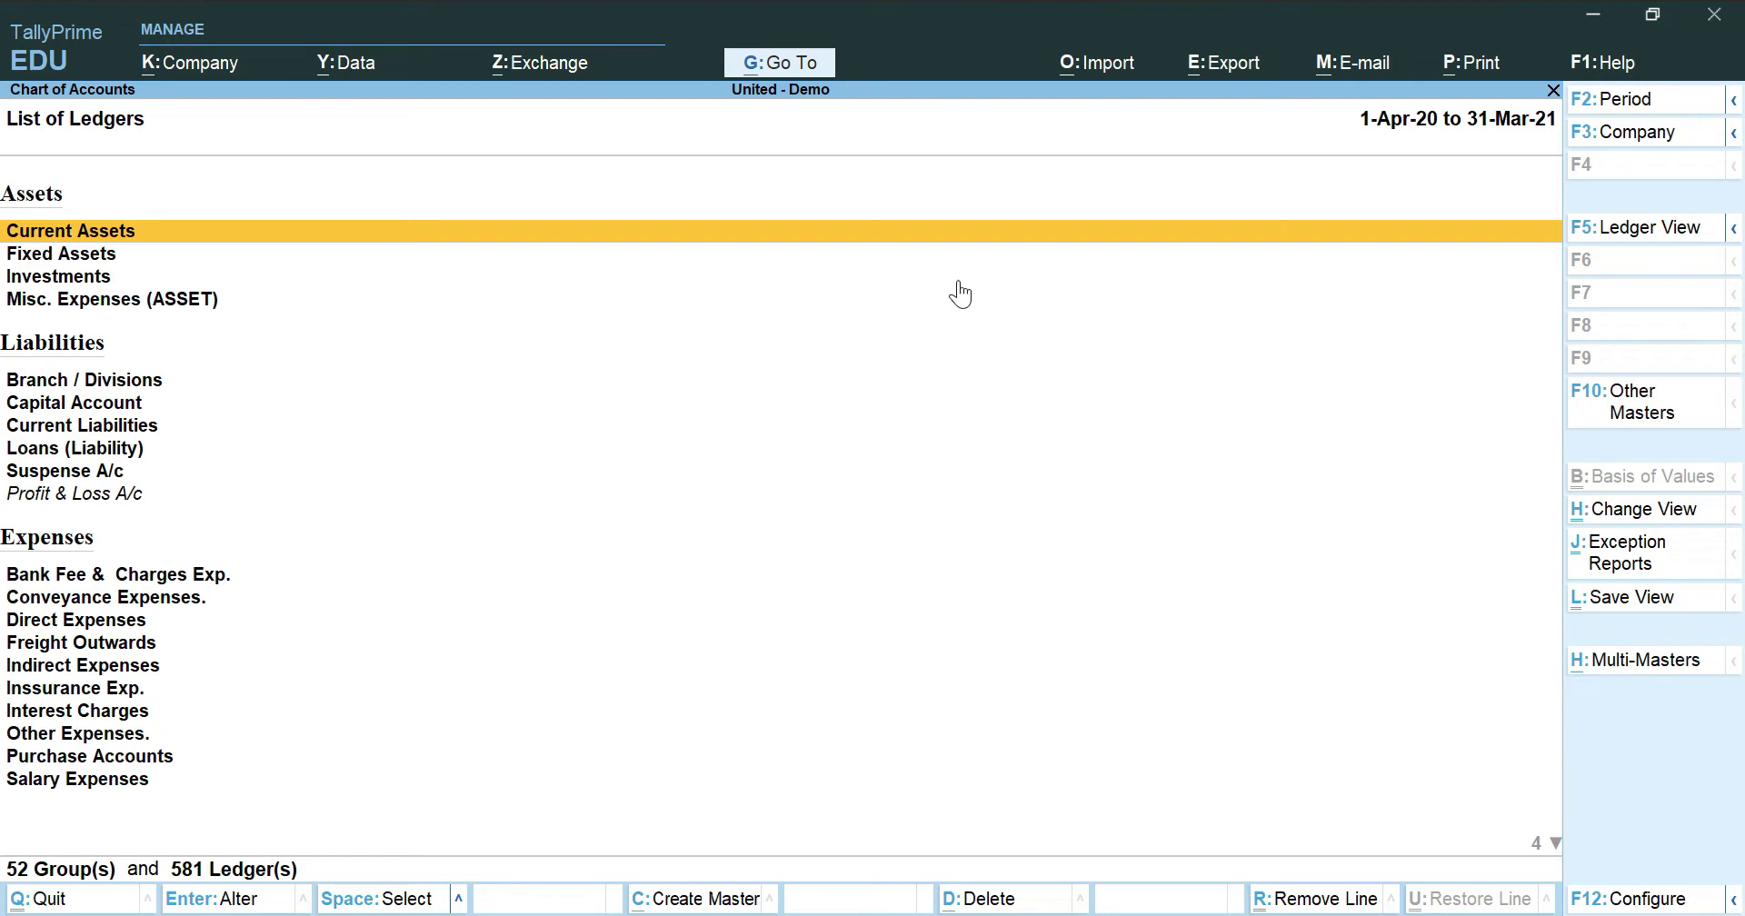
# Step: Start an export of the current ledger list and set its file format to Excel (Spreadsheet)
pyautogui.click(1253, 79)
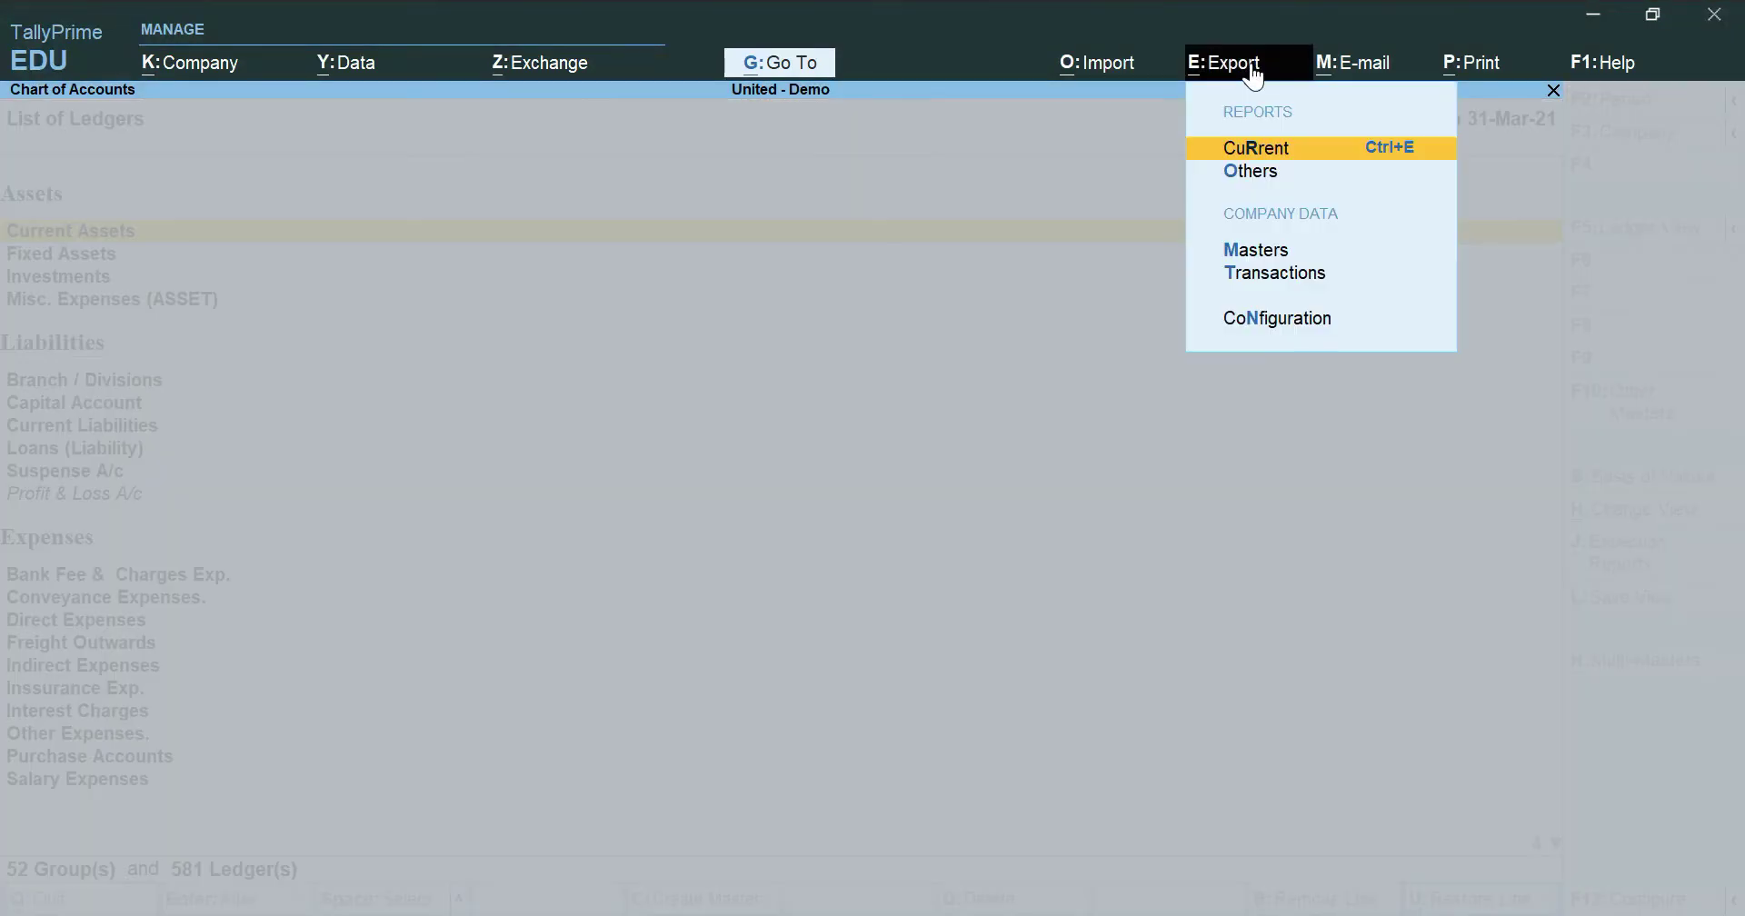
pyautogui.click(1264, 153)
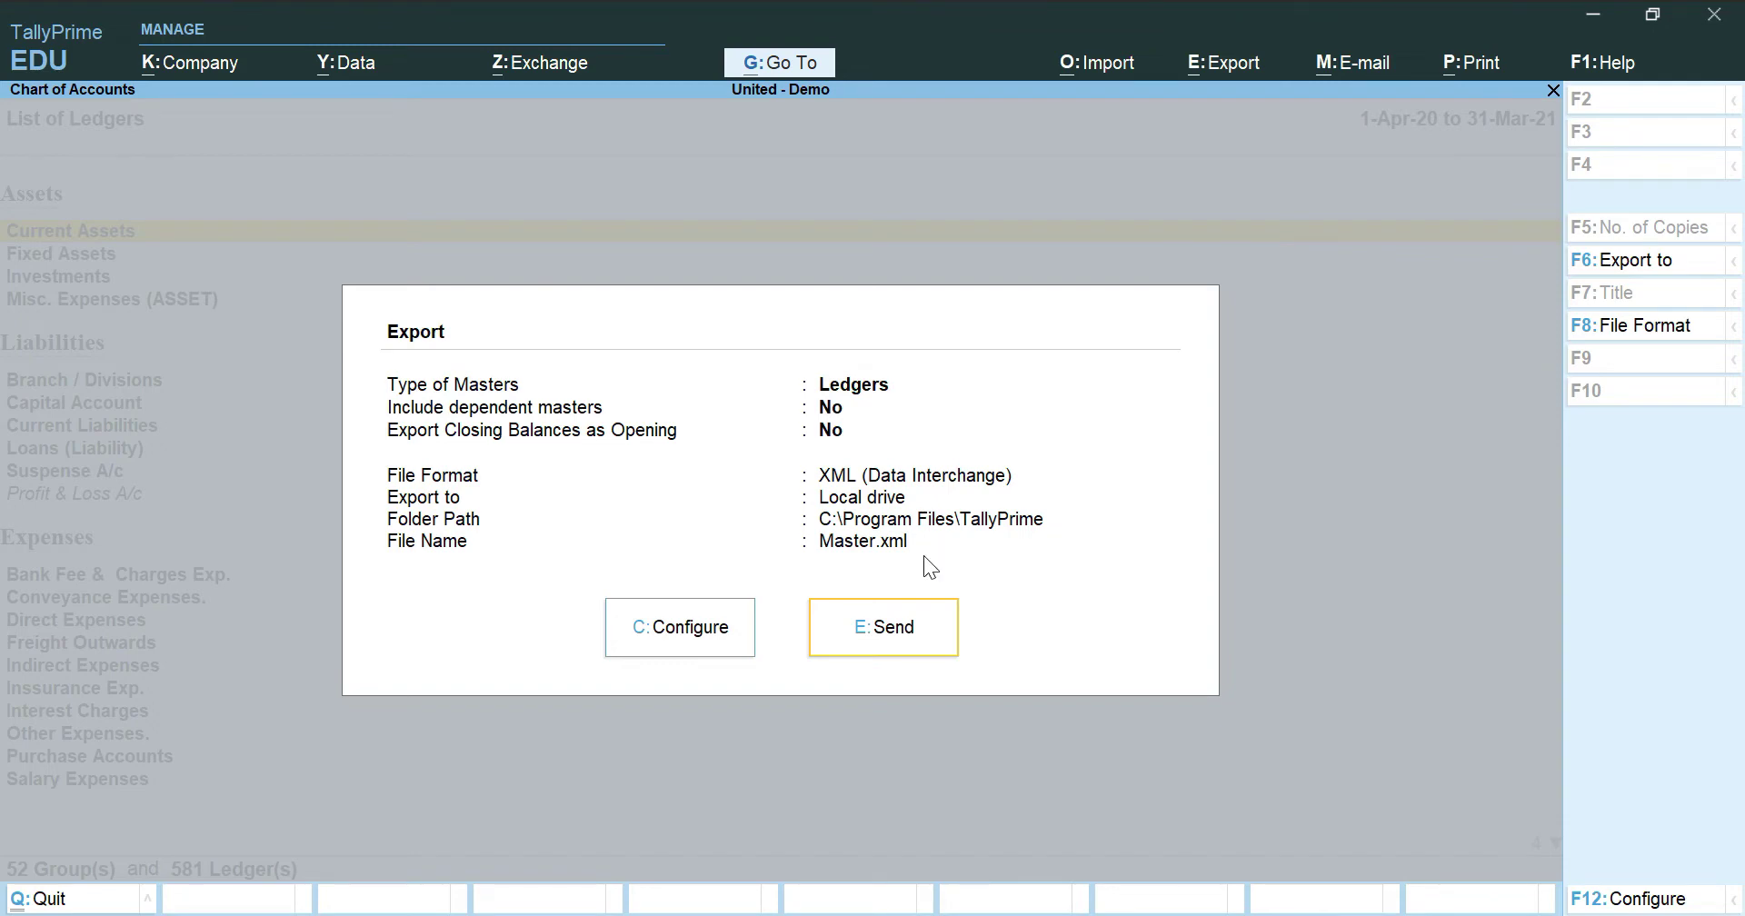
pyautogui.click(670, 647)
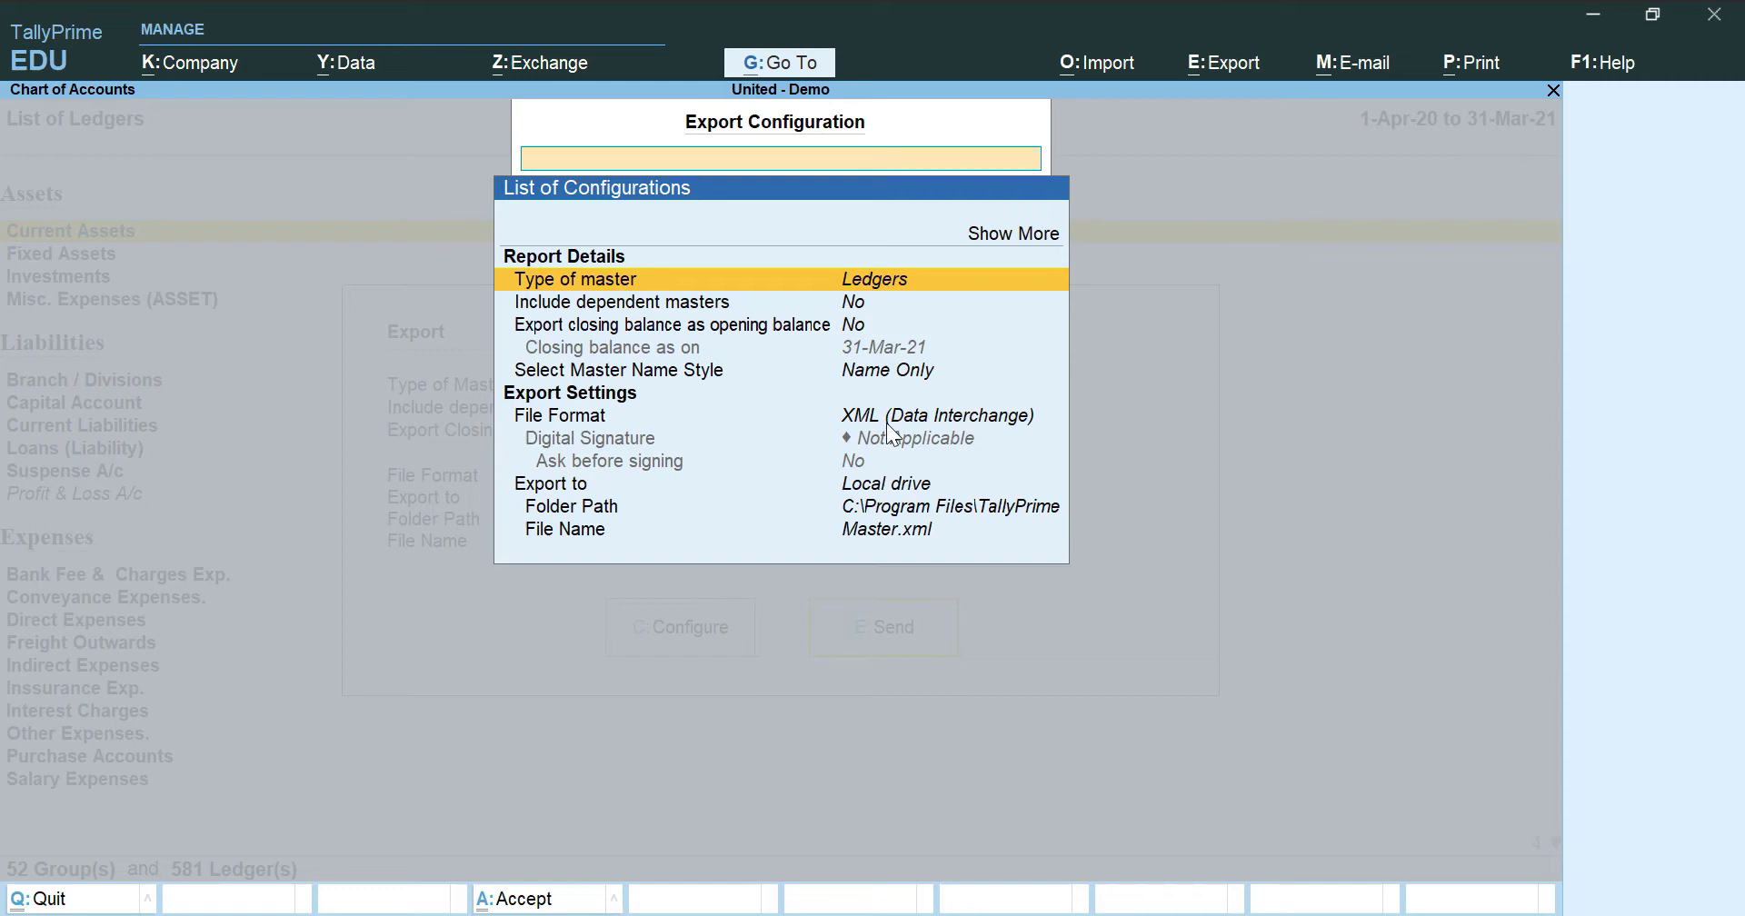
pyautogui.click(887, 424)
pyautogui.click(887, 422)
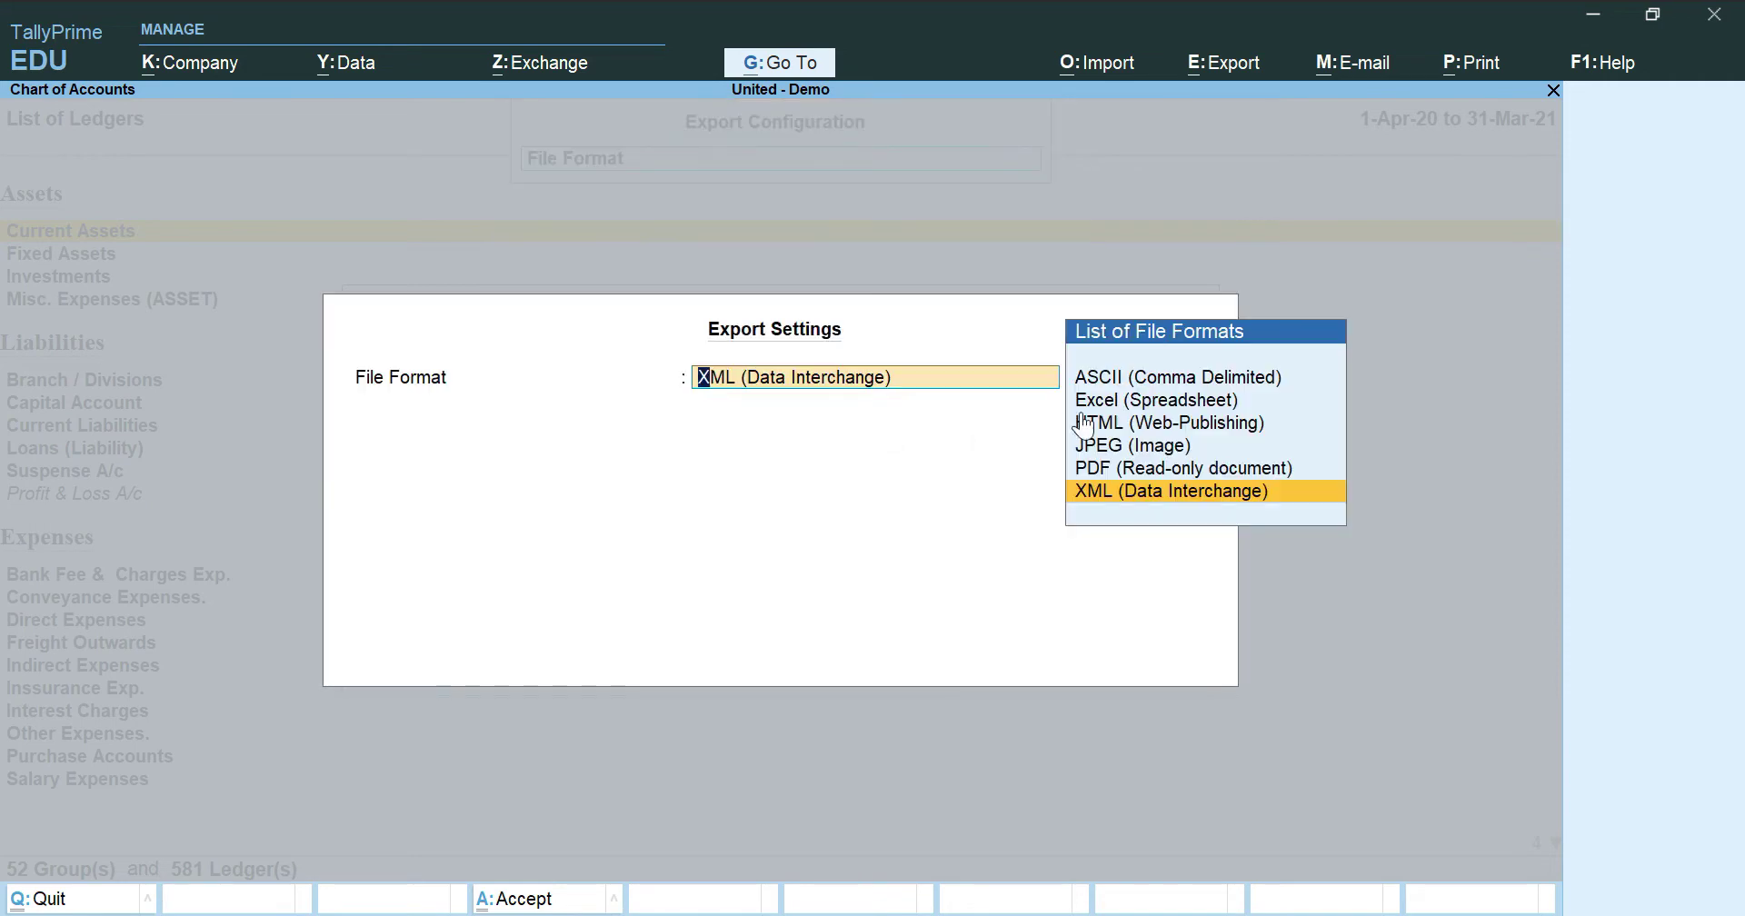
pyautogui.click(1156, 409)
pyautogui.click(1155, 403)
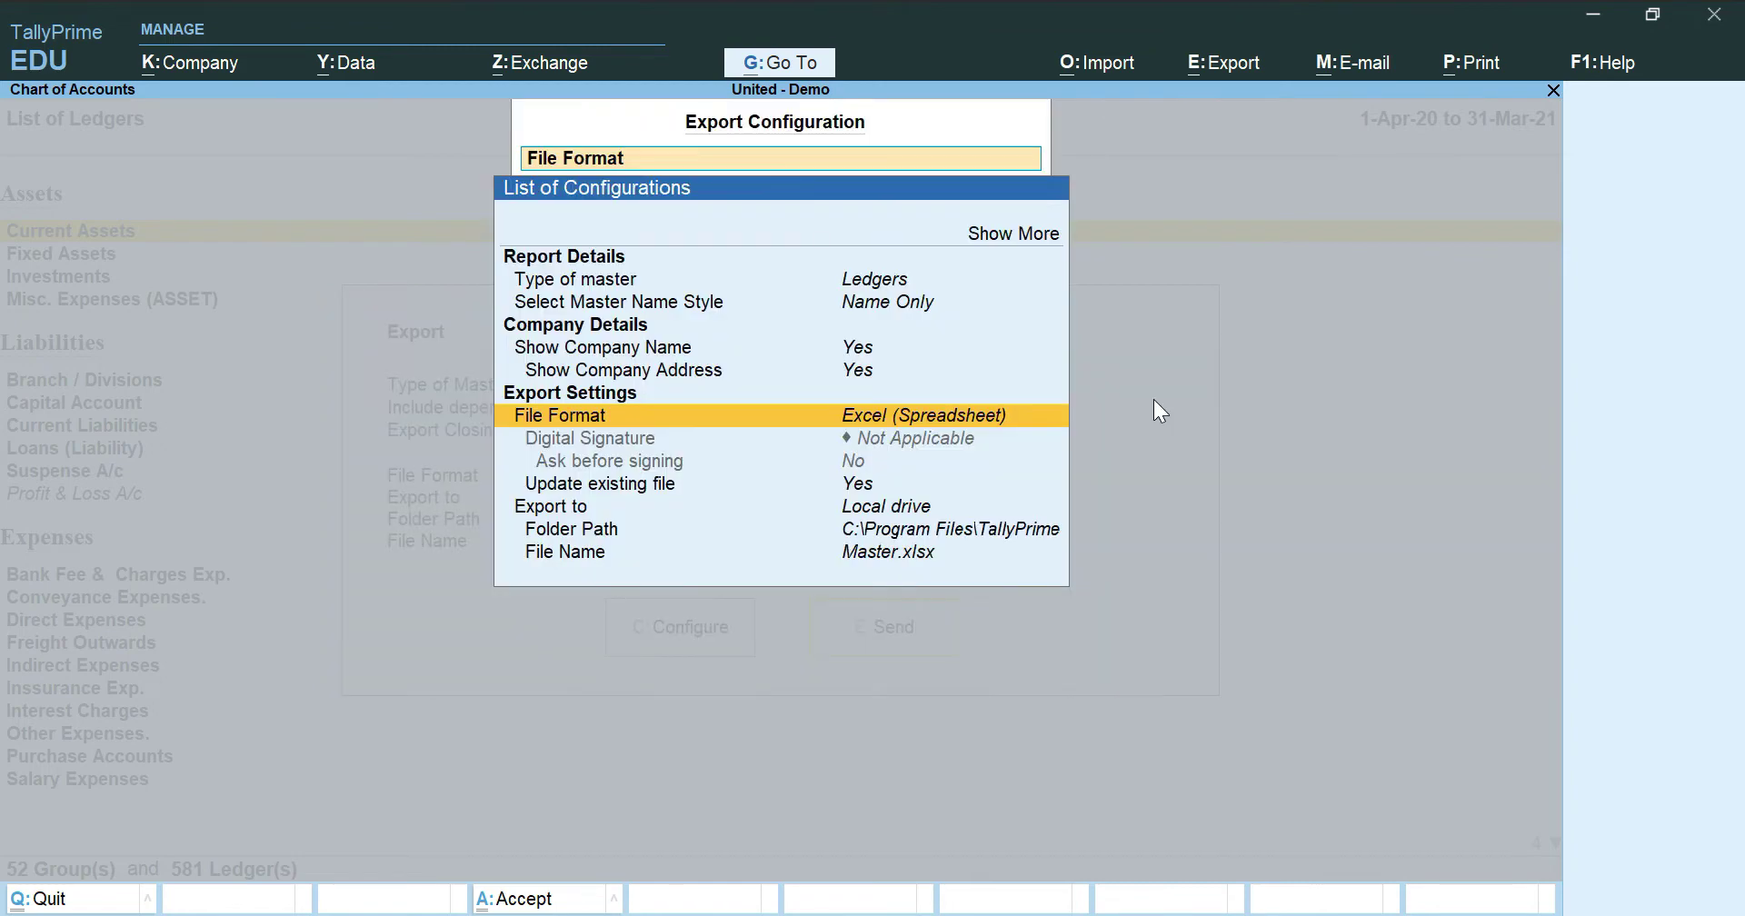
# Step: Set the export folder path to the Audit Software_Tally Data folder on the OneDrive desktop
pyautogui.click(897, 536)
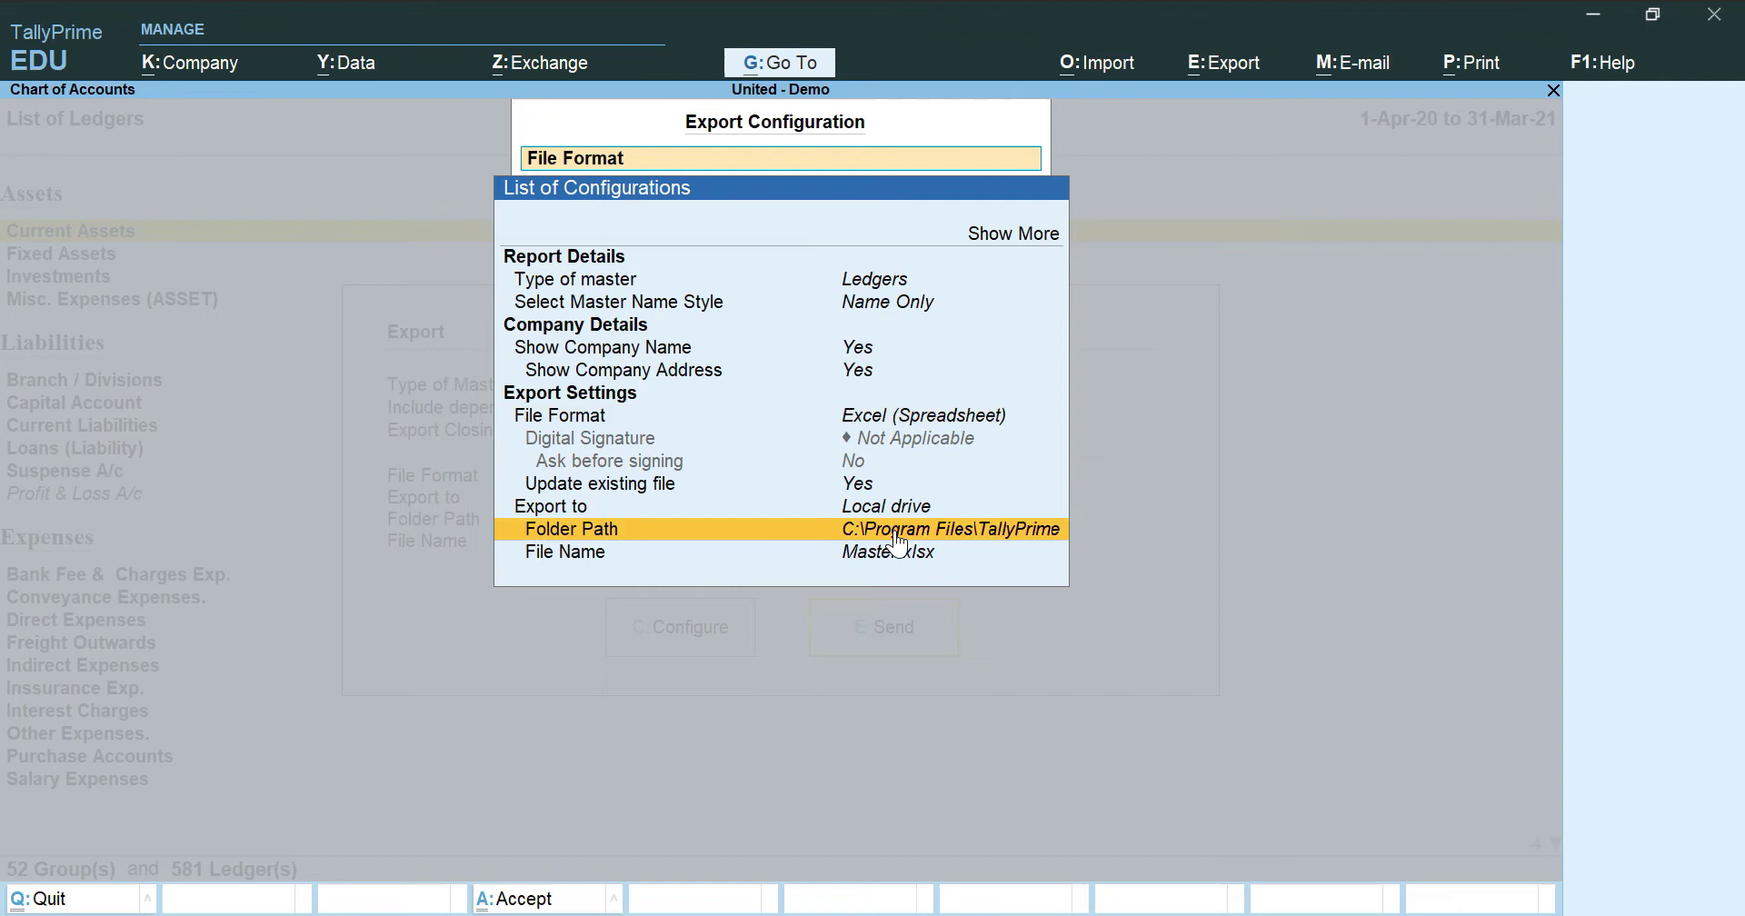
pyautogui.click(896, 538)
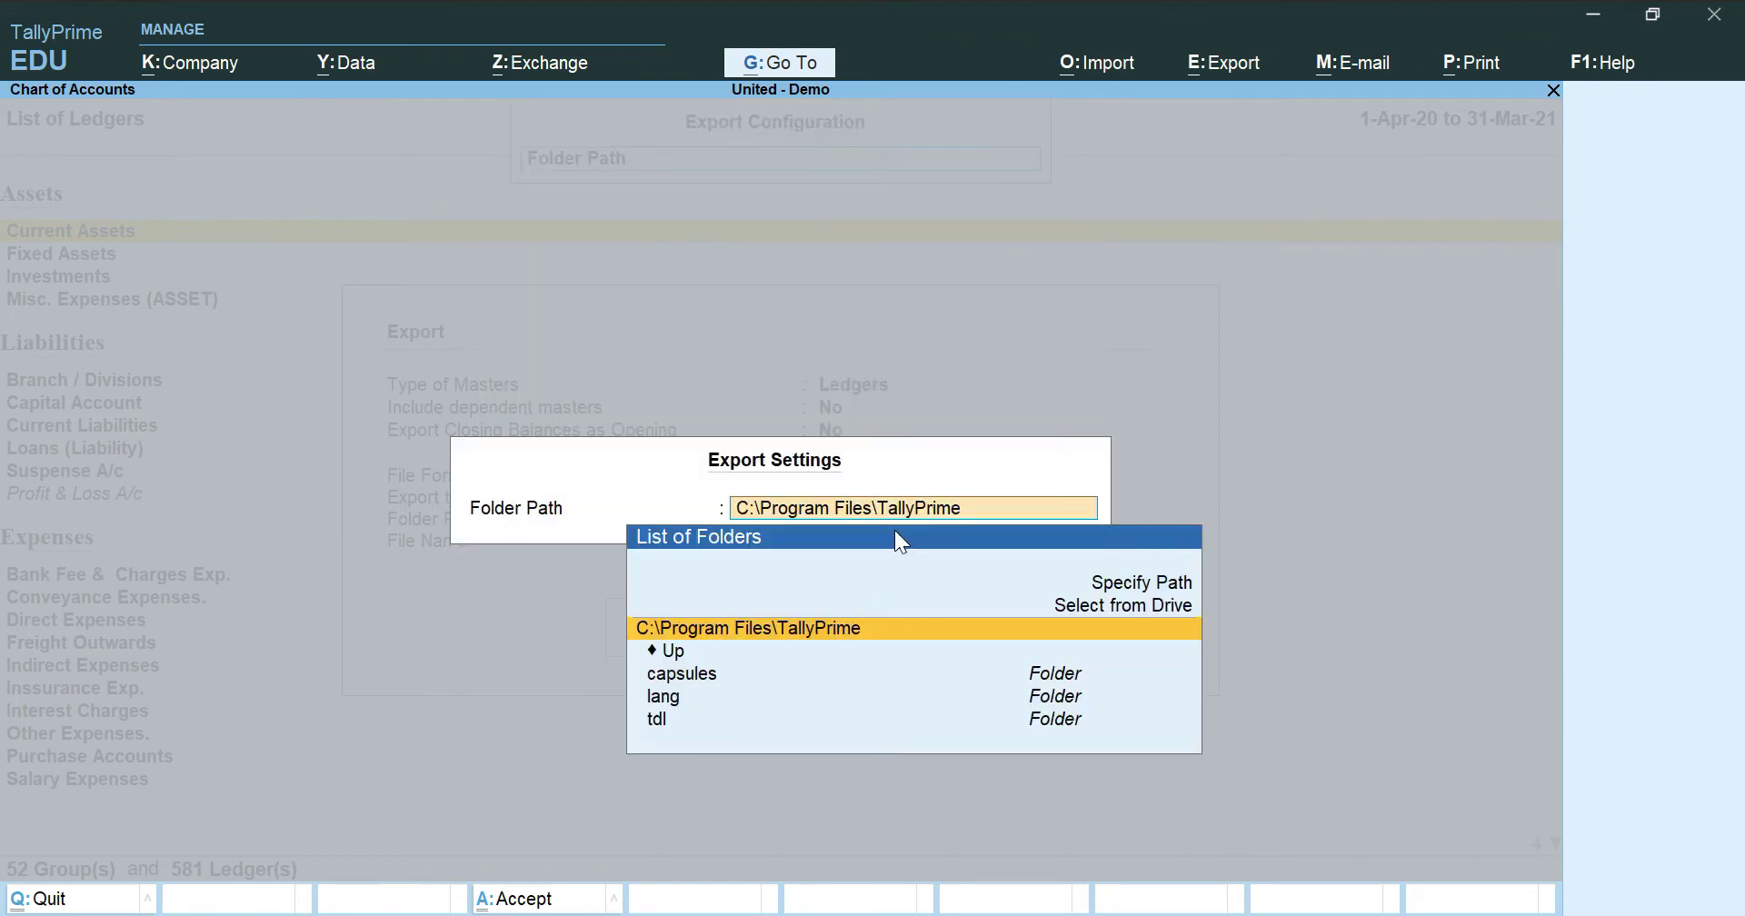
pyautogui.press('Delete')
pyautogui.press('Delete')
pyautogui.press('Delete')
pyautogui.press('Delete')
pyautogui.press('Delete')
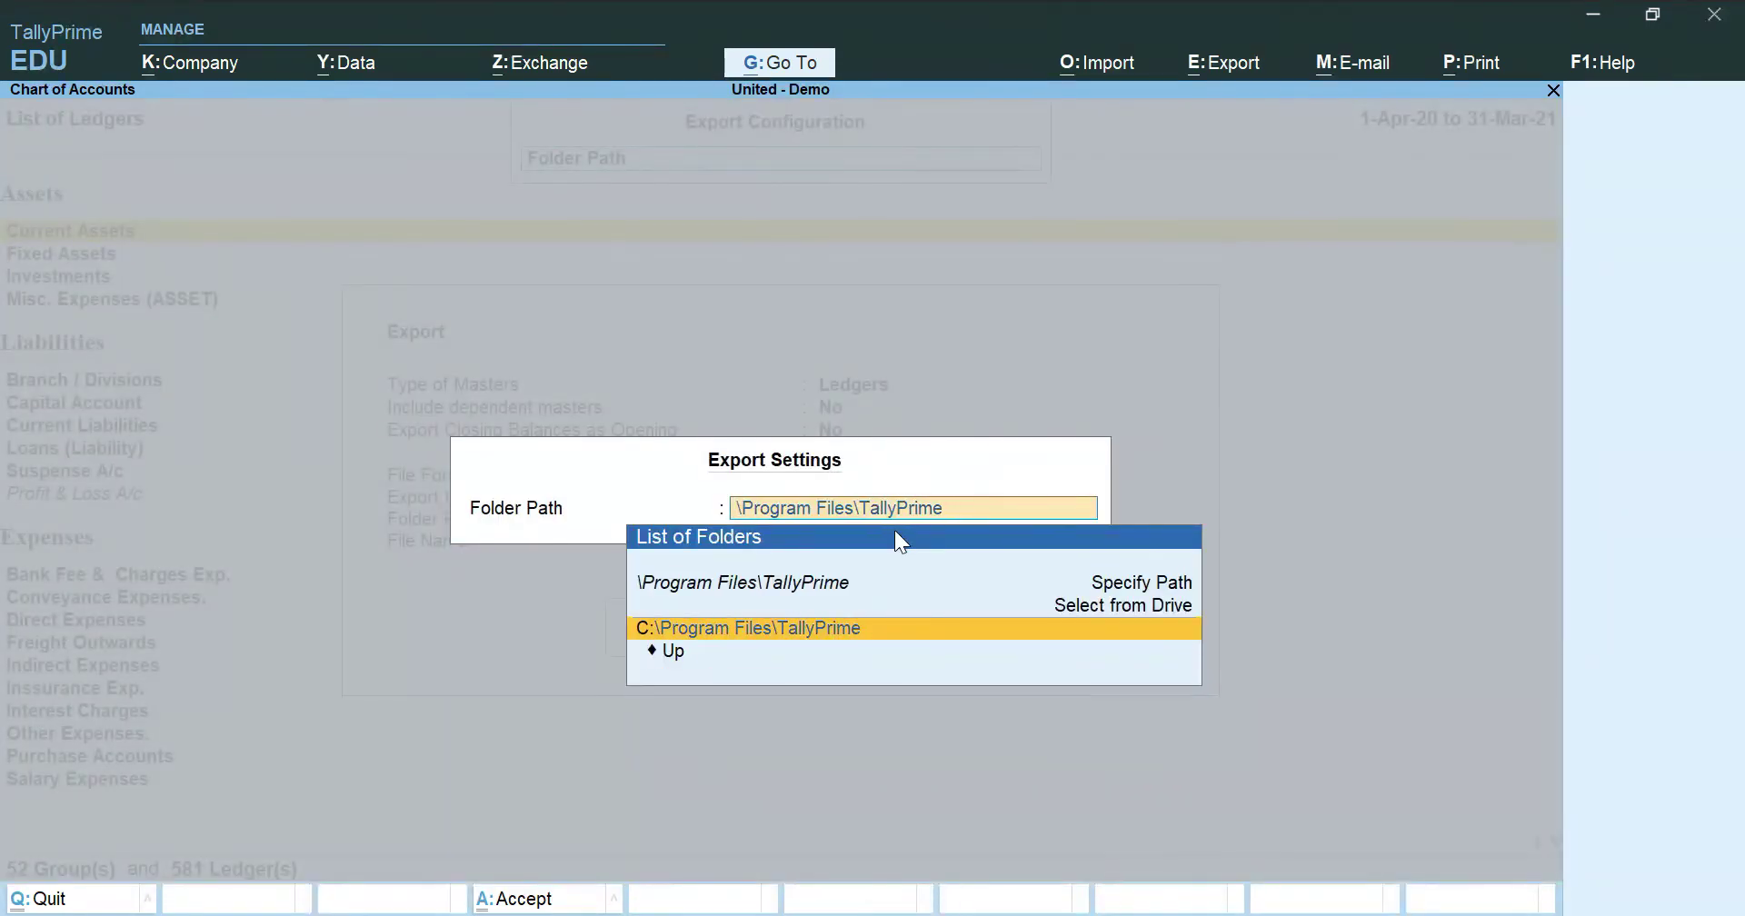
pyautogui.press('Delete')
pyautogui.press('Delete')
pyautogui.press('Delete')
pyautogui.press('Delete')
pyautogui.press('Delete')
pyautogui.press('Delete')
pyautogui.press('Delete')
pyautogui.press('Delete')
pyautogui.press('Delete')
pyautogui.press('Delete')
pyautogui.press('Delete')
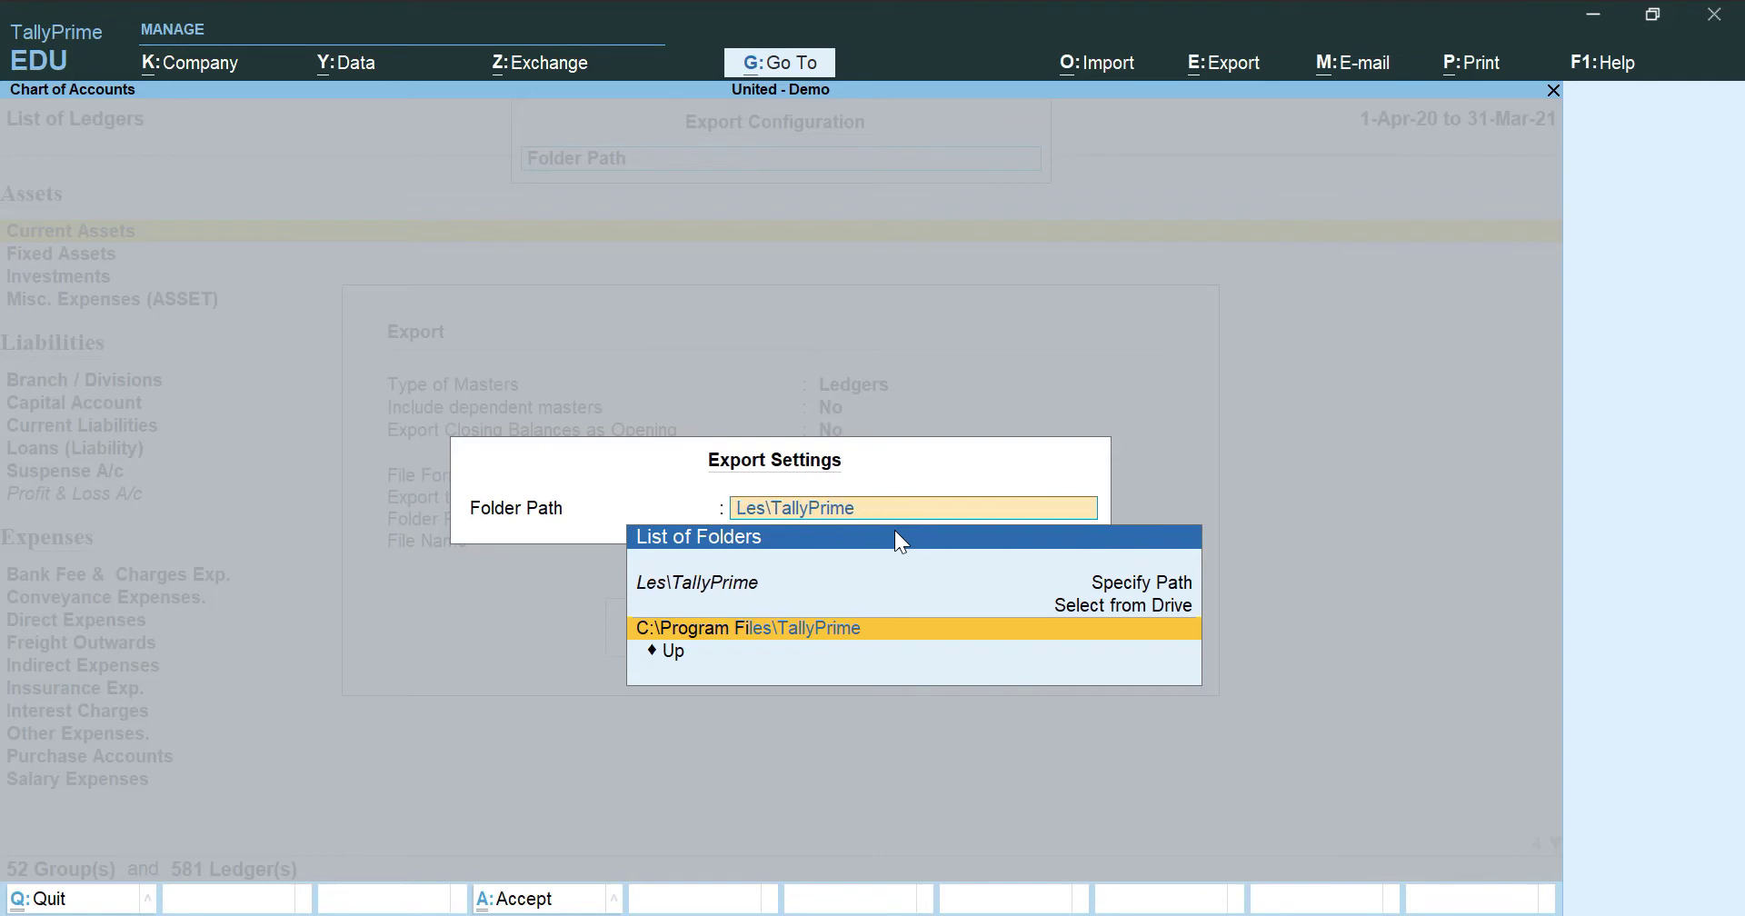
pyautogui.press('Delete')
pyautogui.press('Delete')
pyautogui.press('Delete')
pyautogui.press('Delete')
pyautogui.press('Delete')
pyautogui.press('Delete')
pyautogui.press('Delete')
pyautogui.press('Delete')
pyautogui.press('Delete')
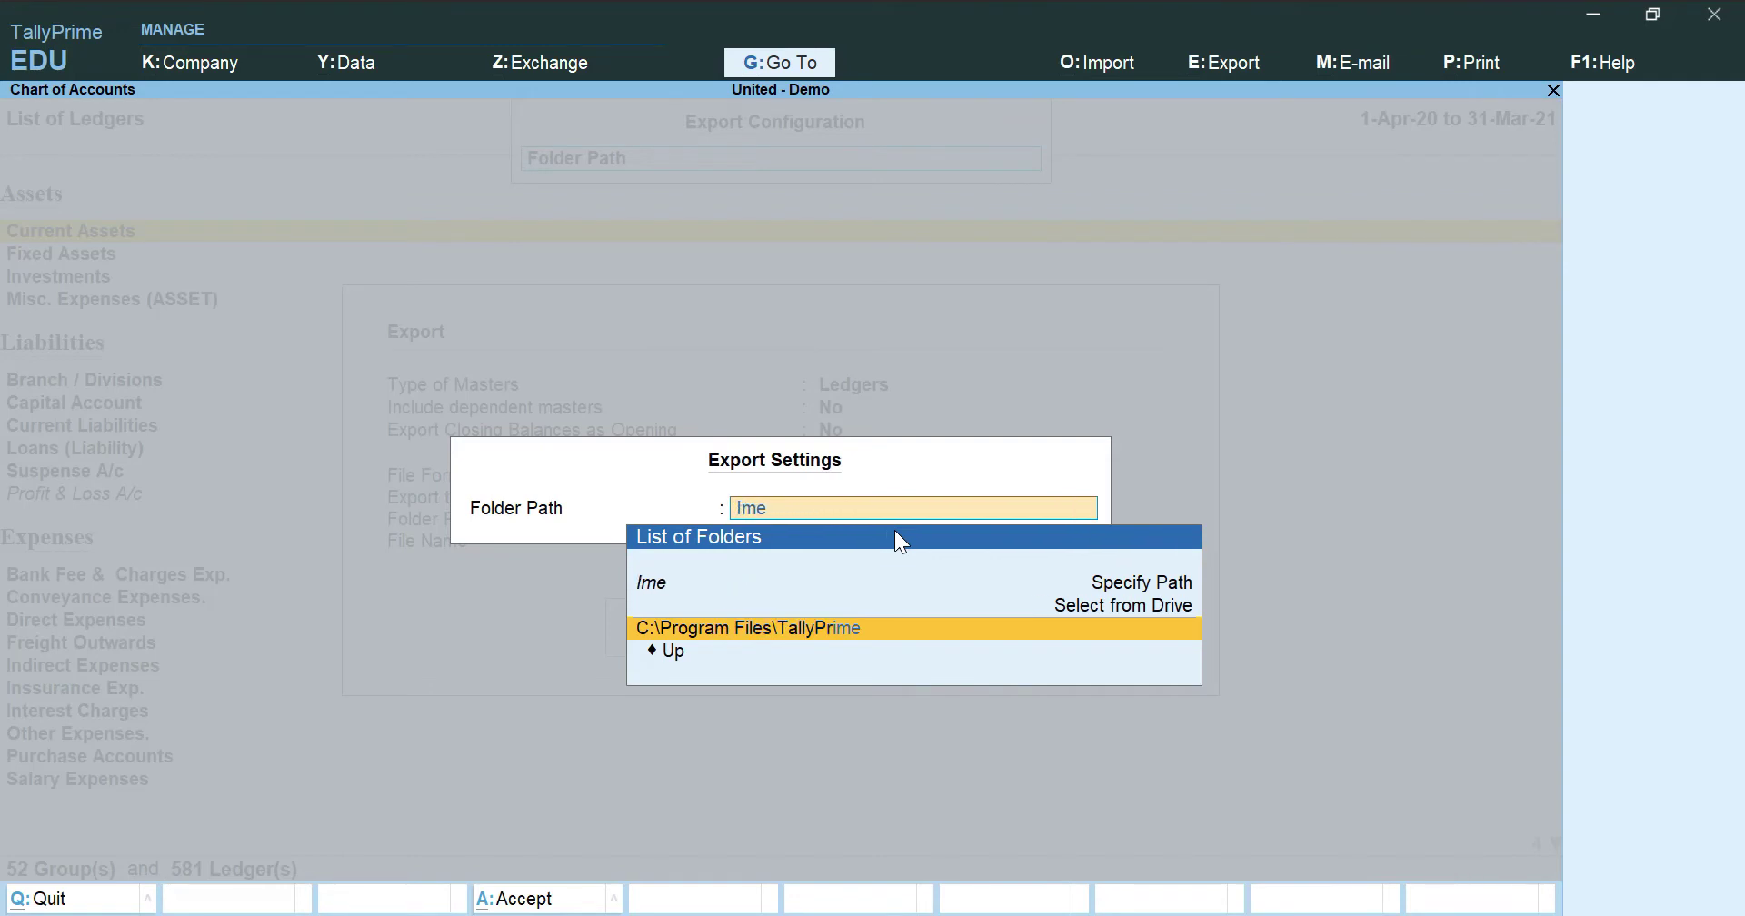
pyautogui.press('Delete')
pyautogui.press('Delete')
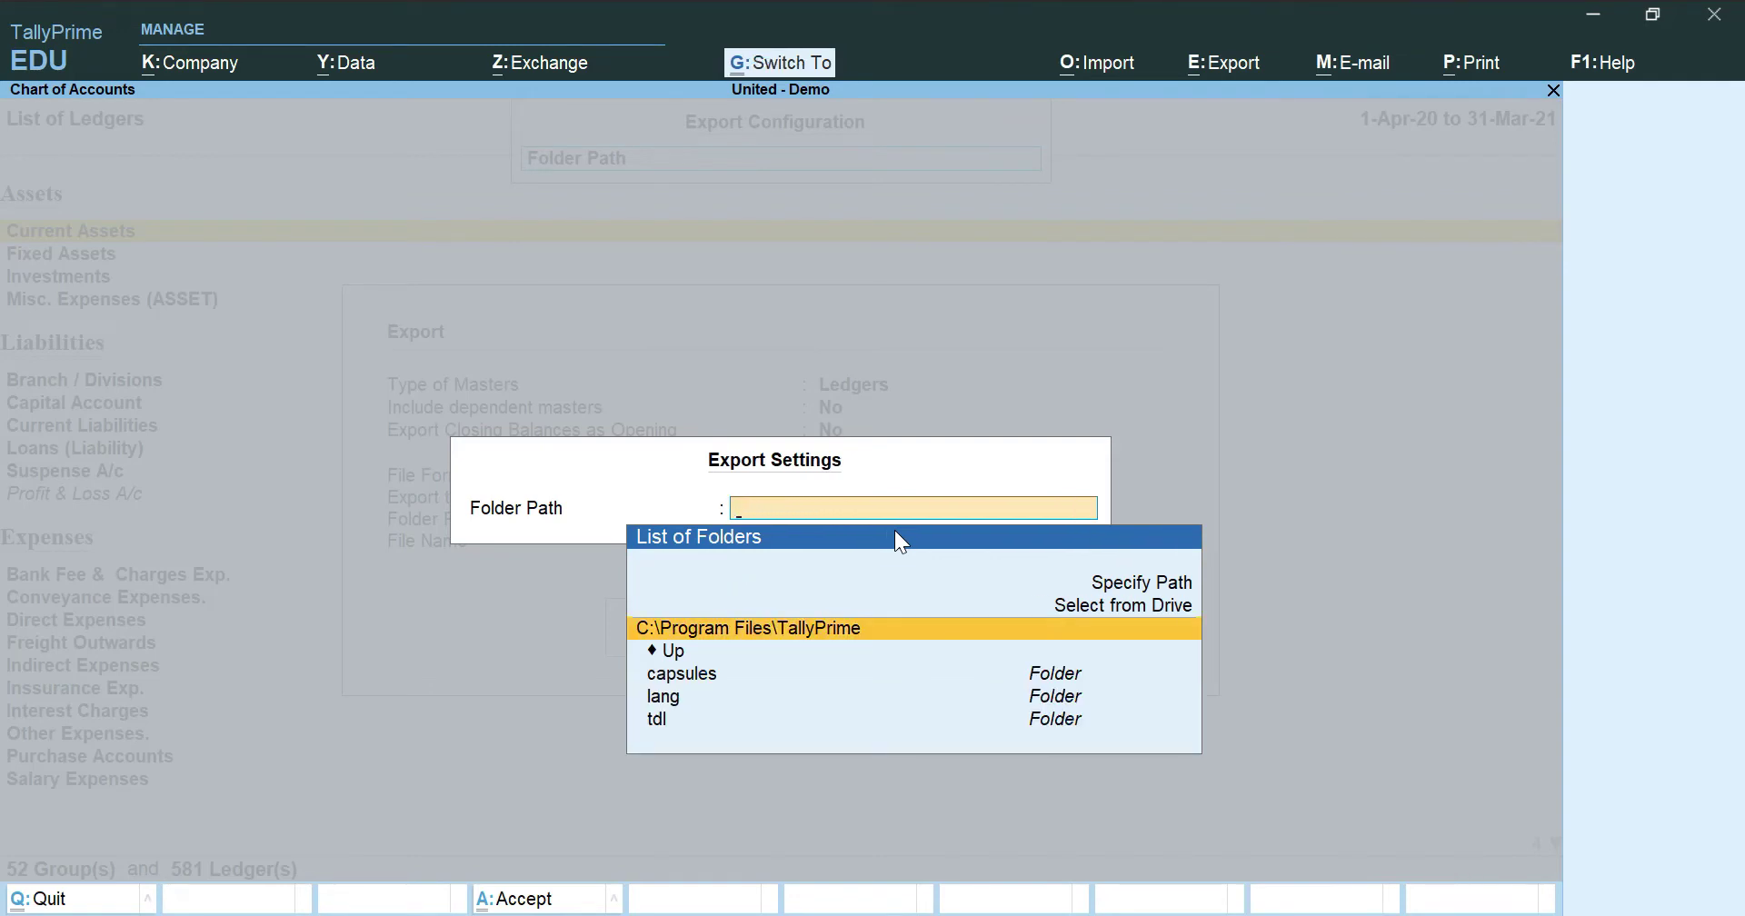
pyautogui.write('C:\\Users\\paith\\OneDrive\\Desktop\\Audit Software_Tally Data')
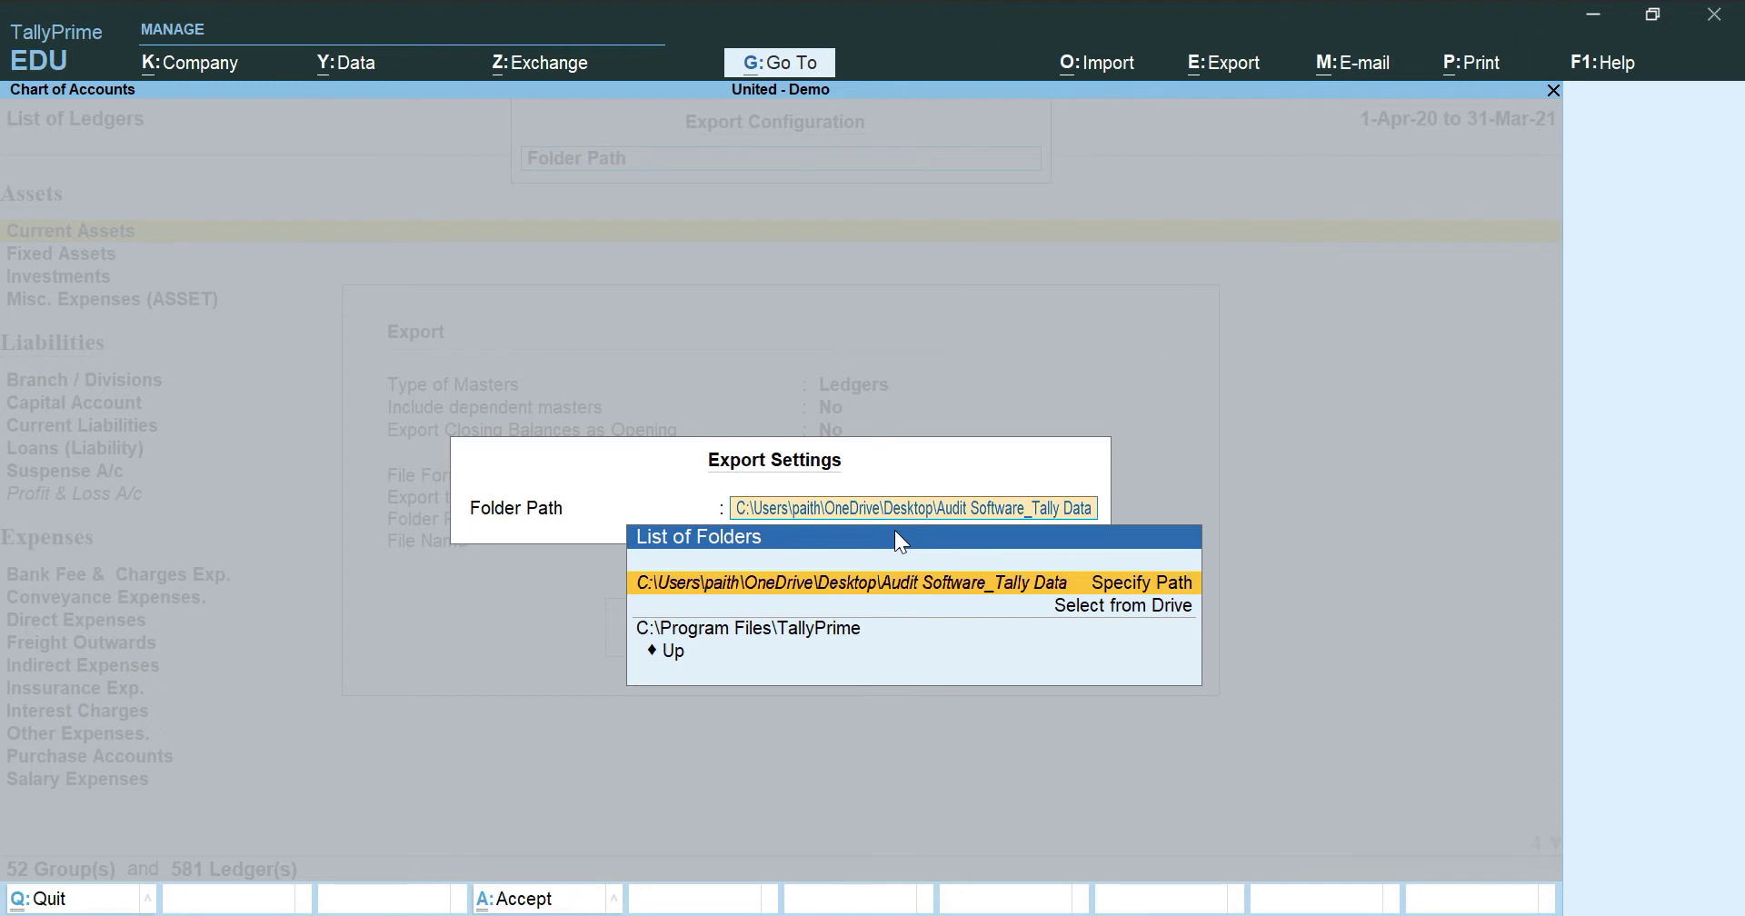
pyautogui.press('Return')
pyautogui.press('Return')
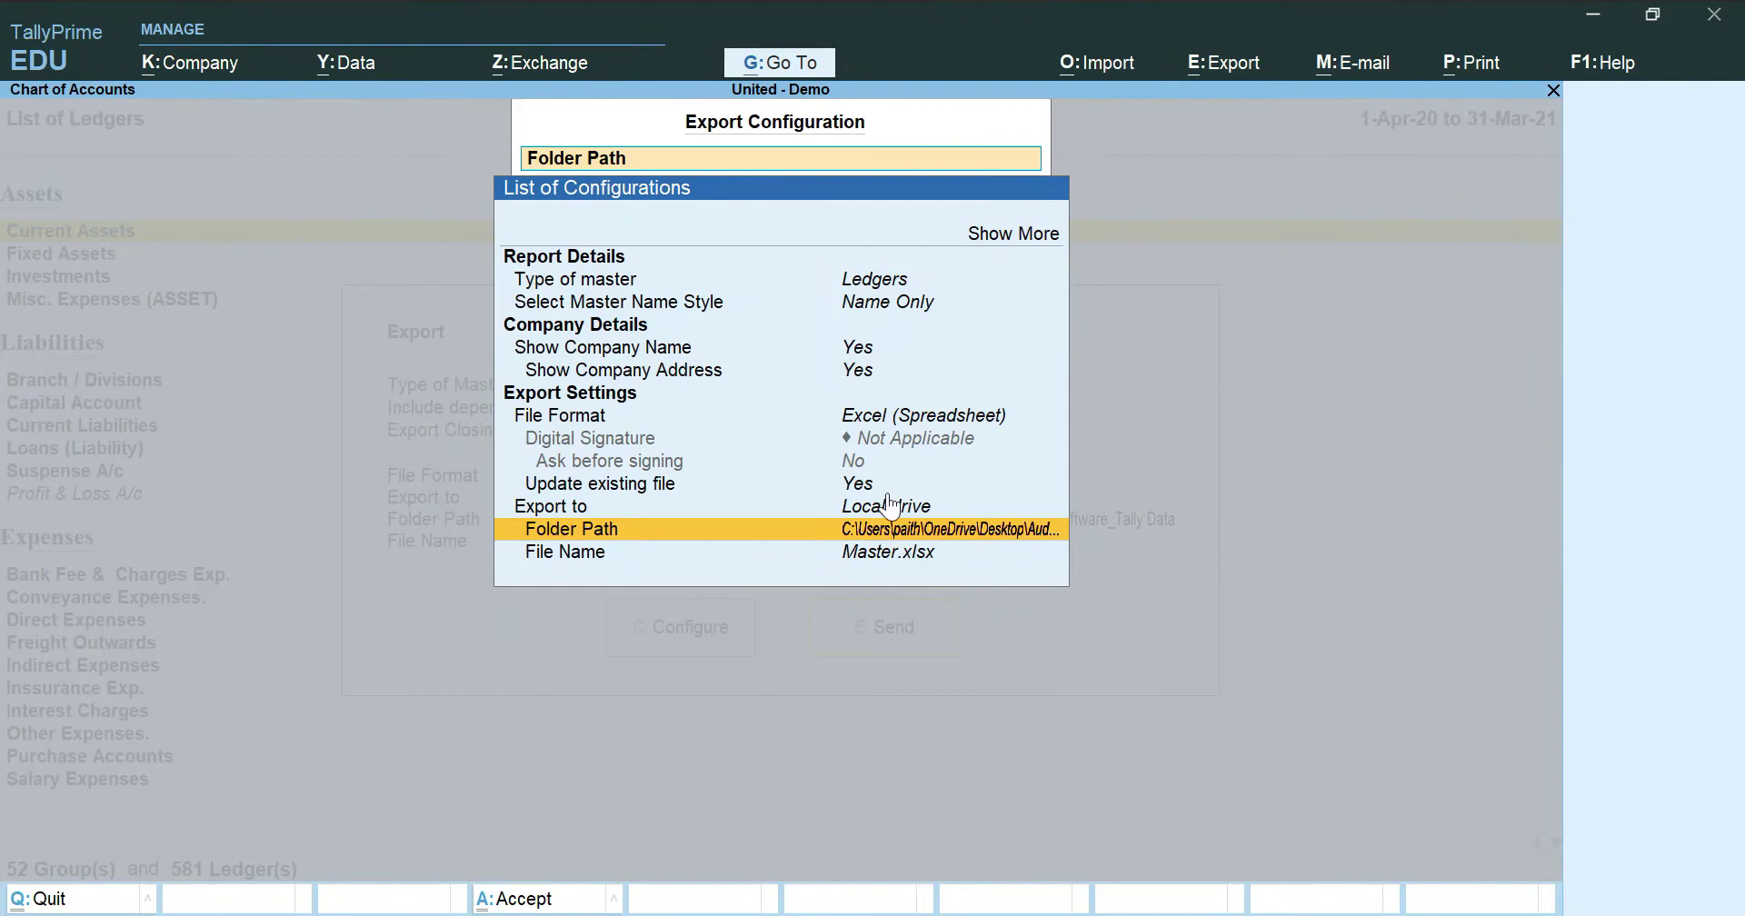
# Step: Name the export file R1_Master.xlsx, accept the configuration and send the export
pyautogui.click(864, 553)
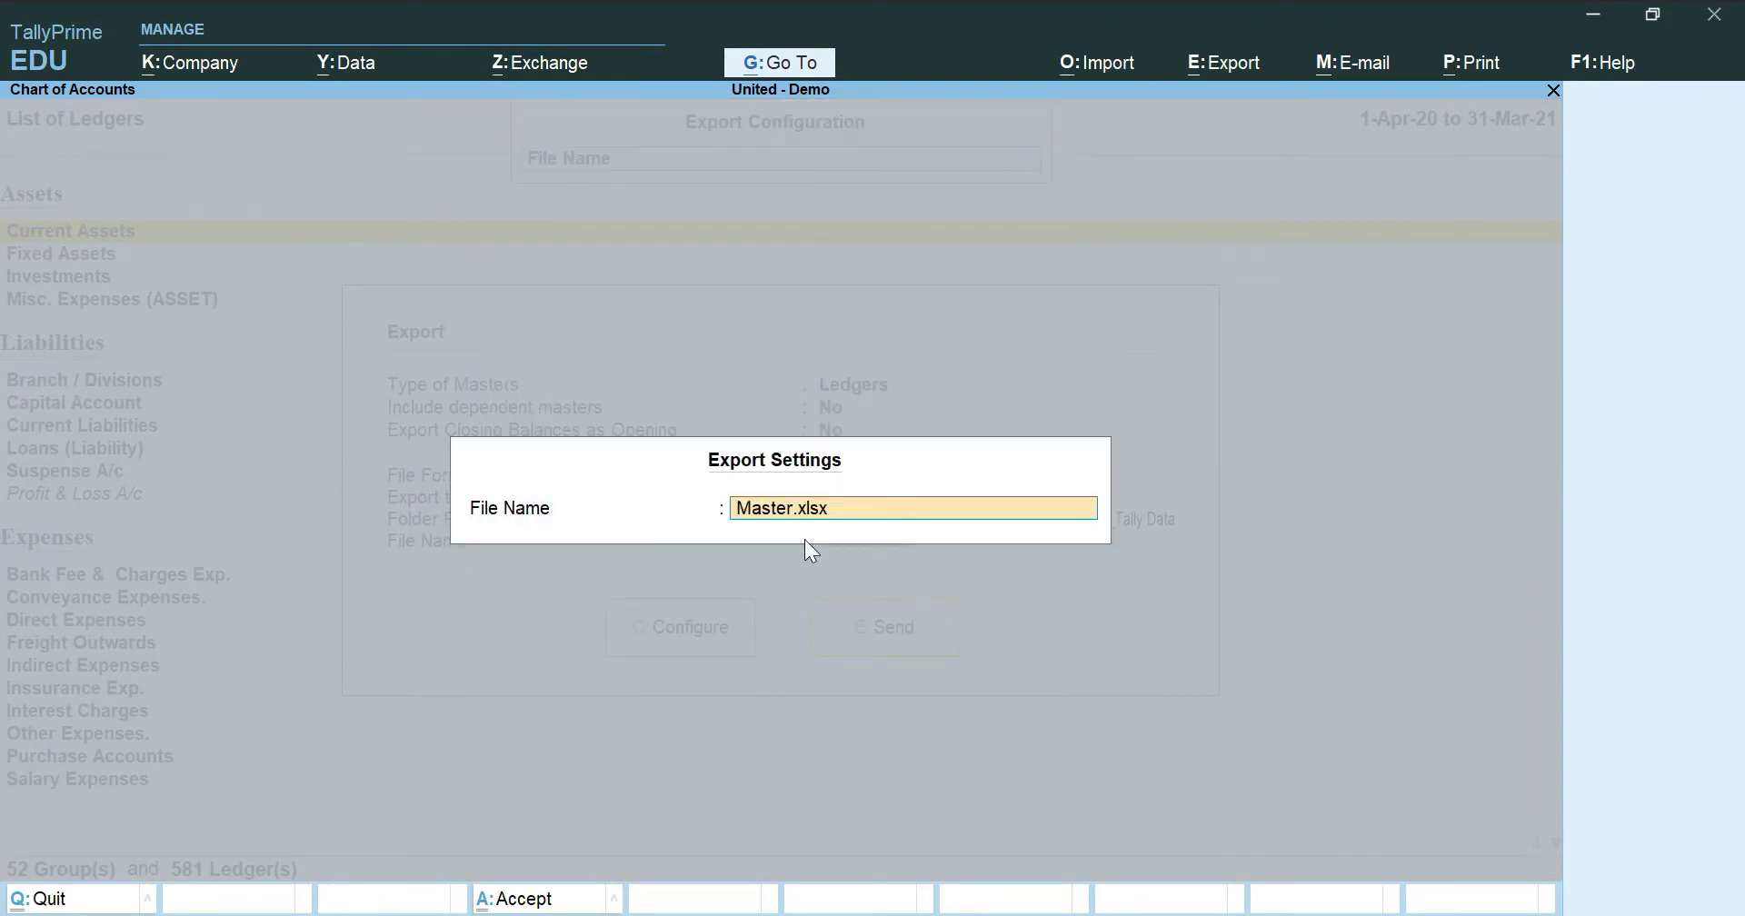
pyautogui.press('Delete')
pyautogui.write('ter.xlsx')
pyautogui.press('Return')
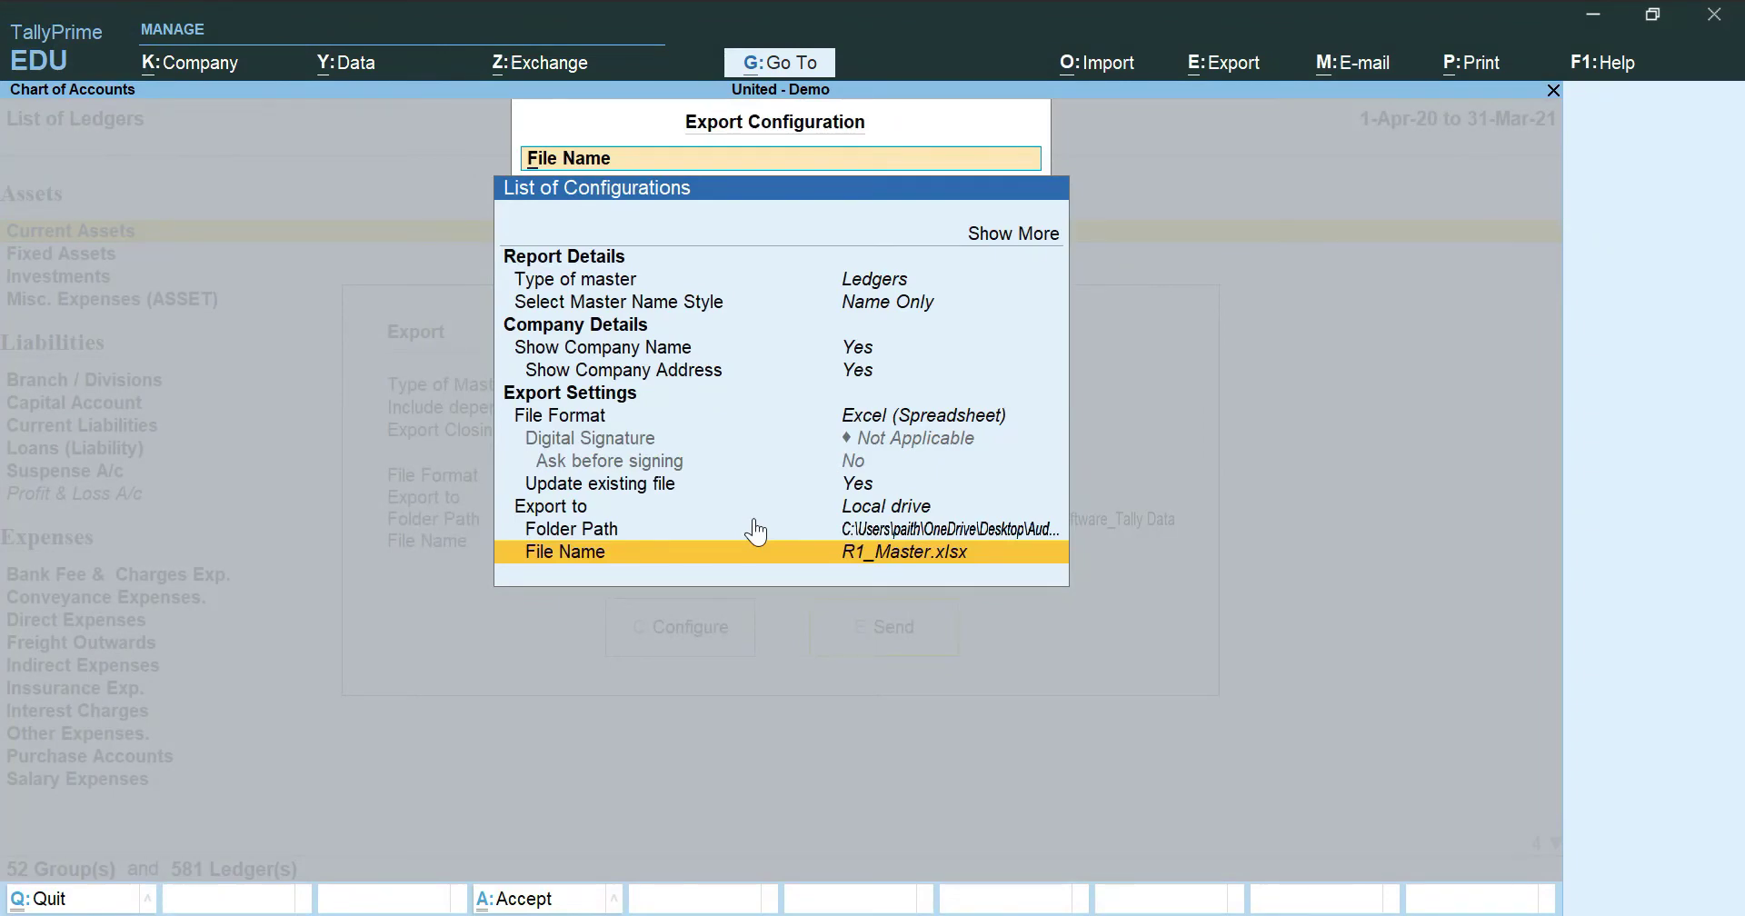
pyautogui.hotkey('ctrl', 'a')
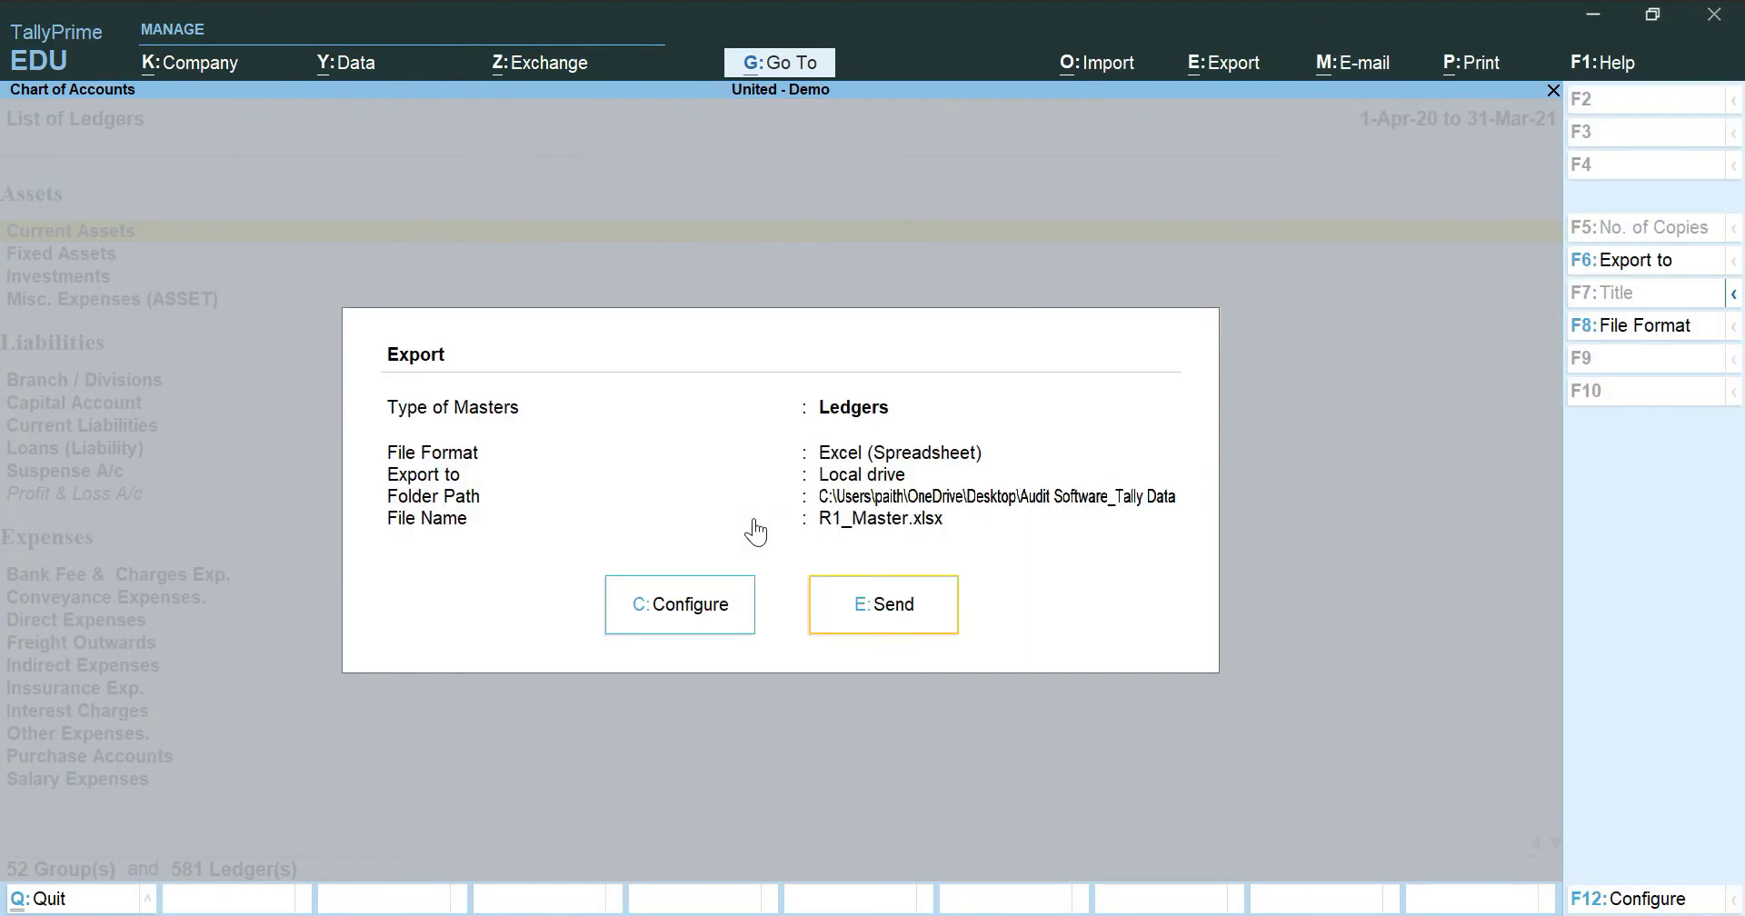
pyautogui.click(856, 610)
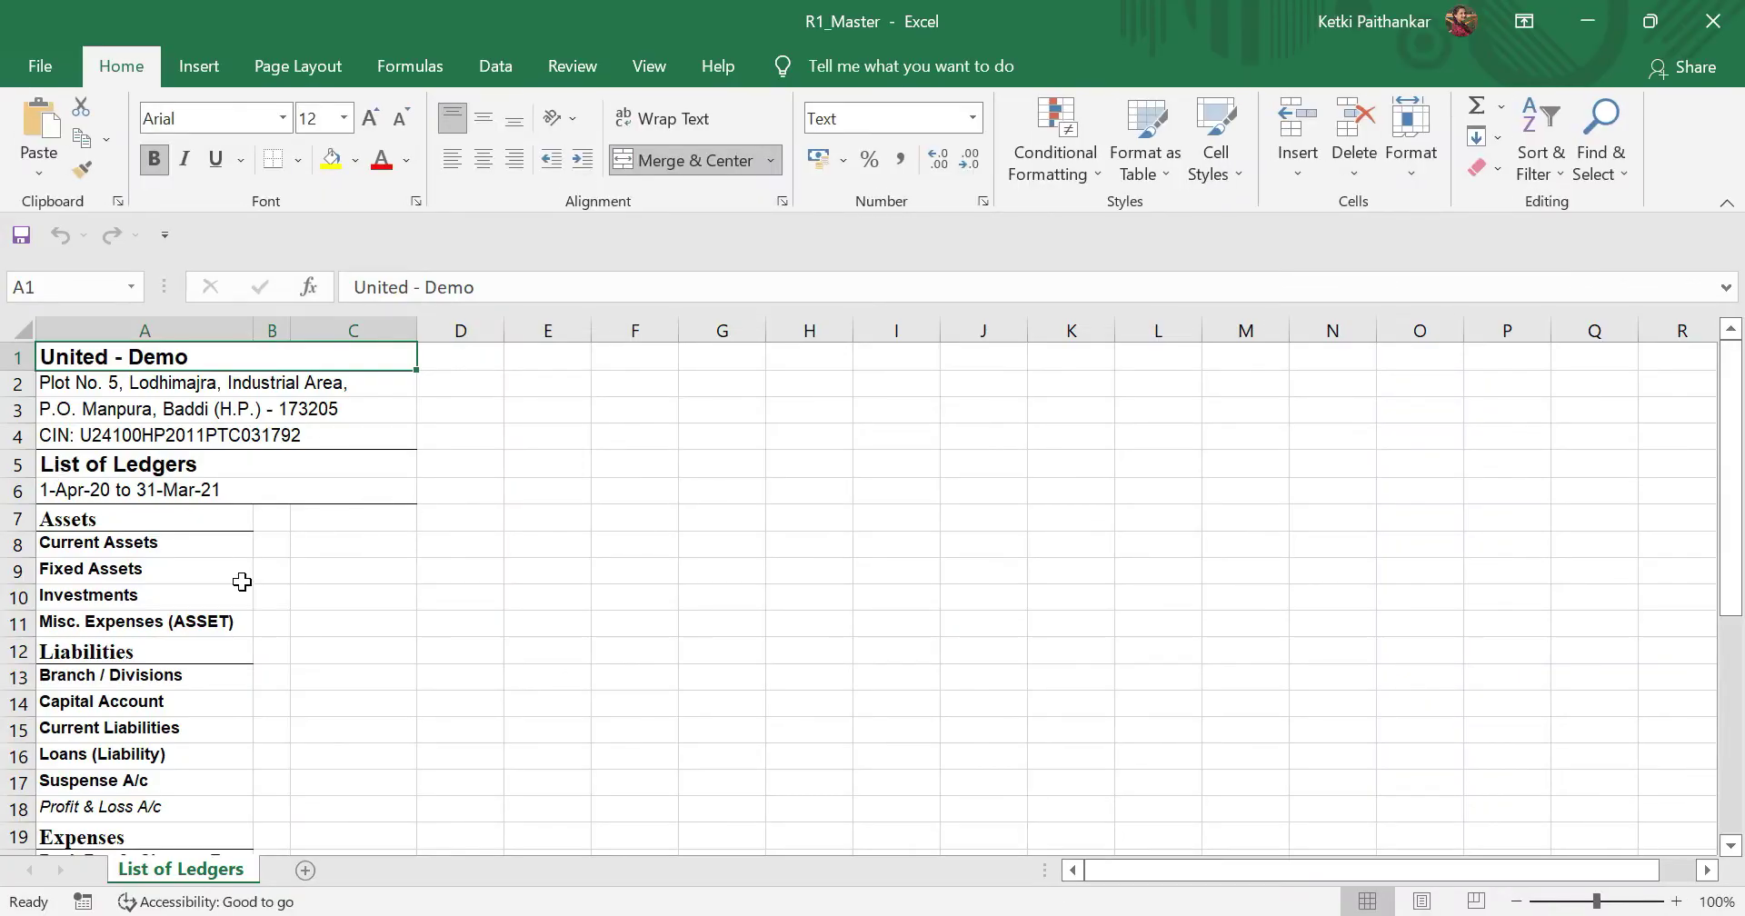
# Step: Examine the exported ledger groups down to the last row of the R1_Master workbook in Excel, and close it to return to TallyPrime
pyautogui.scroll(-2, 242, 583)
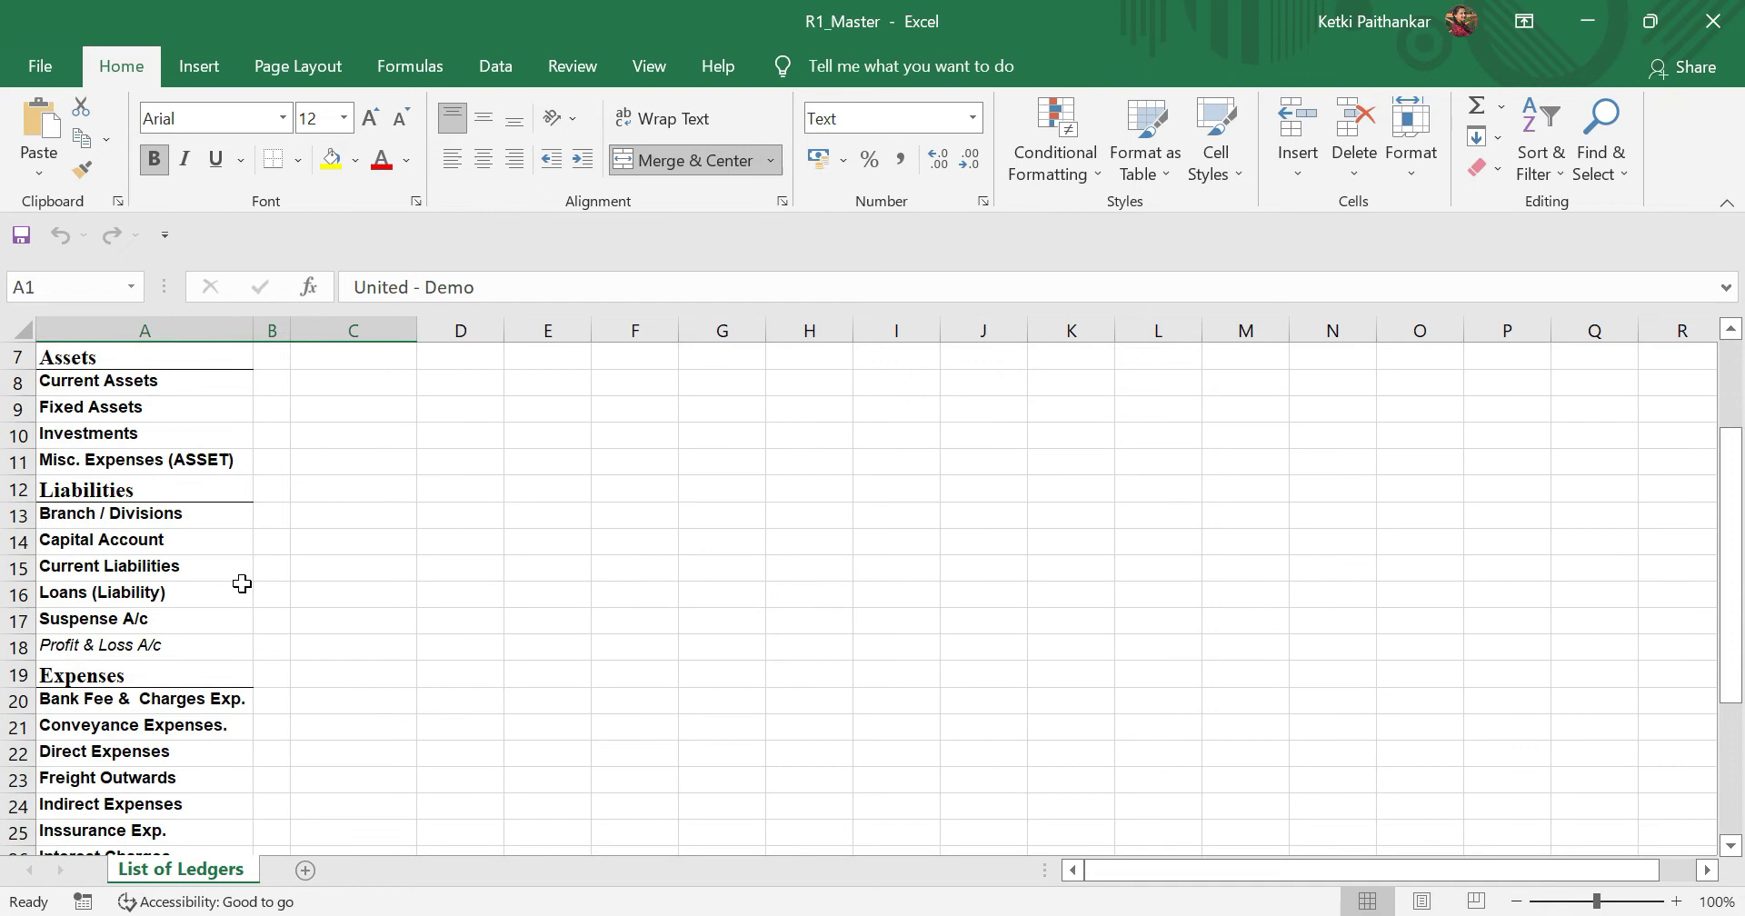
pyautogui.click(106, 387)
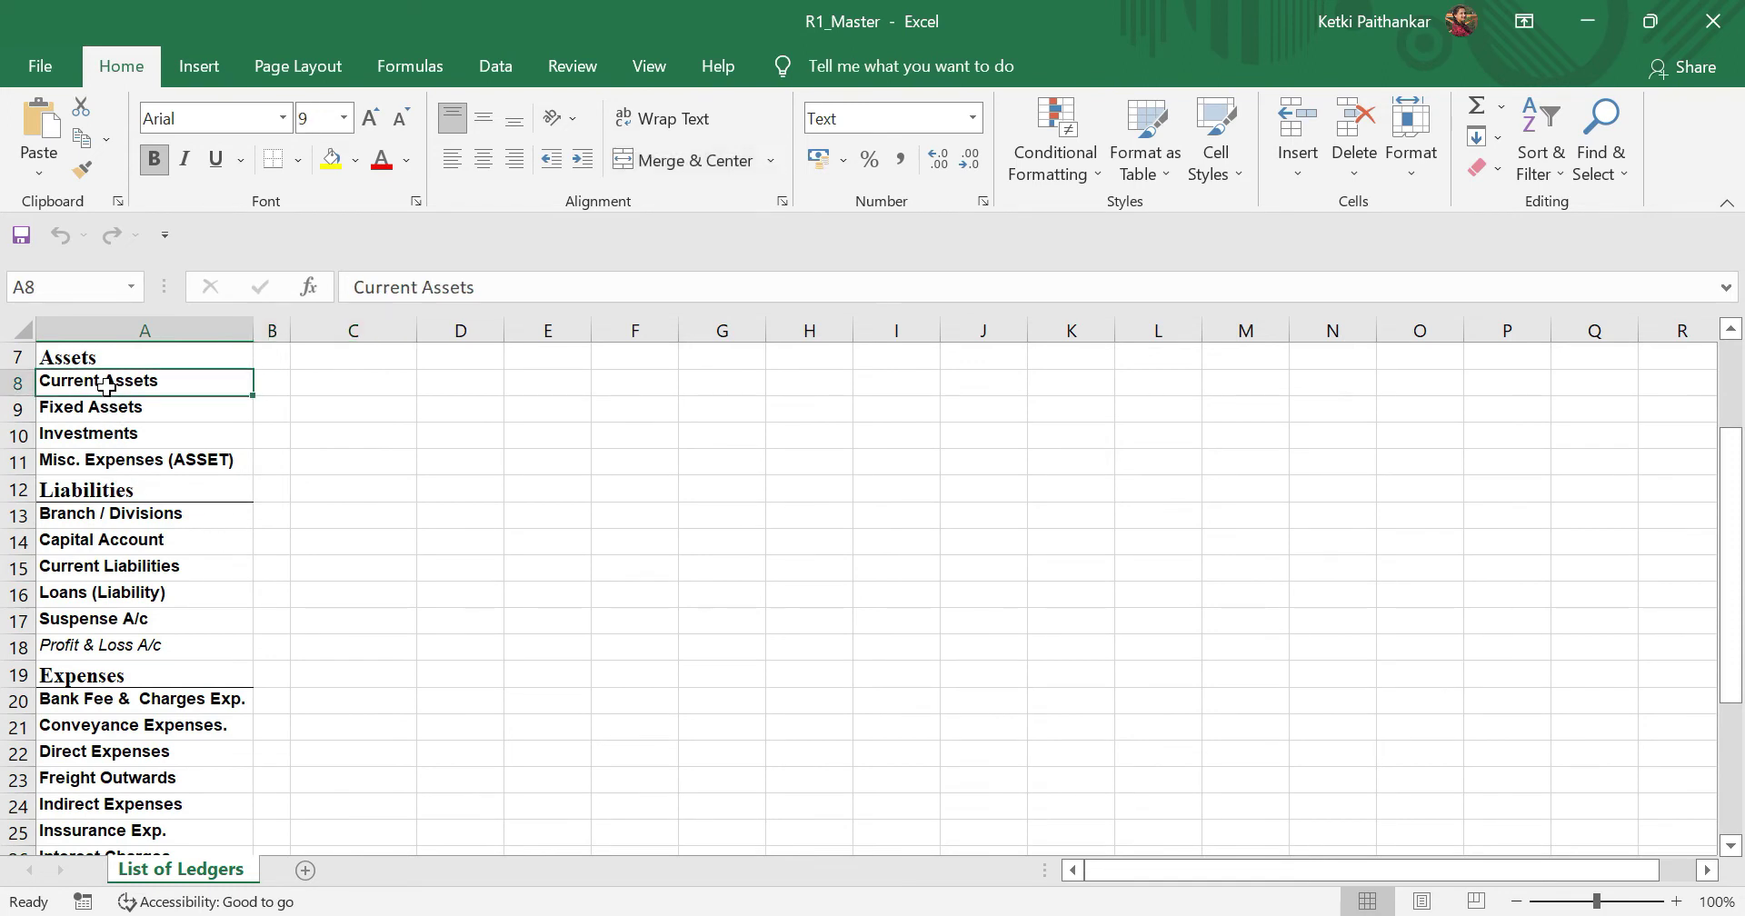
pyautogui.press('Down')
pyautogui.press('Down')
pyautogui.press('Down')
pyautogui.press('Down')
pyautogui.press('Down')
pyautogui.press('Down')
pyautogui.press('Down')
pyautogui.press('Down')
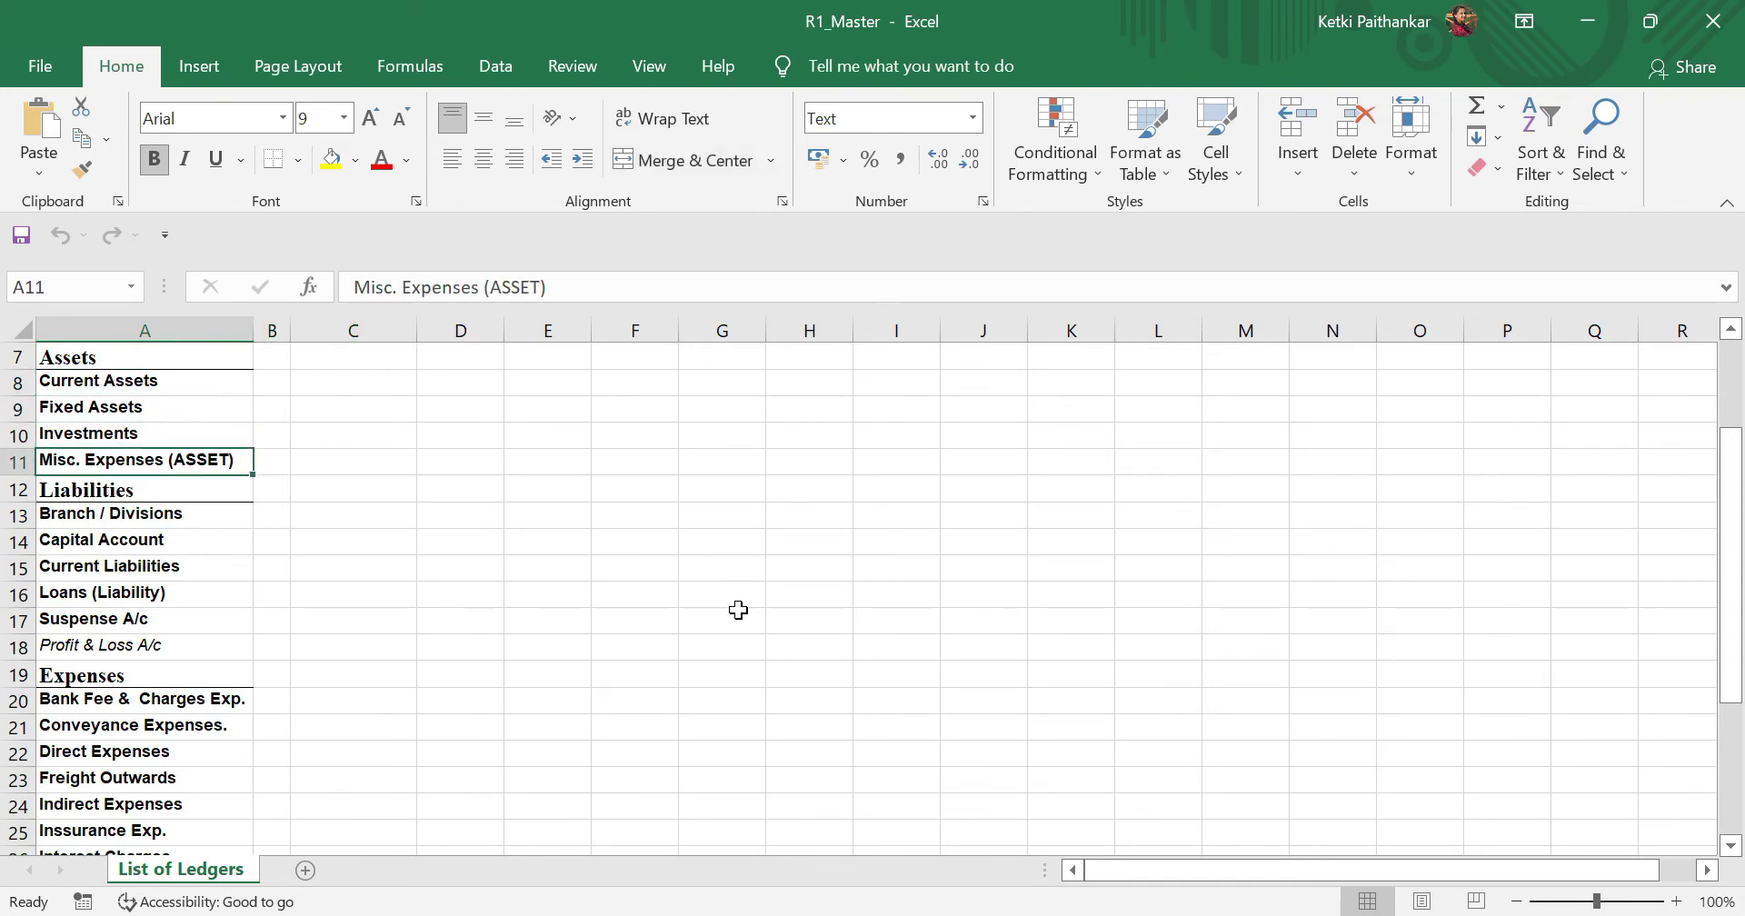
pyautogui.press('Down')
pyautogui.press('Down')
pyautogui.press('Down')
pyautogui.press('Down')
pyautogui.press('Down')
pyautogui.press('Down')
pyautogui.press('Down')
pyautogui.press('Down')
pyautogui.press('Down')
pyautogui.press('Down')
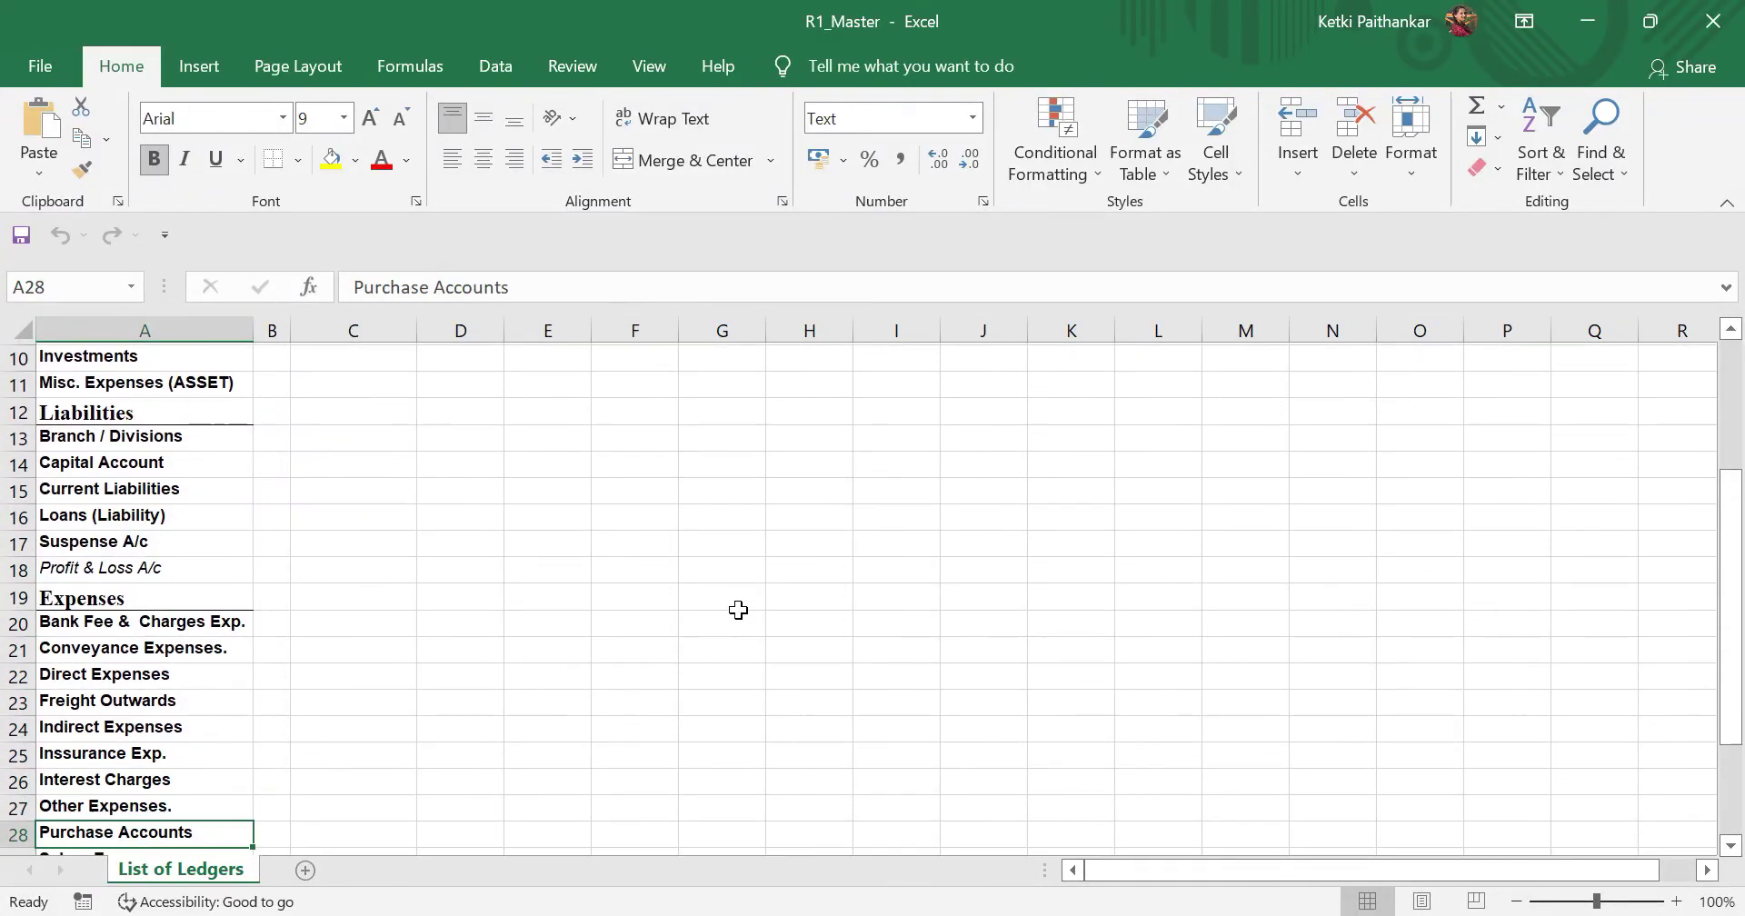
pyautogui.press('Down')
pyautogui.press('Down')
pyautogui.press('Down')
pyautogui.press('Down')
pyautogui.press('Down')
pyautogui.press('Down')
pyautogui.press('Down')
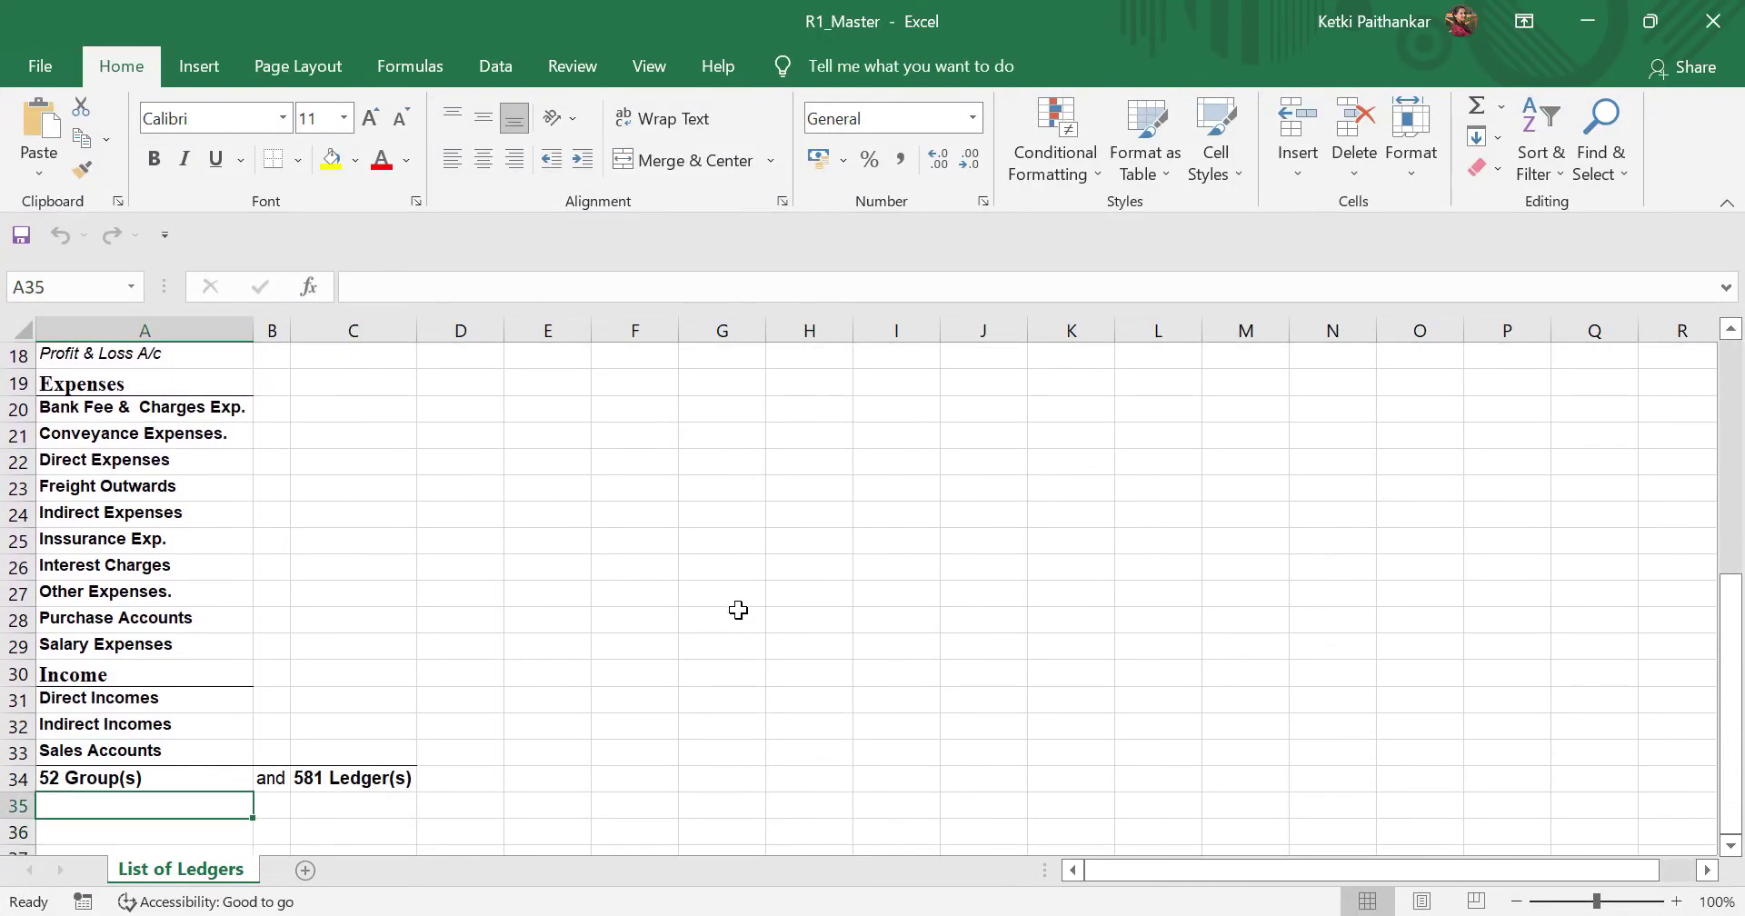
pyautogui.press('Up')
pyautogui.press('Up')
pyautogui.press('Up')
pyautogui.press('Up')
pyautogui.press('Up')
pyautogui.press('Up')
pyautogui.press('Up')
pyautogui.press('Up')
pyautogui.press('Up')
pyautogui.press('Up')
pyautogui.press('Up')
pyautogui.press('Up')
pyautogui.press('Up')
pyautogui.press('Up')
pyautogui.press('Up')
pyautogui.press('Up')
pyautogui.press('Up')
pyautogui.press('Up')
pyautogui.press('Up')
pyautogui.press('Up')
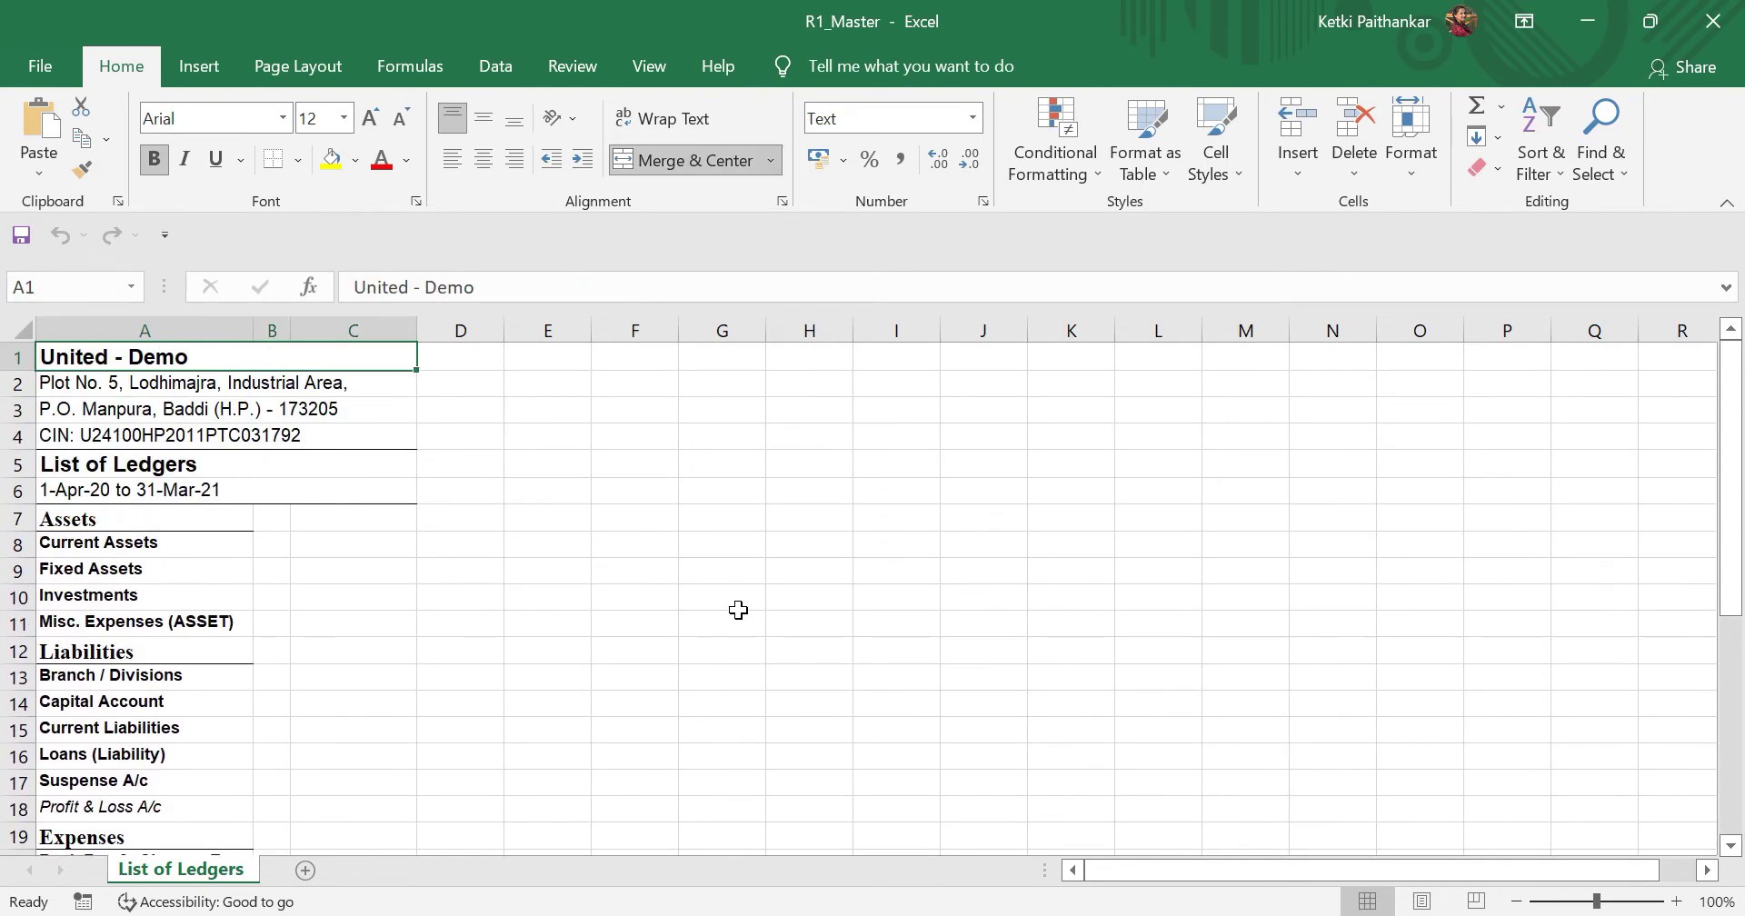
pyautogui.hotkey('alt', 'F4')
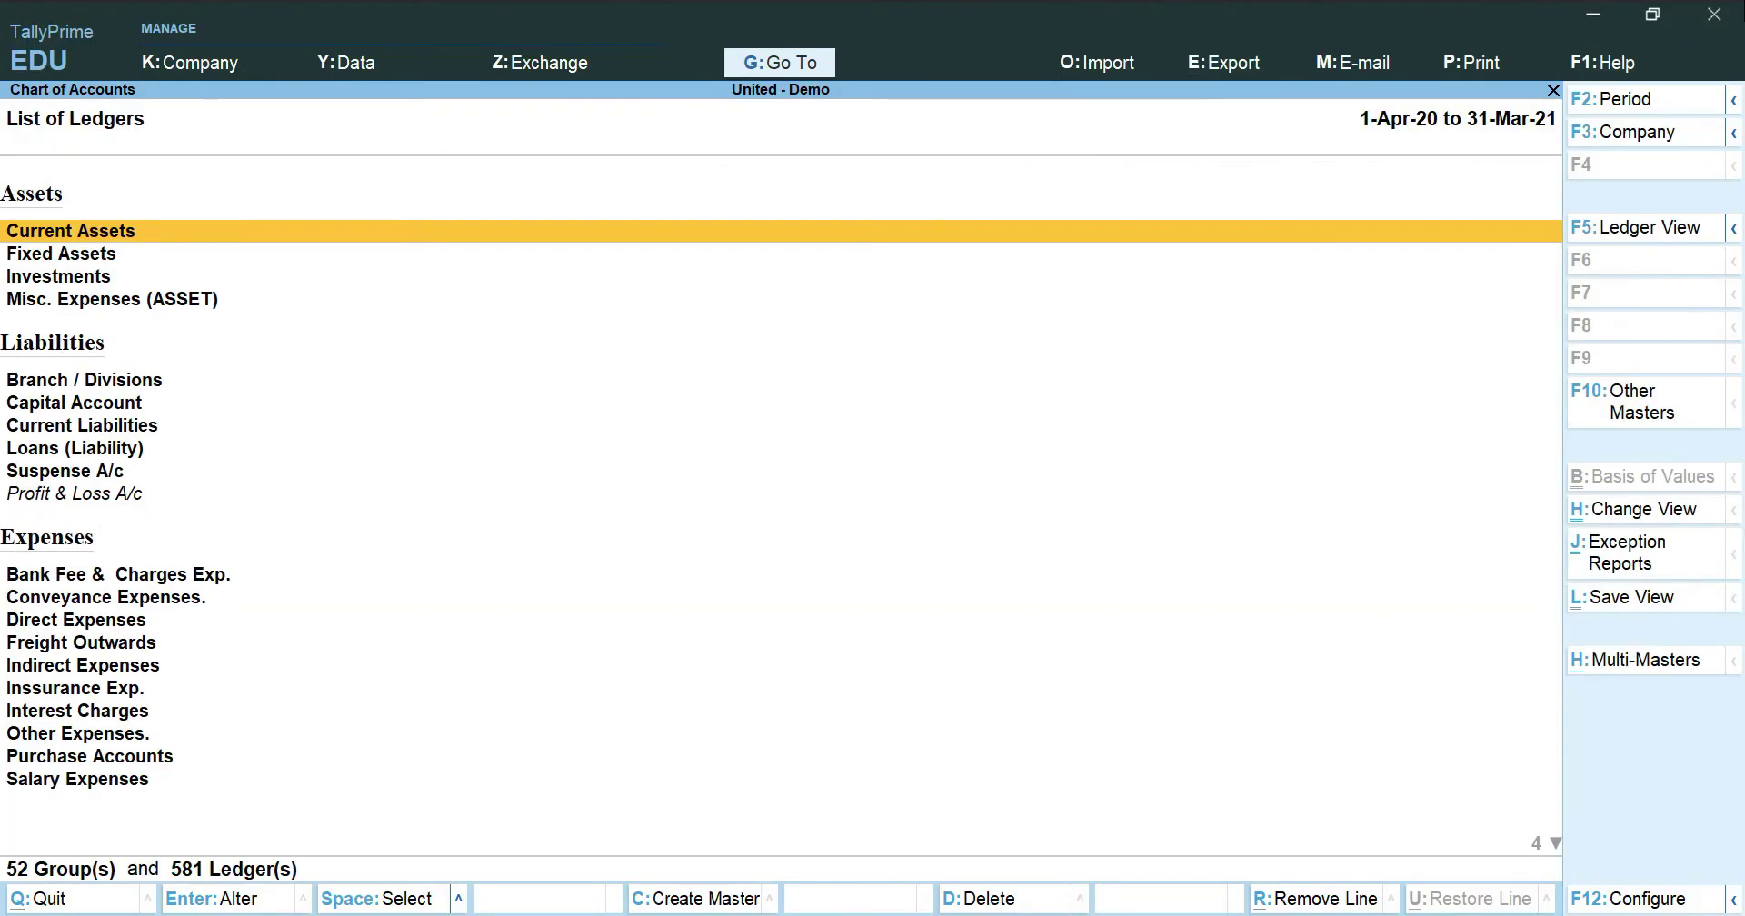
# Step: Switch the list of ledgers to detailed view and start exporting the current report
pyautogui.click(1734, 233)
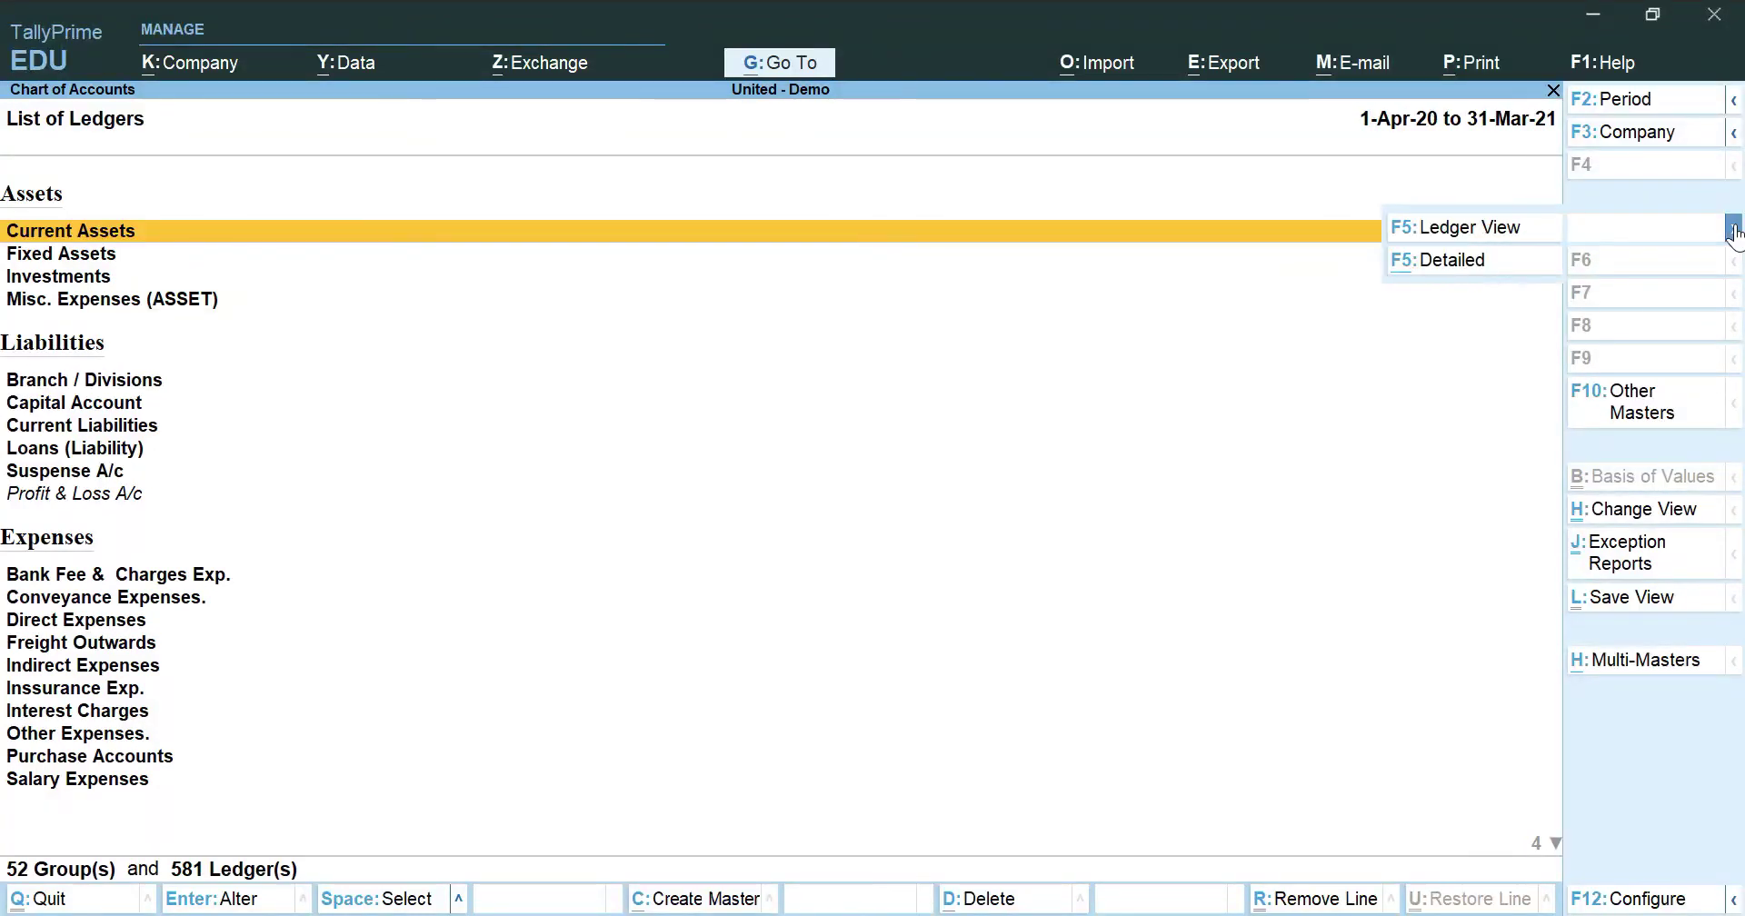
pyautogui.click(1450, 262)
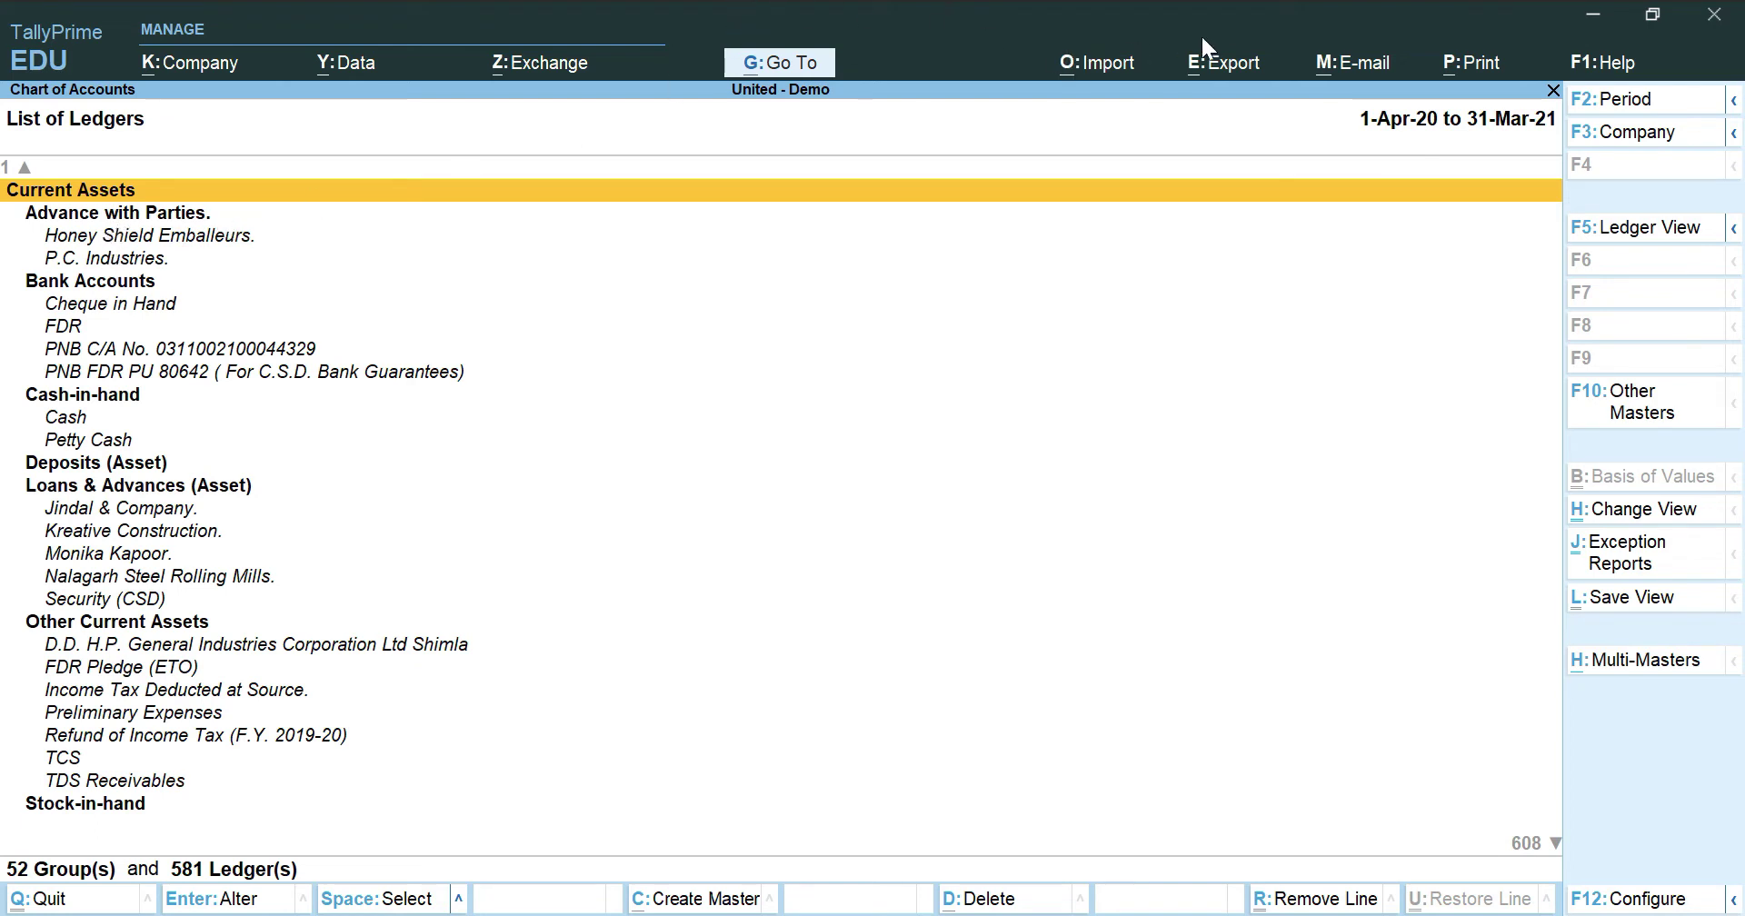
pyautogui.click(1236, 68)
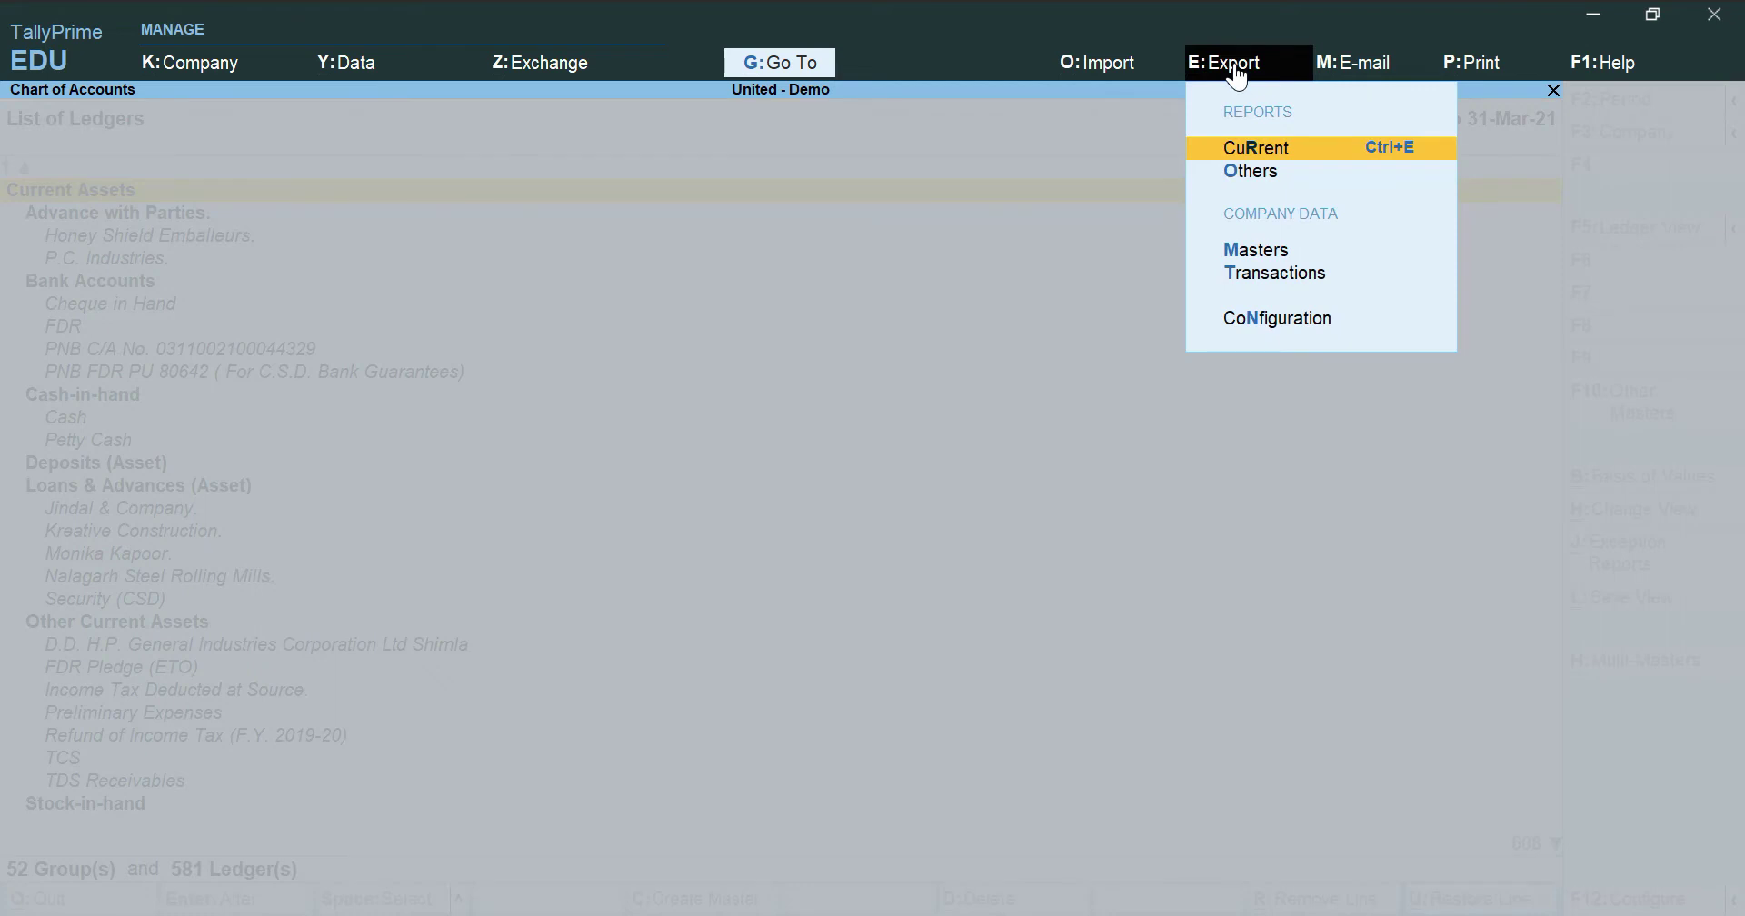
pyautogui.click(1268, 154)
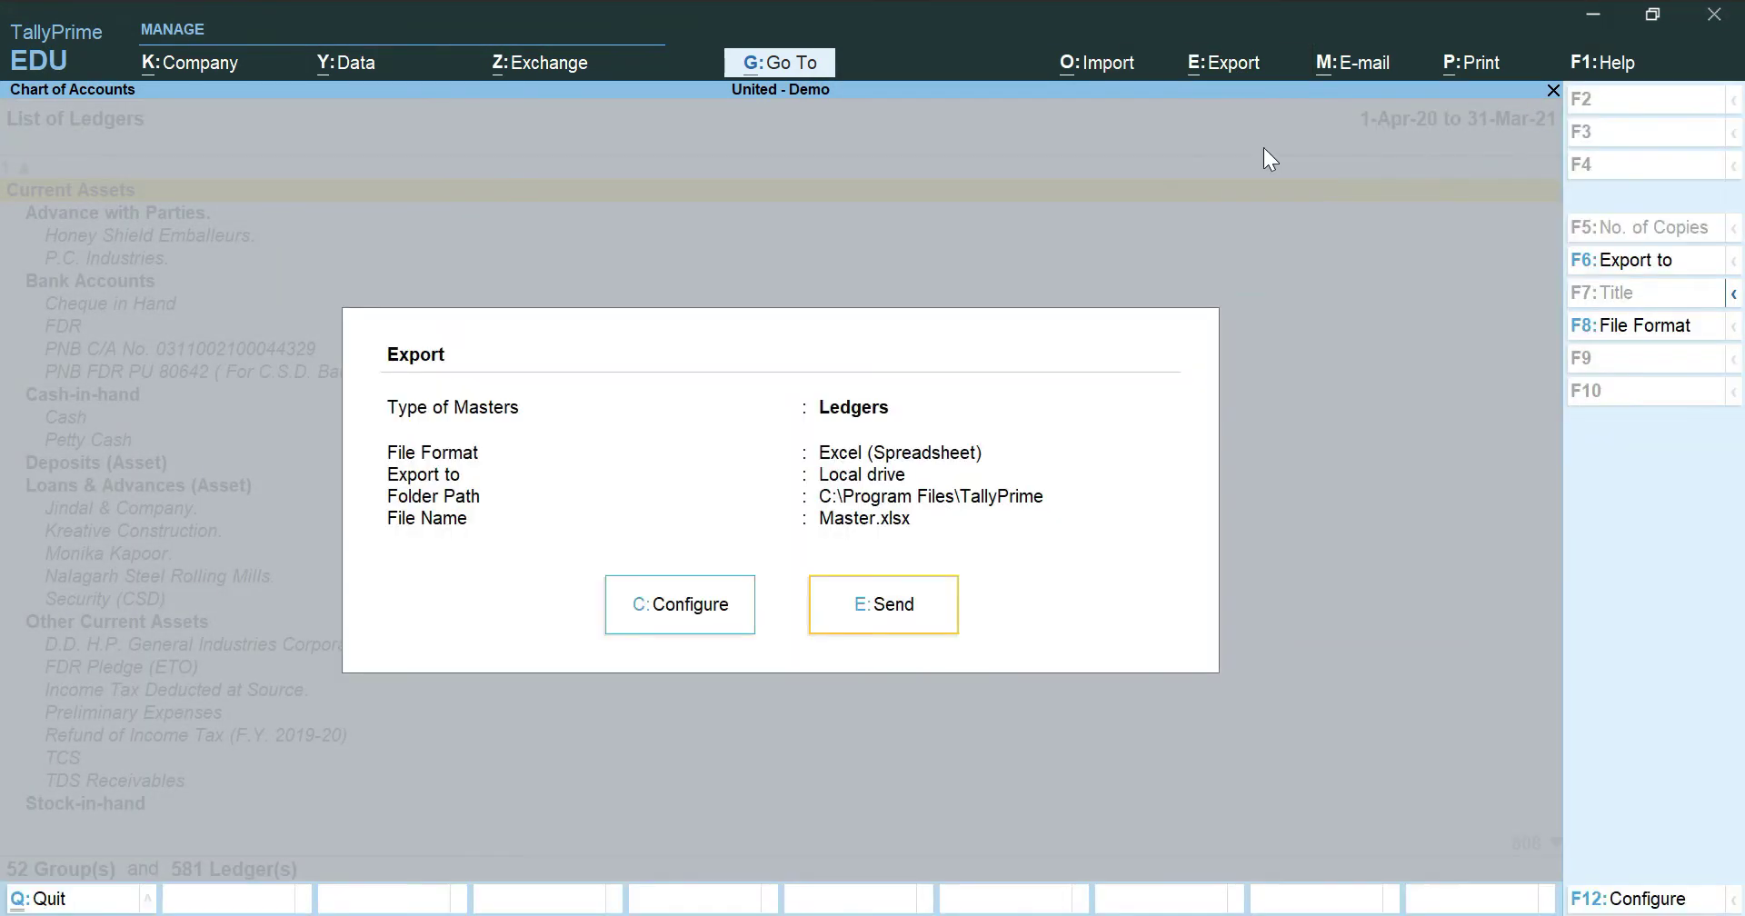
# Step: Set the export folder path to the Audit Software_Tally Data folder on the OneDrive desktop
pyautogui.click(688, 618)
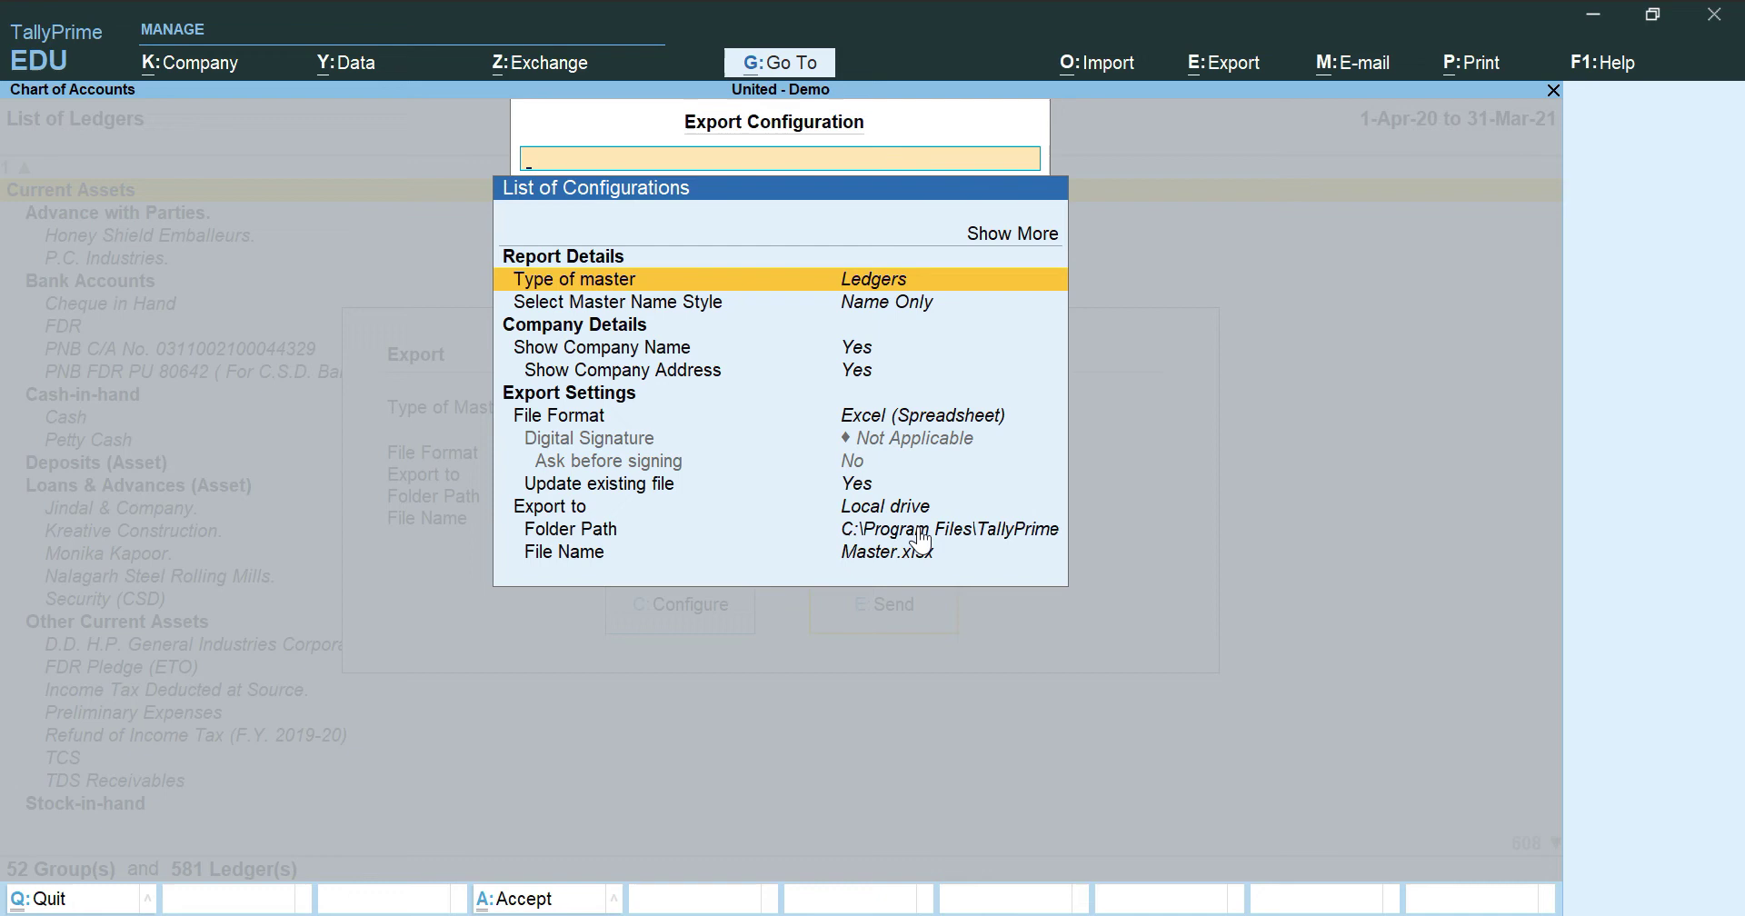
pyautogui.click(919, 538)
pyautogui.click(916, 527)
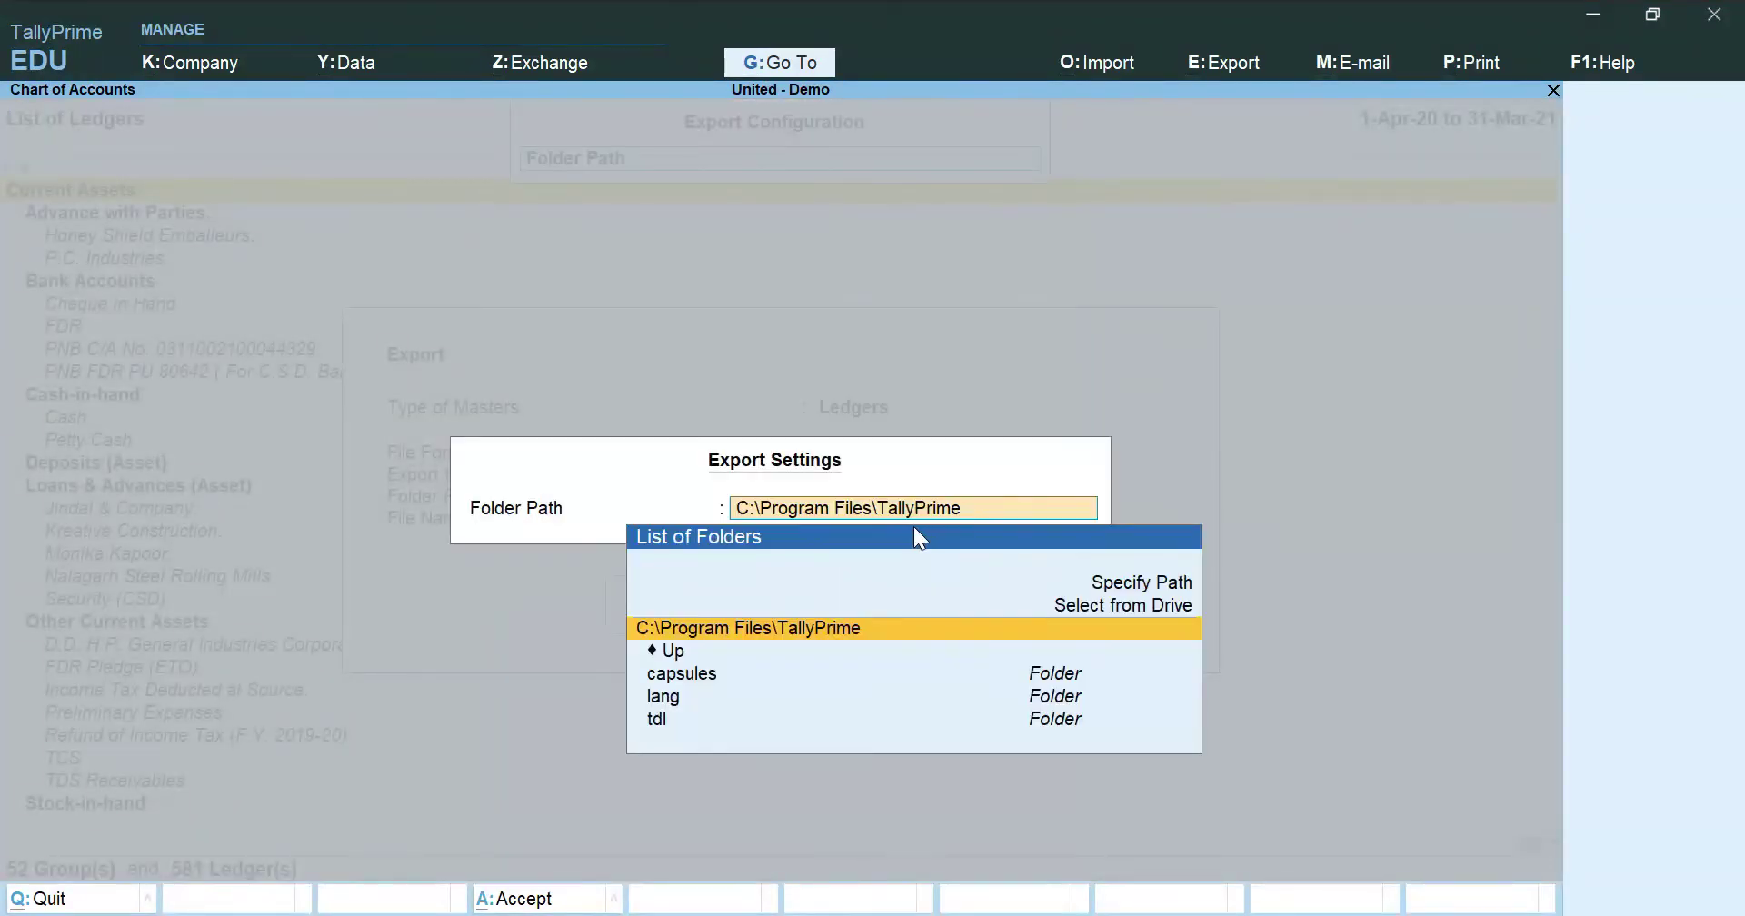
pyautogui.press('Delete')
pyautogui.press('Delete')
pyautogui.press('Delete')
pyautogui.press('Delete')
pyautogui.press('Delete')
pyautogui.press('Delete')
pyautogui.press('Delete')
pyautogui.press('Delete')
pyautogui.press('Delete')
pyautogui.press('Delete')
pyautogui.press('Delete')
pyautogui.press('Delete')
pyautogui.press('Delete')
pyautogui.press('Delete')
pyautogui.press('Delete')
pyautogui.press('Delete')
pyautogui.press('Delete')
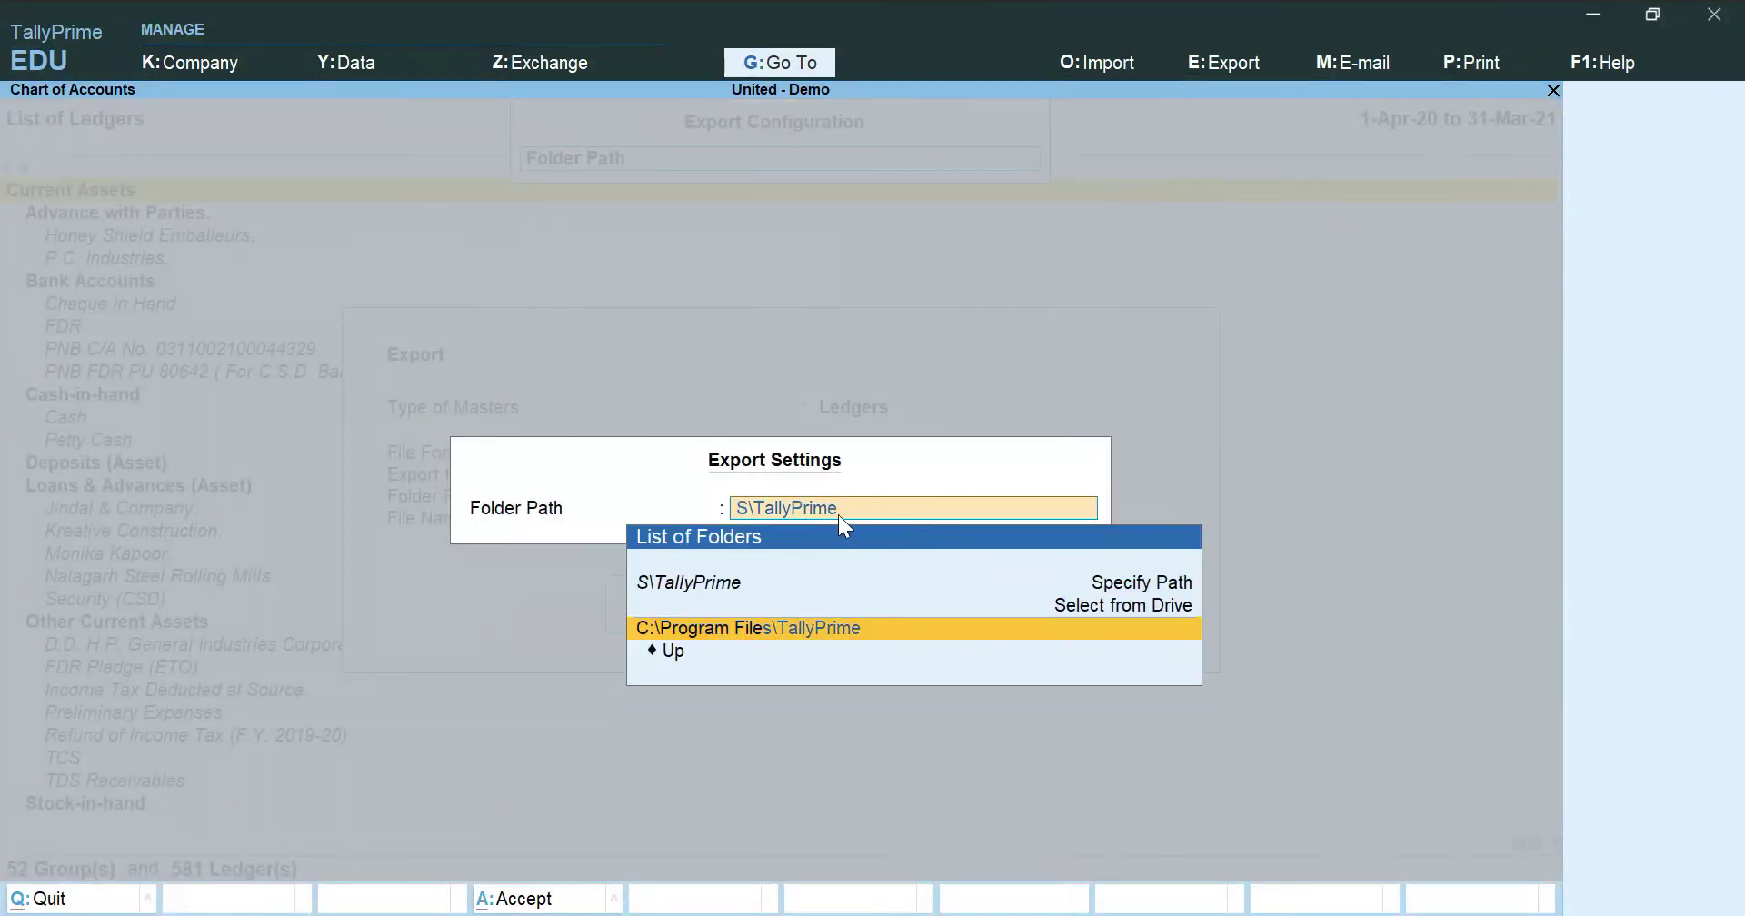
pyautogui.press('Delete')
pyautogui.press('Delete')
pyautogui.press('Delete')
pyautogui.press('Delete')
pyautogui.press('Delete')
pyautogui.press('Delete')
pyautogui.press('Delete')
pyautogui.press('Delete')
pyautogui.press('Delete')
pyautogui.press('Delete')
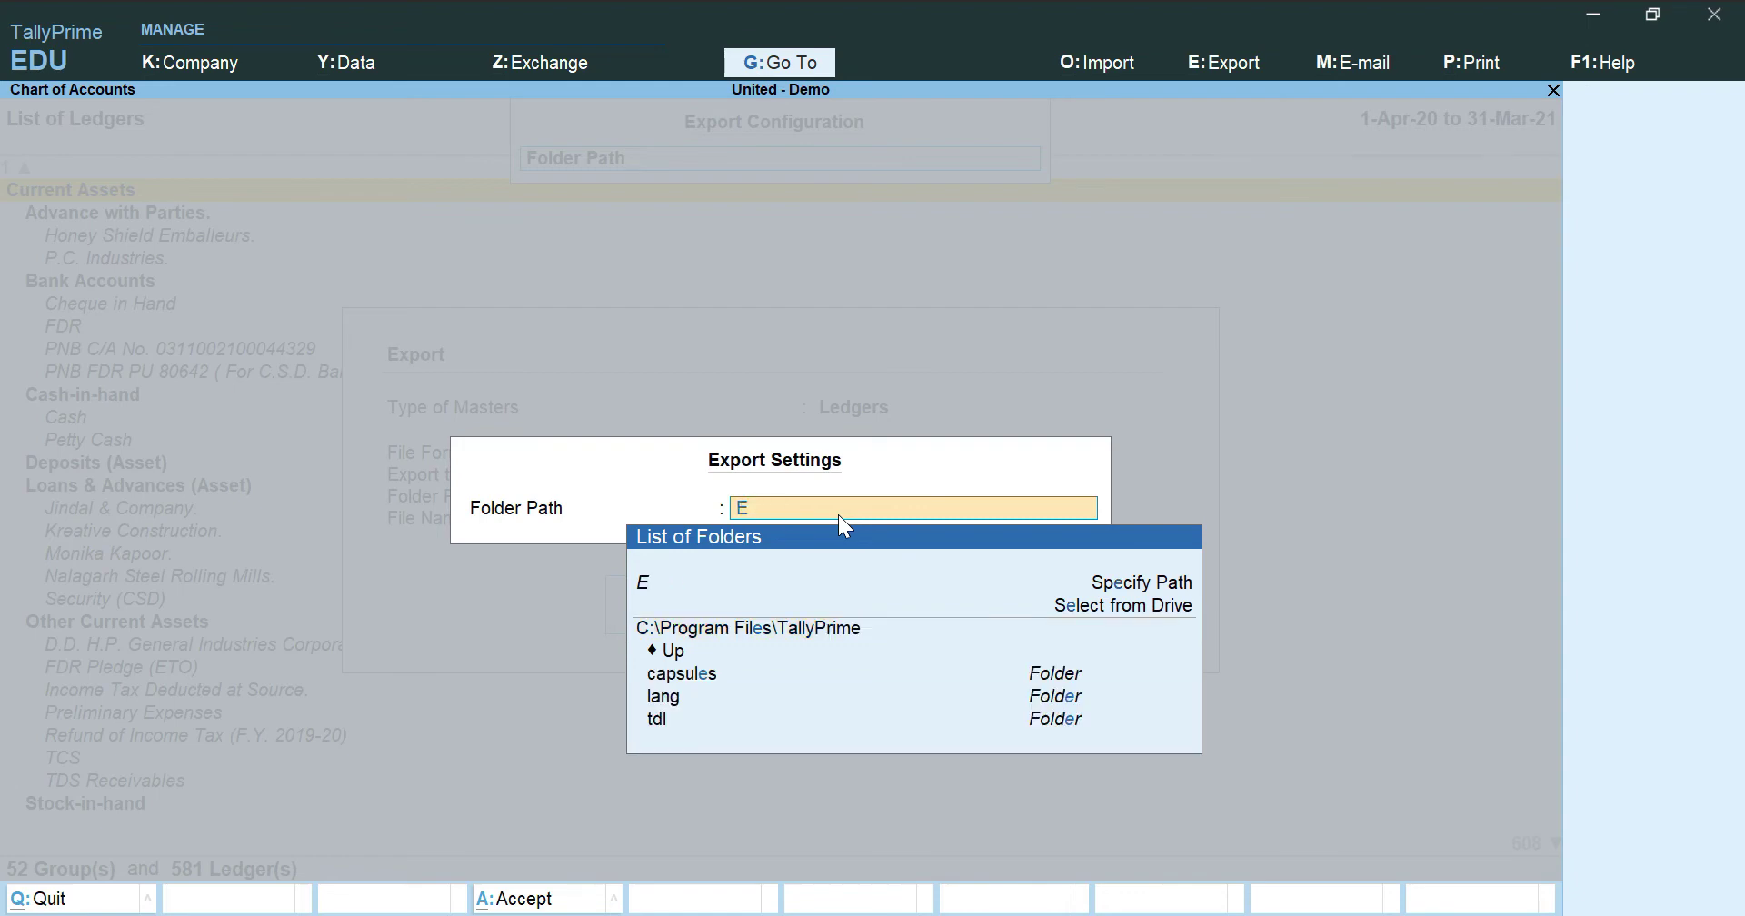
pyautogui.write('C:\\Users\\paith\\OneDrive\\Desktop\\Audit Software_Tally Data')
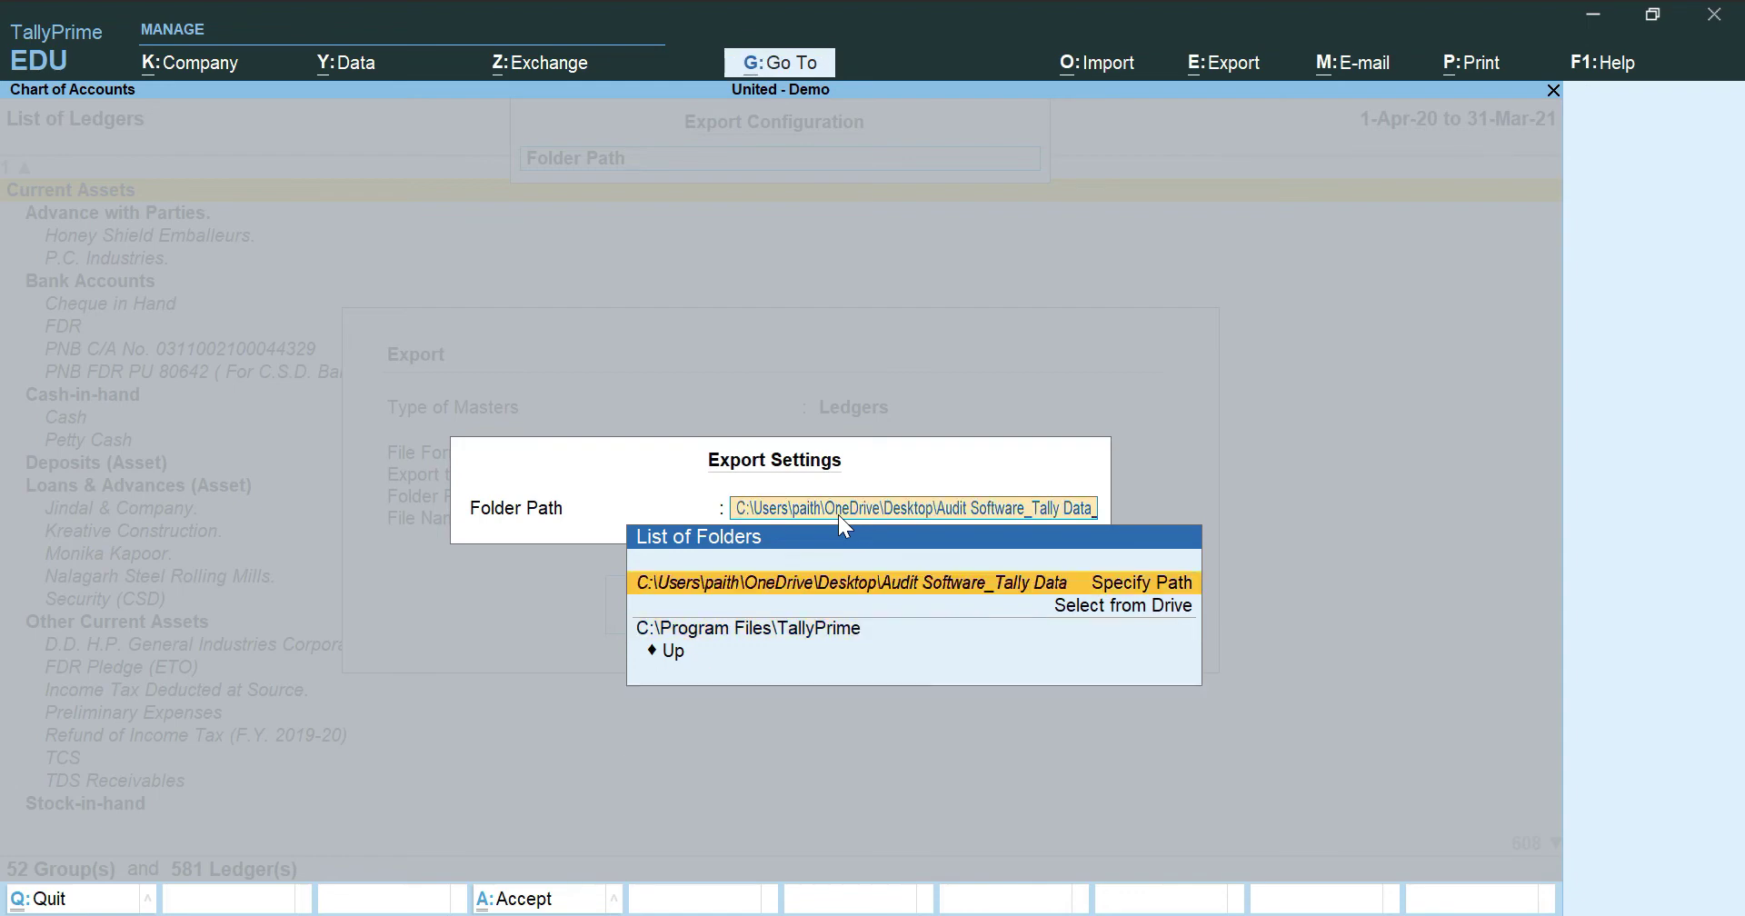
pyautogui.press('Return')
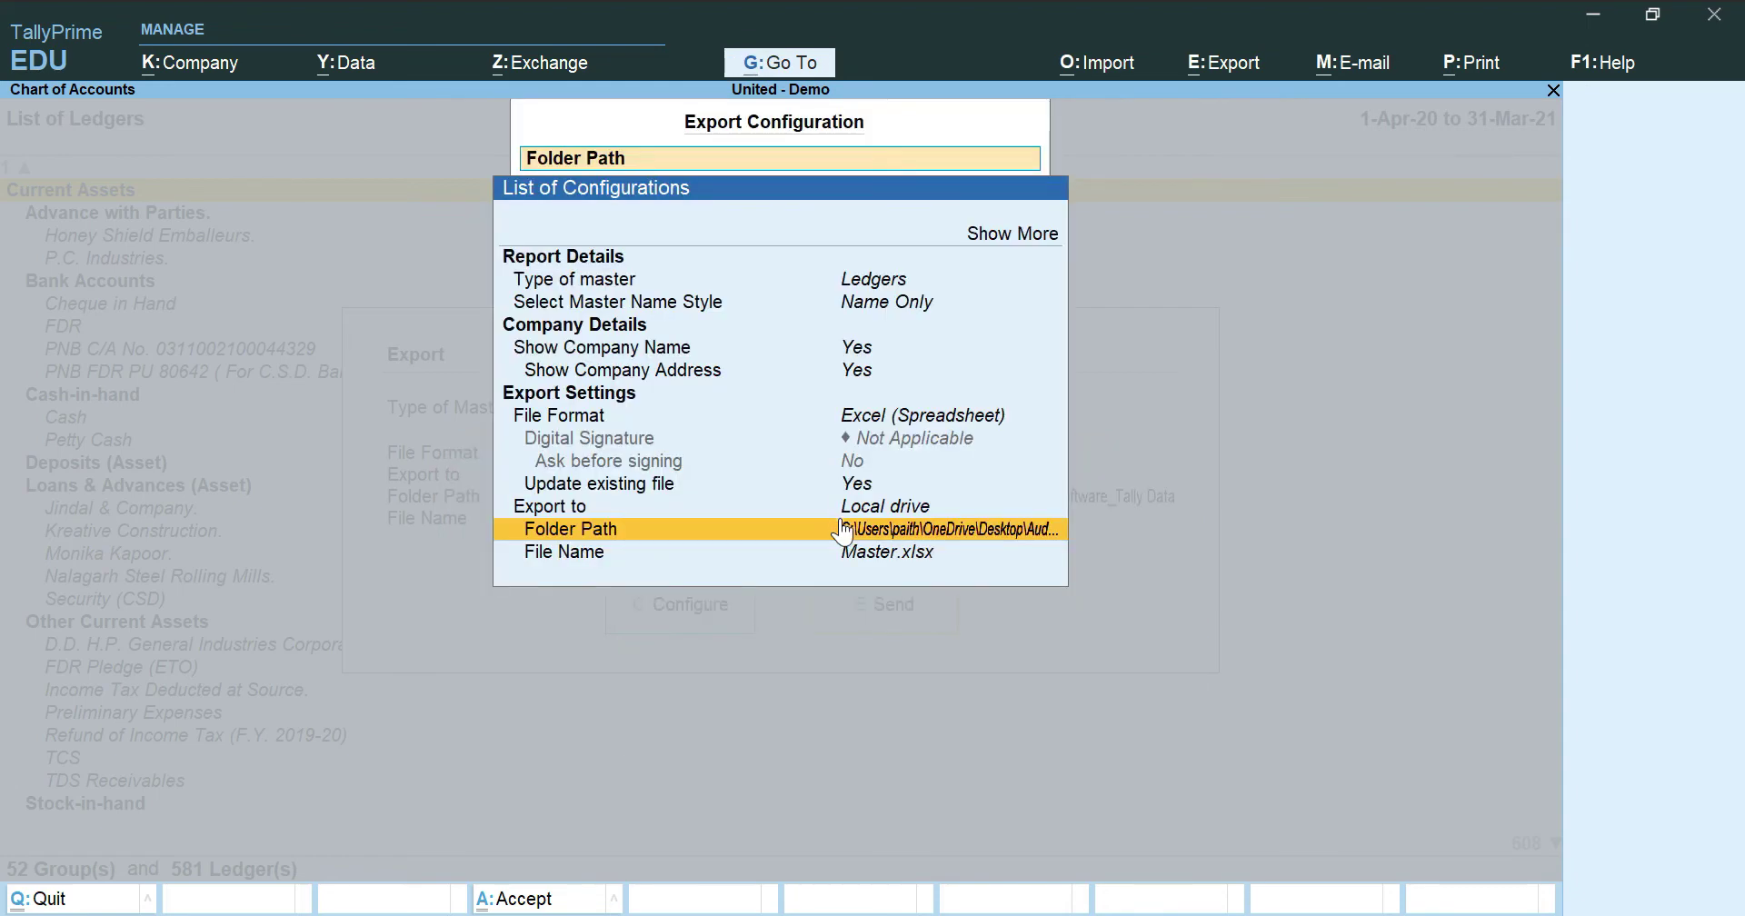
# Step: Export the list as R2_Chart of Accounts (group view).xlsx, and close the resulting Excel workbook to return to TallyPrime
pyautogui.click(862, 560)
pyautogui.click(863, 557)
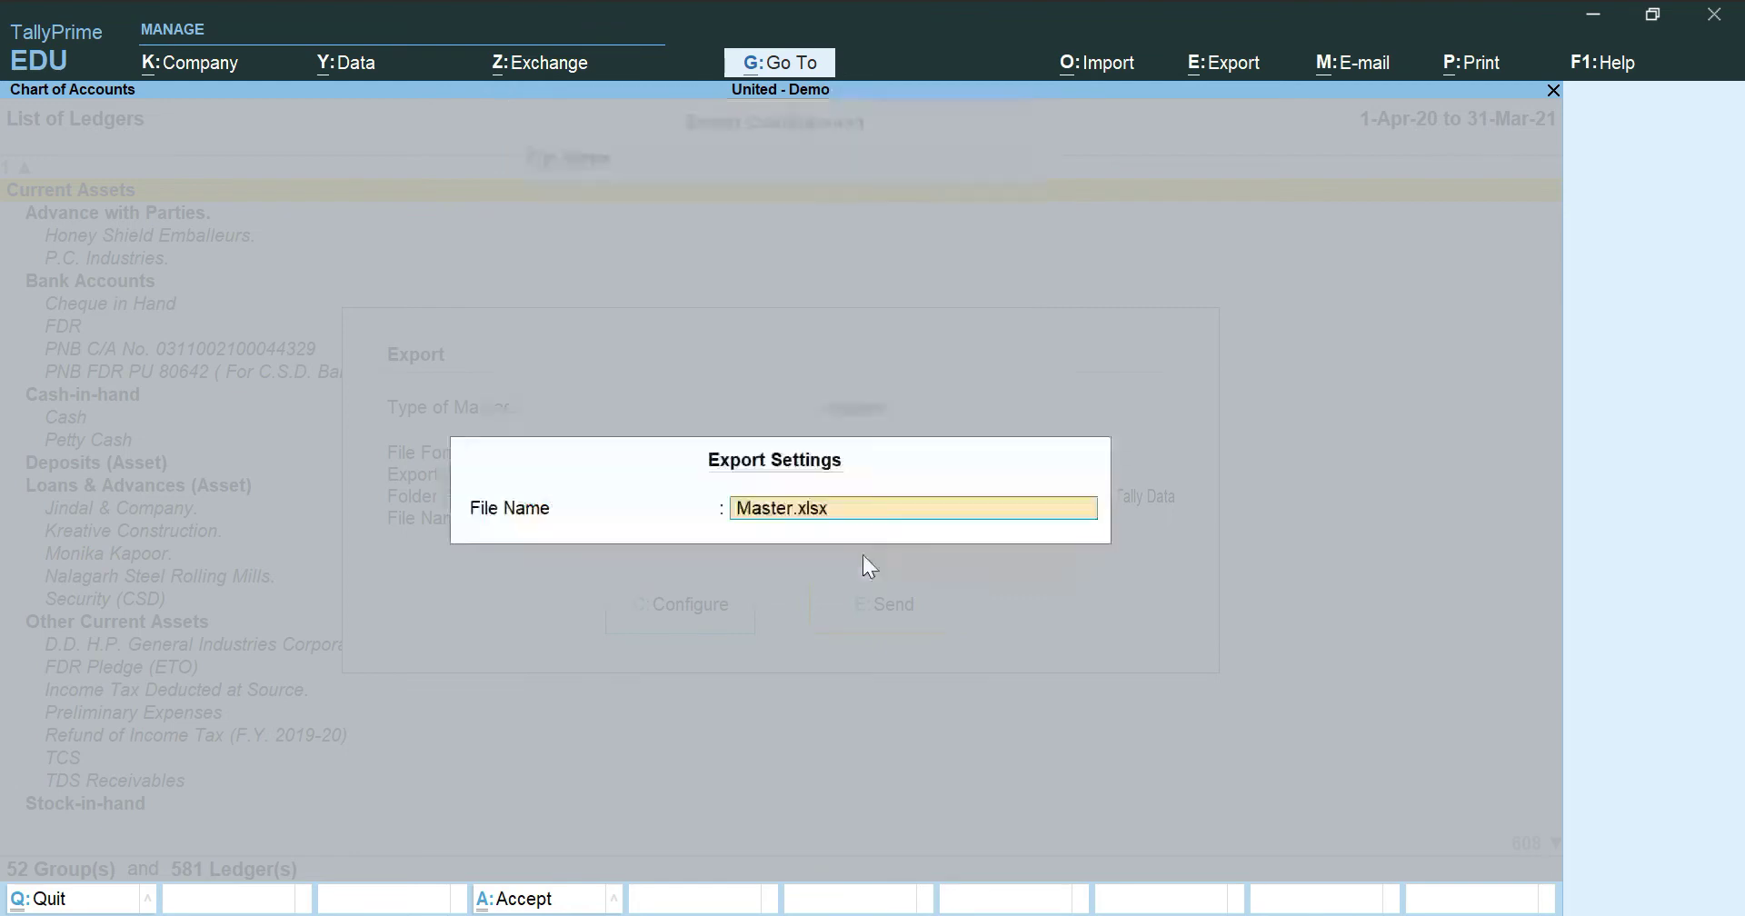
pyautogui.press('Delete')
pyautogui.press('Delete')
pyautogui.press('Delete')
pyautogui.press('Delete')
pyautogui.press('Delete')
pyautogui.press('Delete')
pyautogui.write('R2_Chart of Ac')
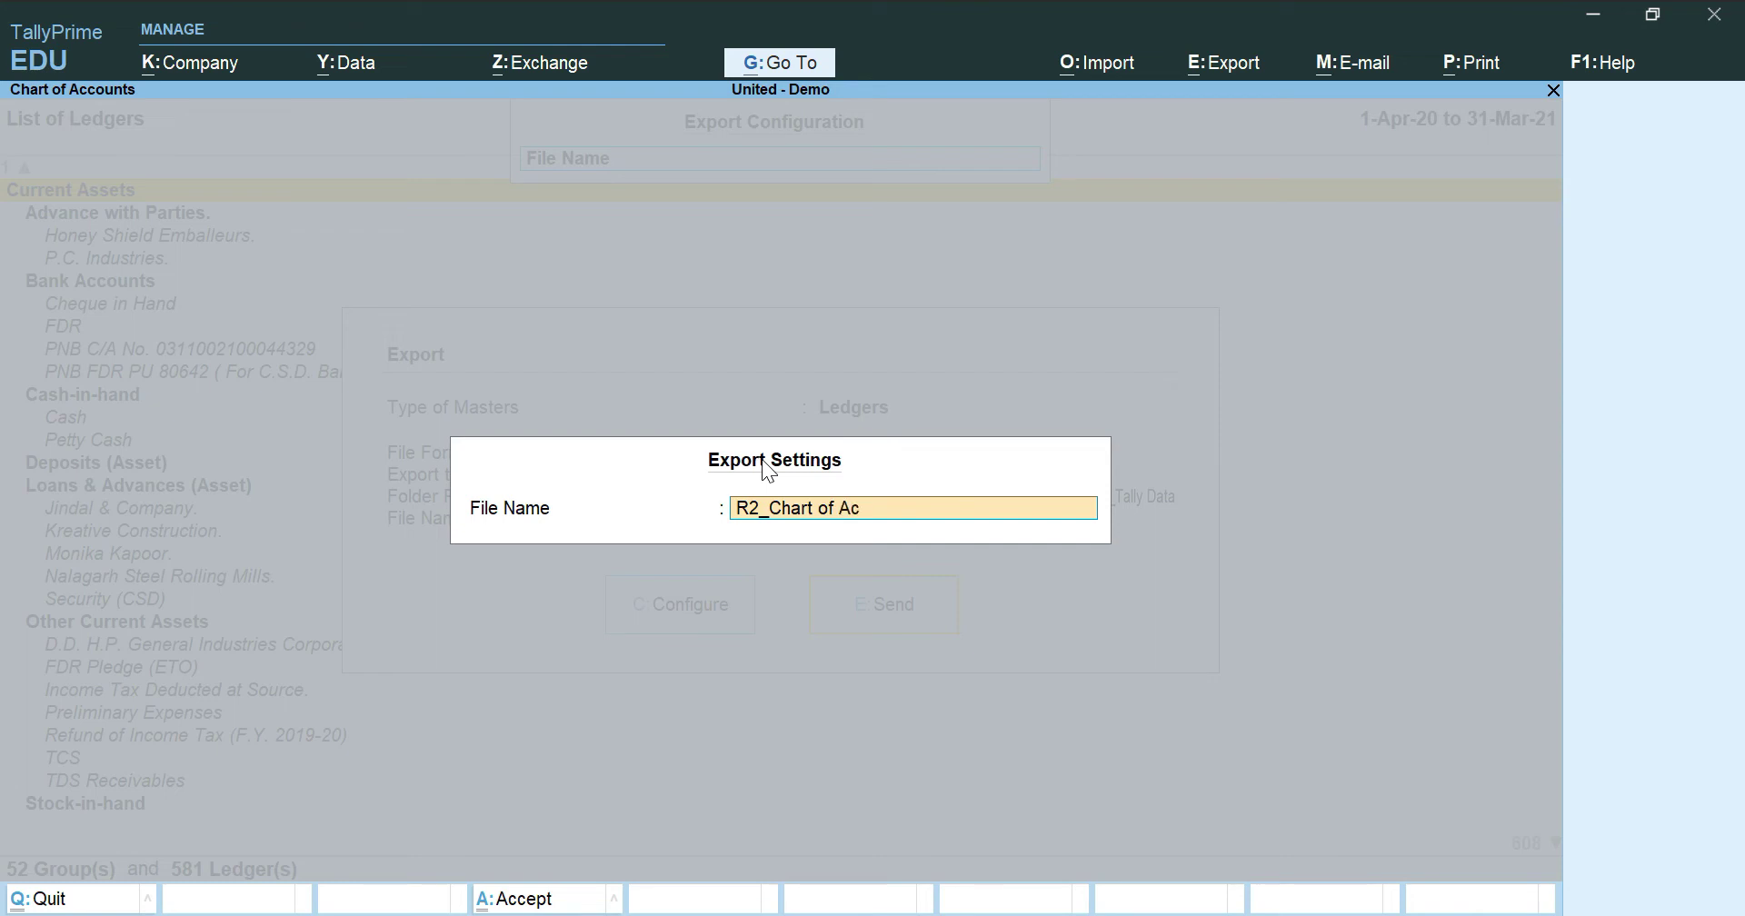
pyautogui.write('counts ()group view')
pyautogui.write('.xlsx')
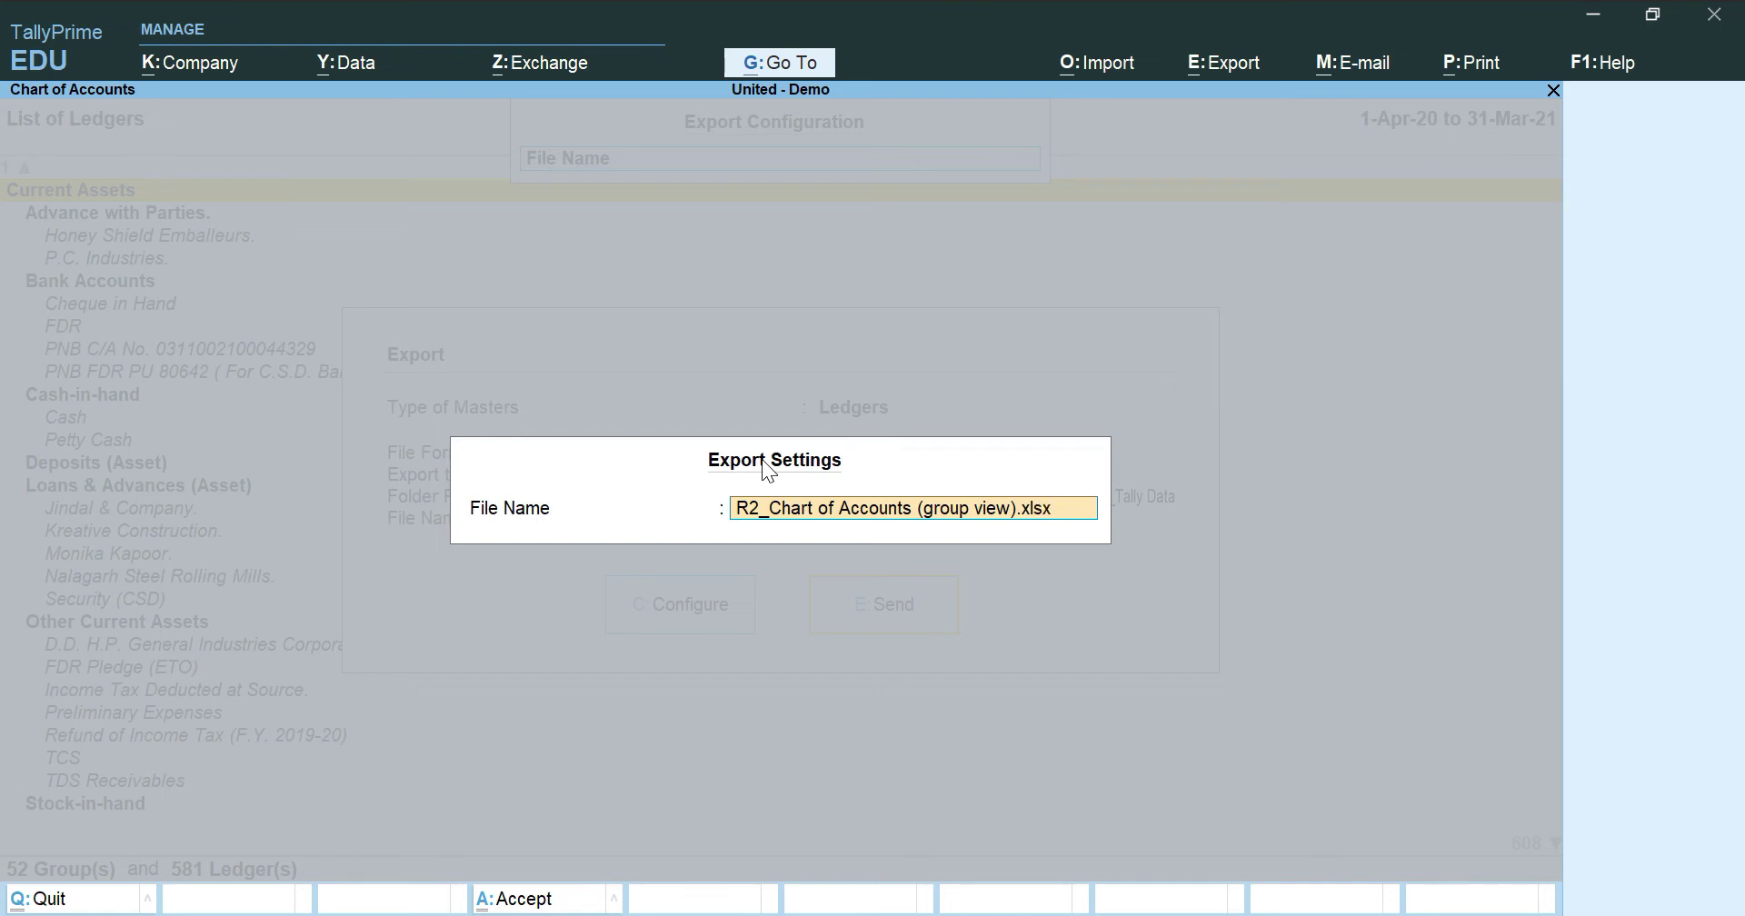
pyautogui.press('Return')
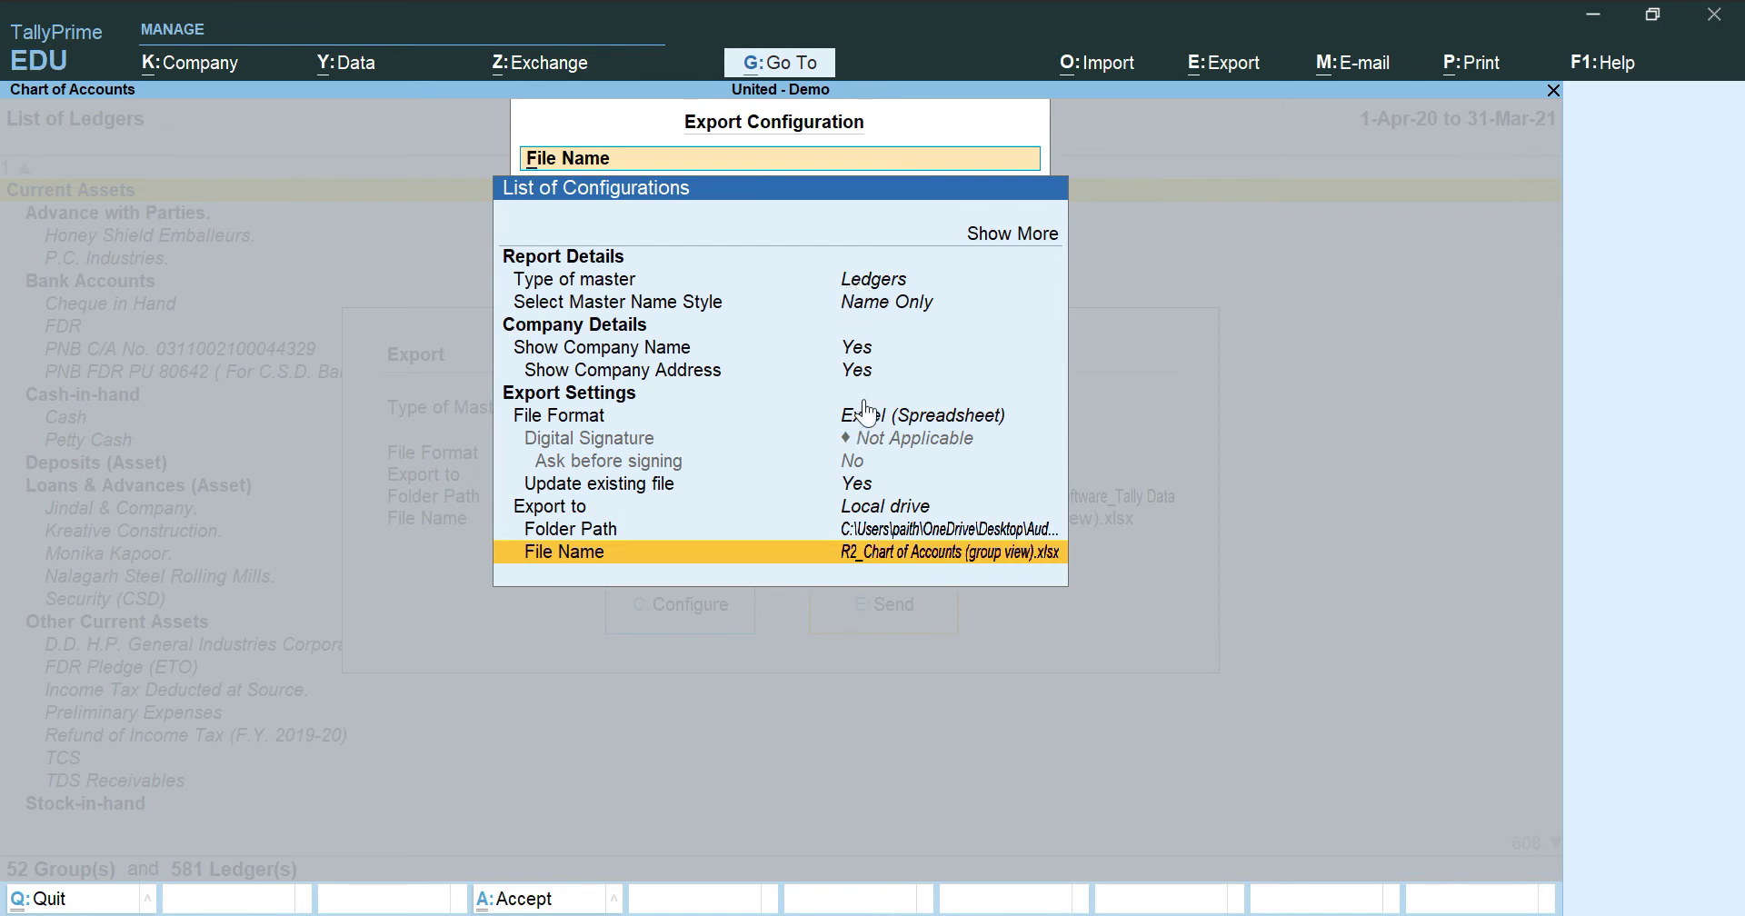
pyautogui.hotkey('ctrl', 'a')
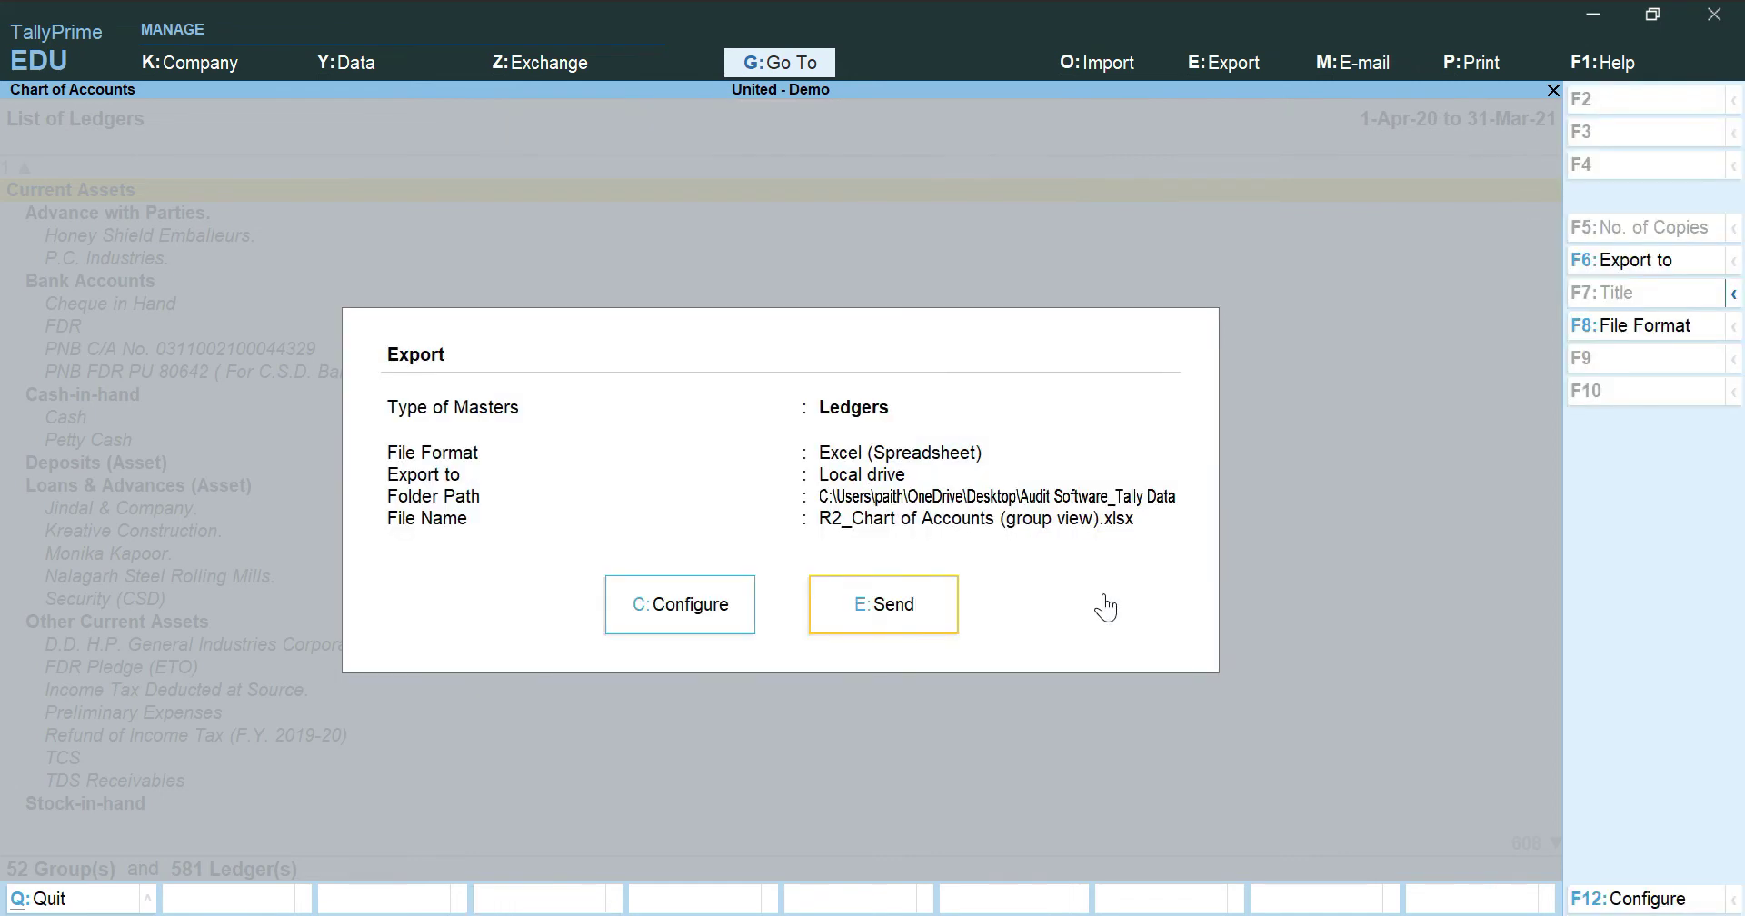
pyautogui.click(925, 614)
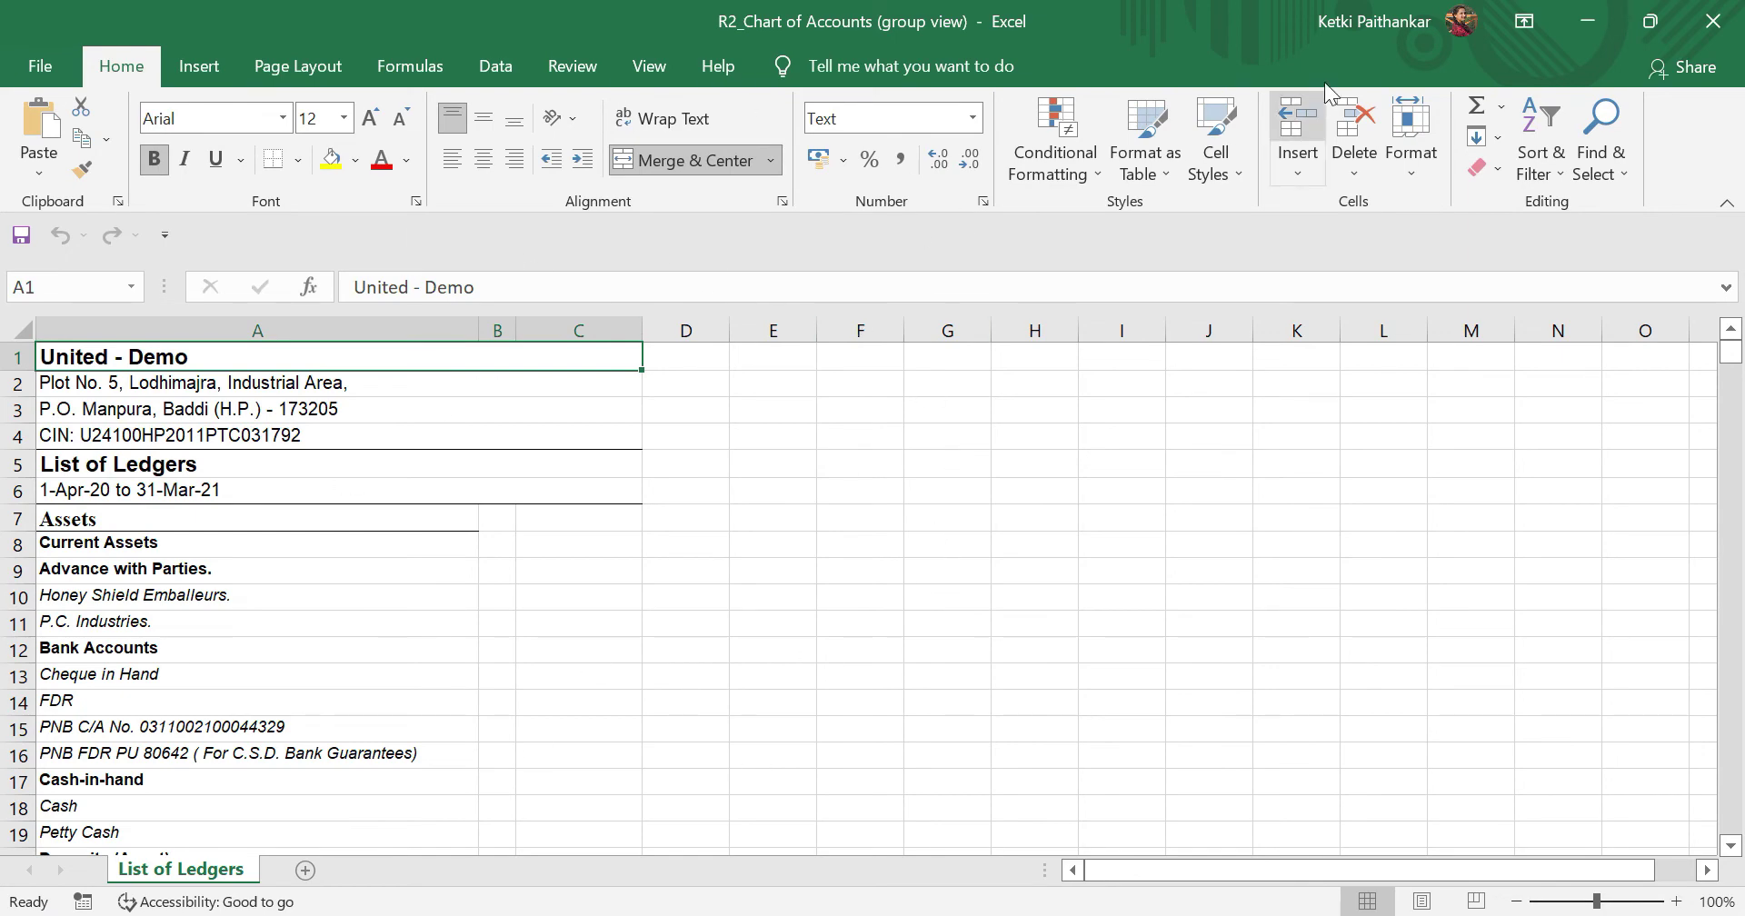
pyautogui.click(1723, 25)
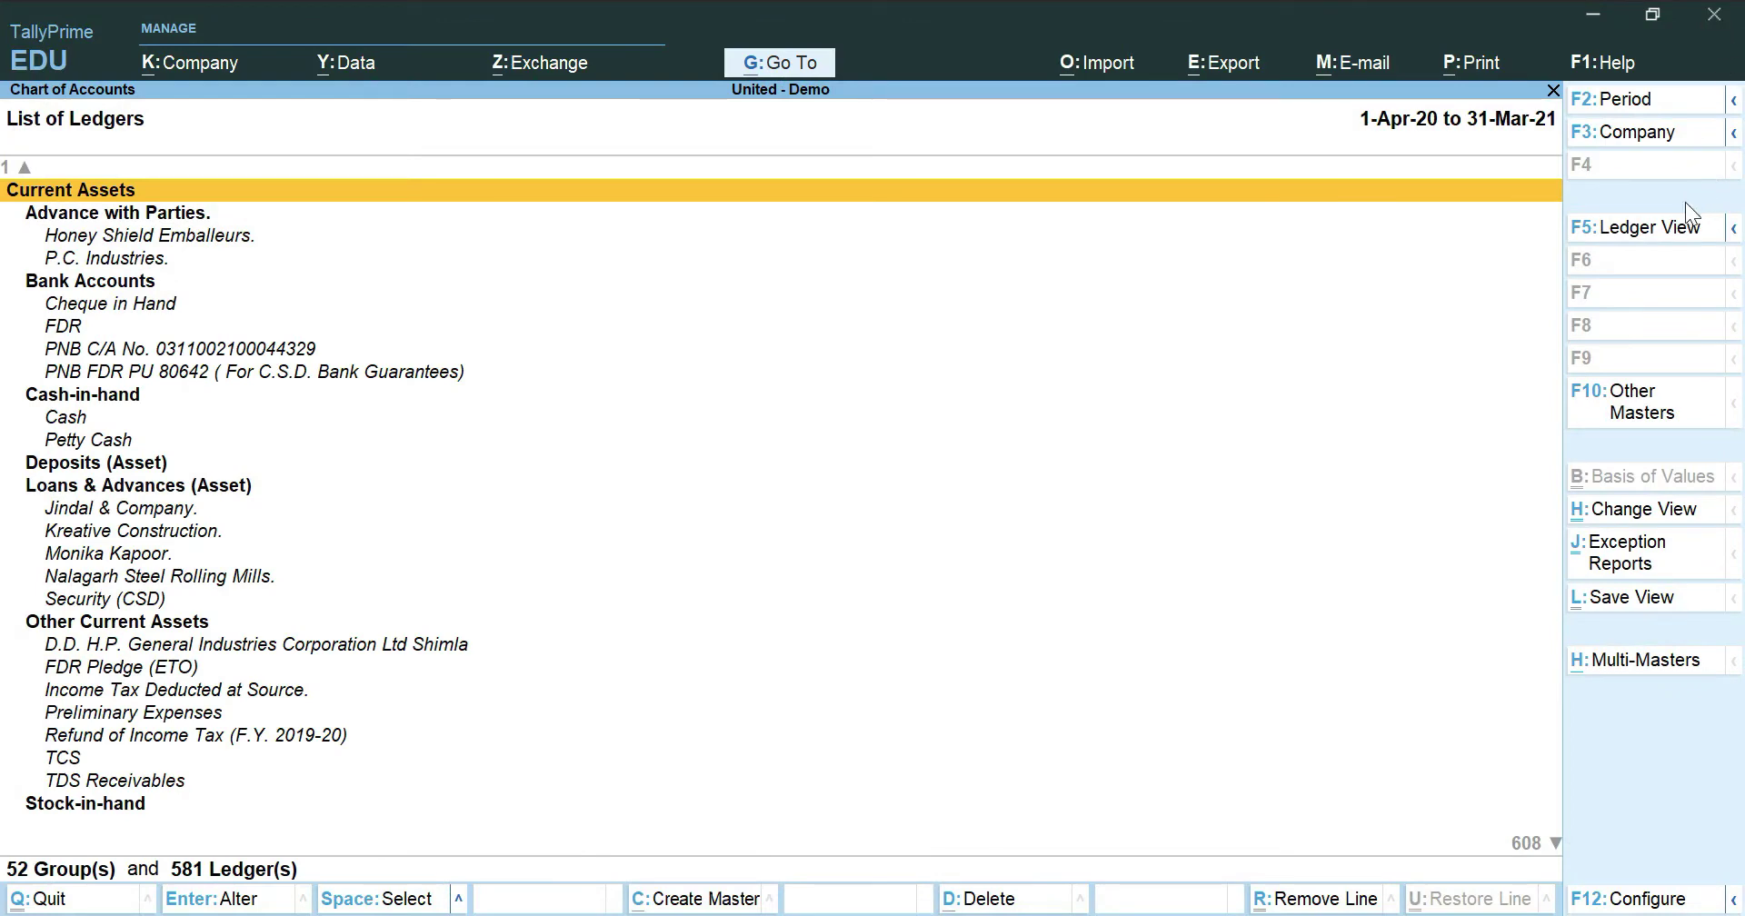
# Step: Switch the list of ledgers to ledger view and start exporting the current report
pyautogui.click(1636, 232)
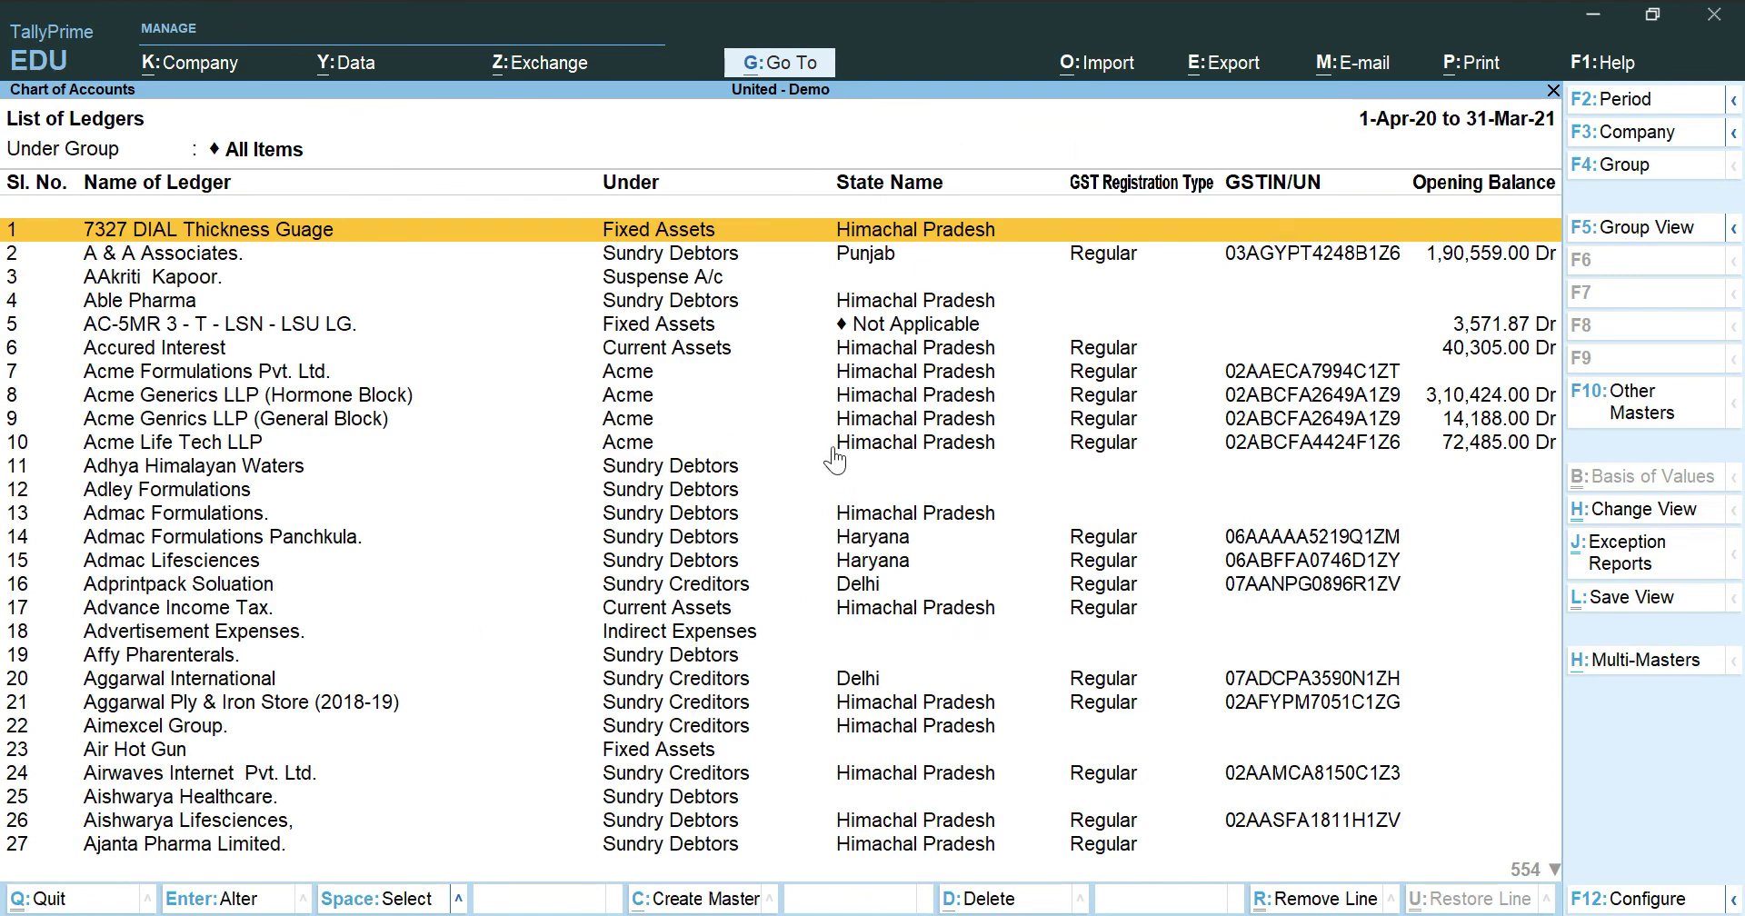
pyautogui.press('ctrl')
pyautogui.click(1202, 73)
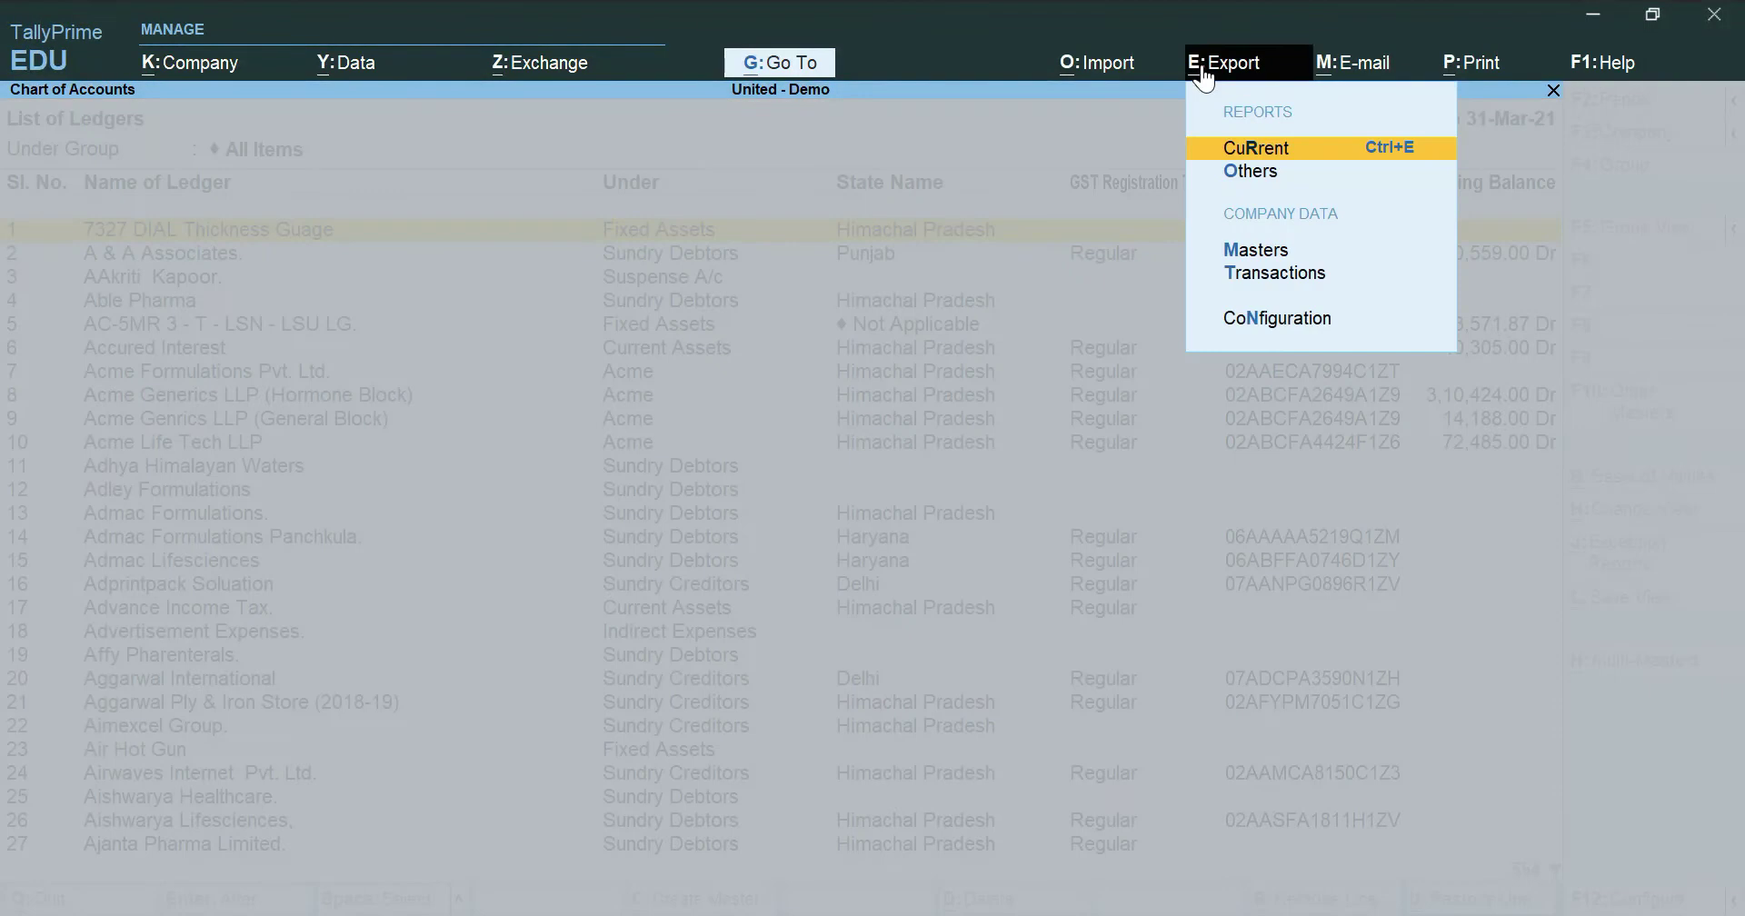
pyautogui.click(1268, 149)
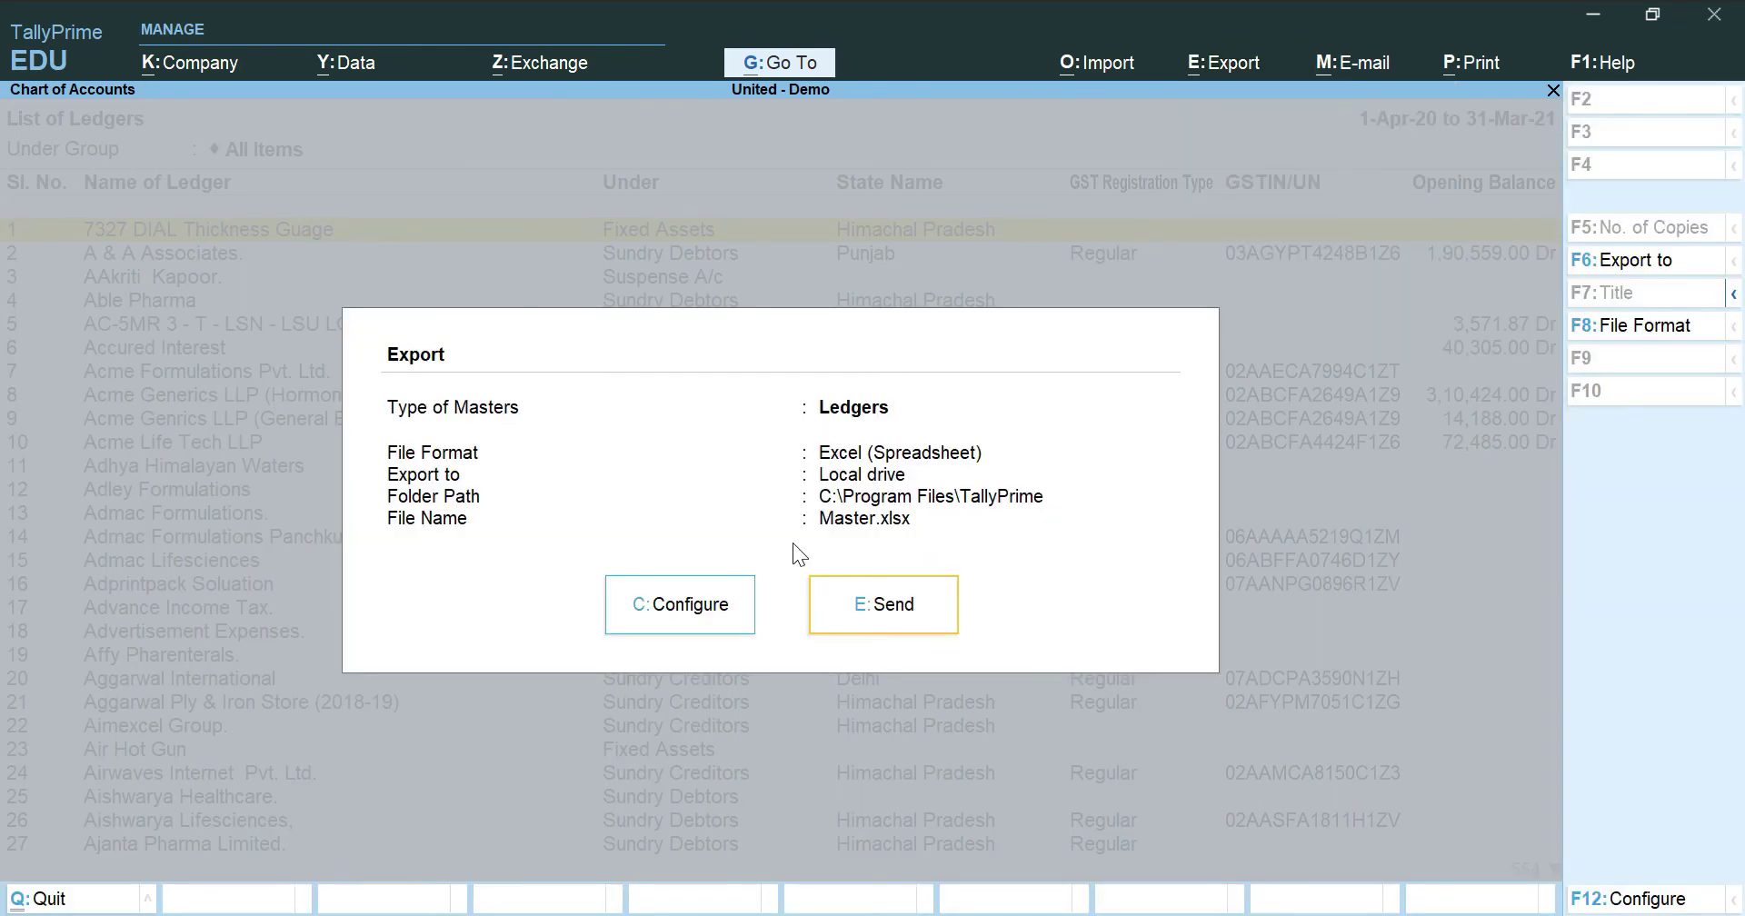
# Step: Configure the ledger view export to save into the Audit Software_Tally Data folder on the OneDrive desktop
pyautogui.click(689, 620)
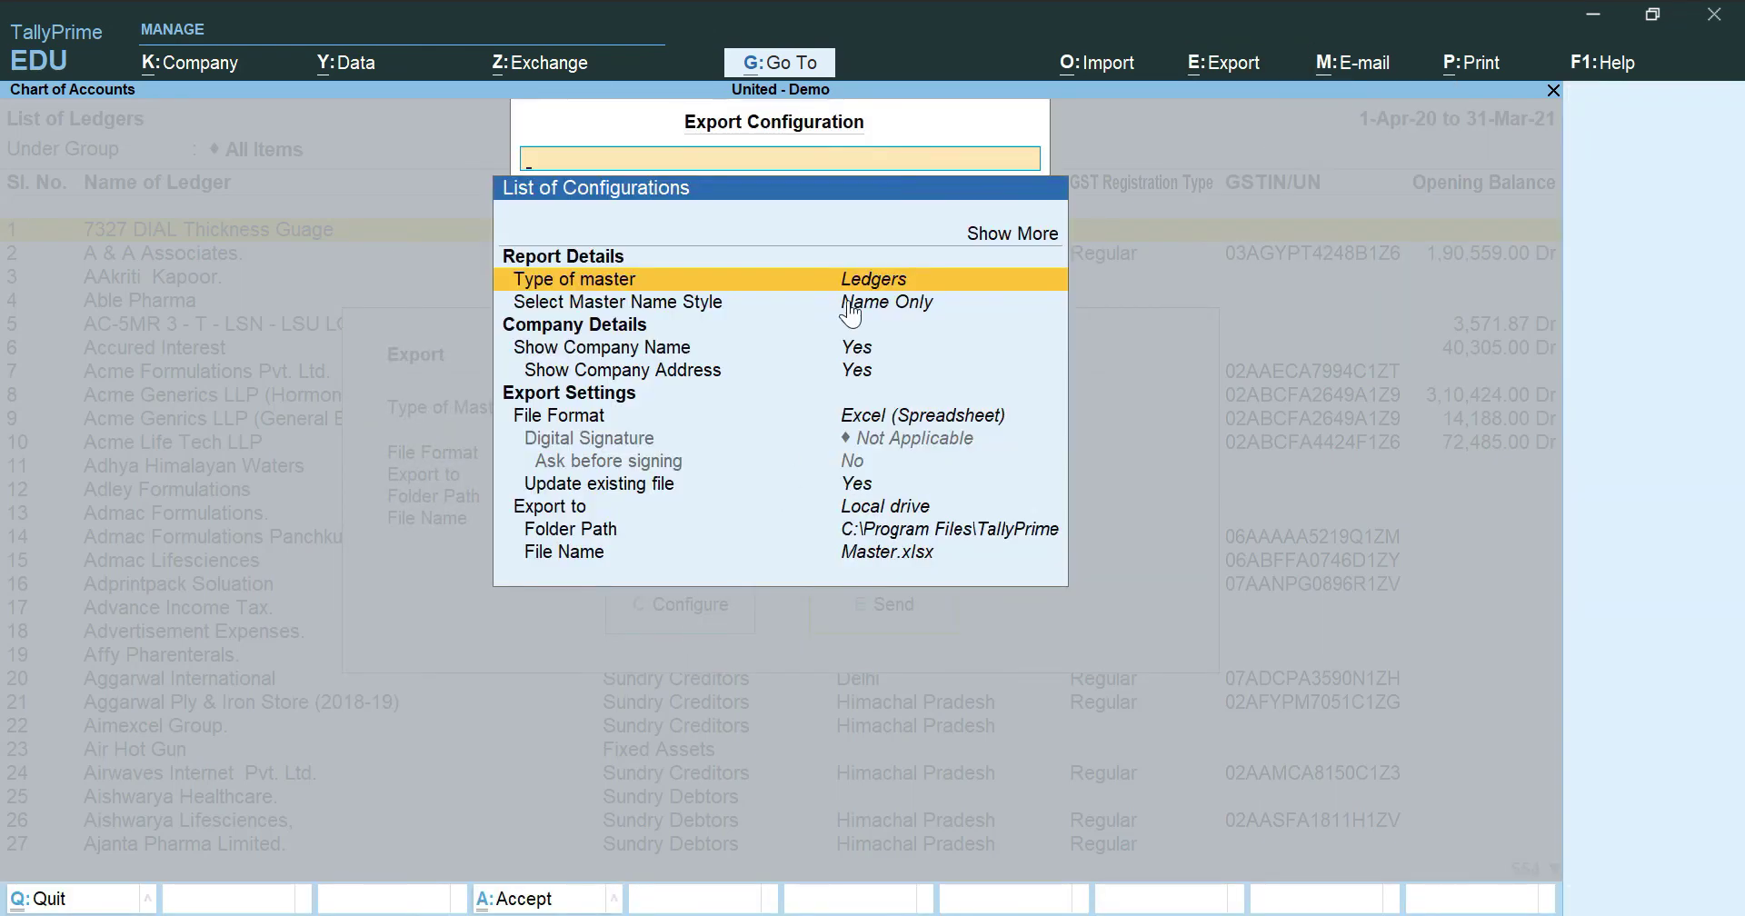
pyautogui.click(876, 528)
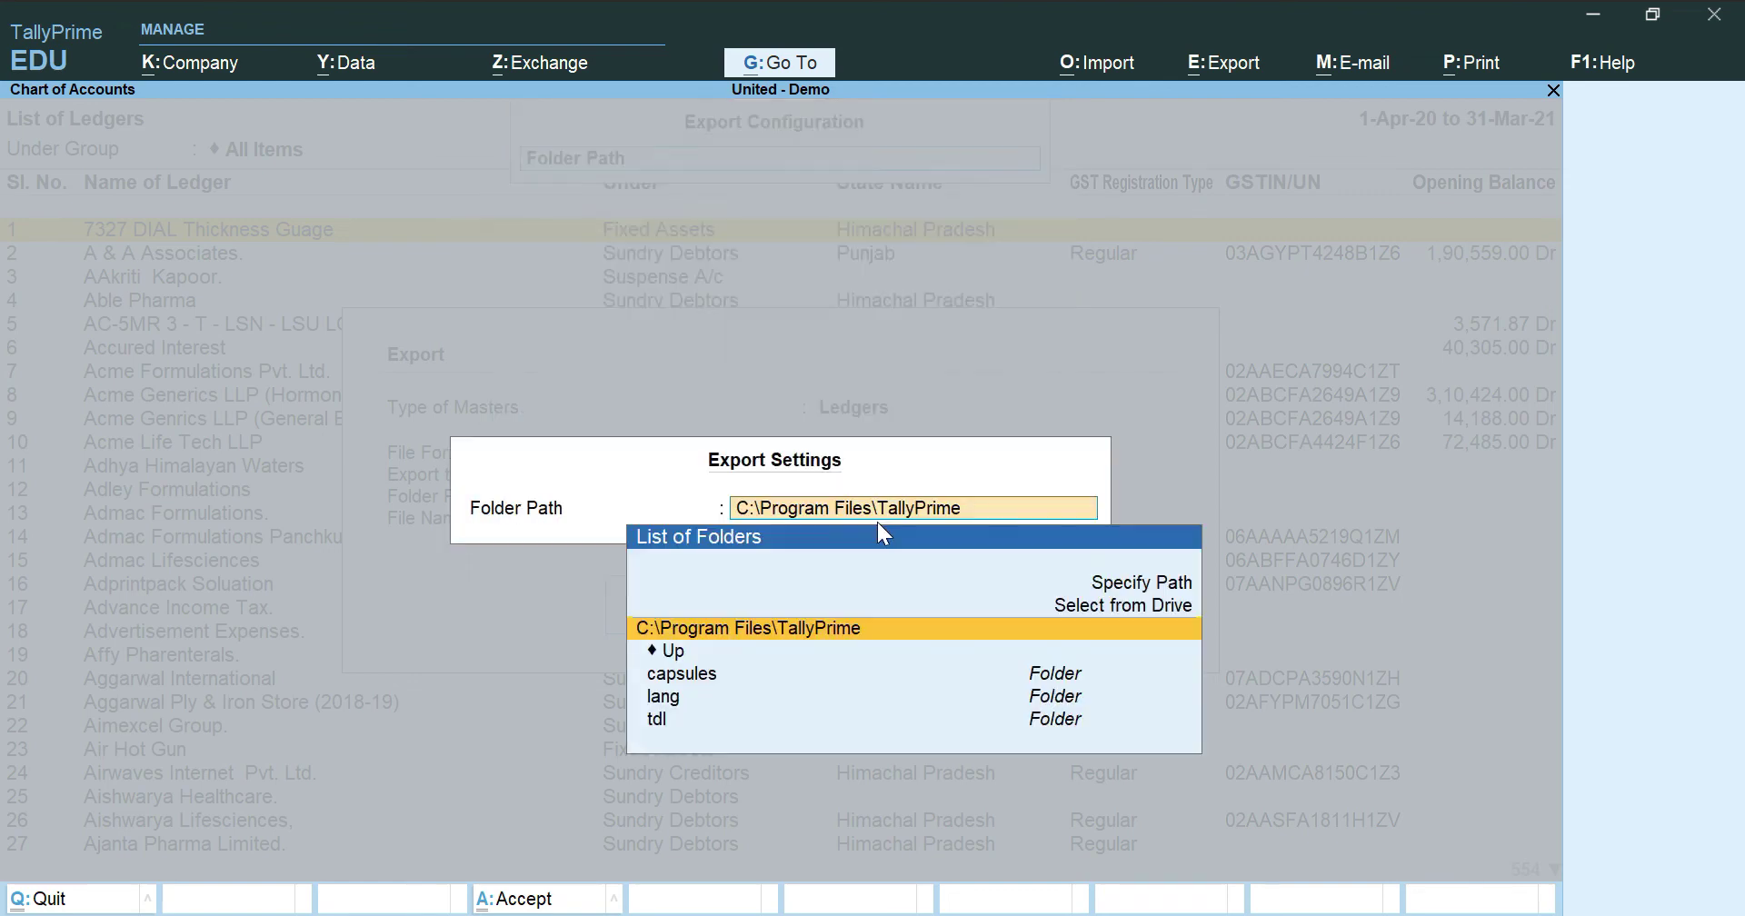
pyautogui.press('Delete')
pyautogui.press('Delete')
pyautogui.press('Delete')
pyautogui.press('Delete')
pyautogui.press('Delete')
pyautogui.press('Delete')
pyautogui.press('Delete')
pyautogui.press('Delete')
pyautogui.press('Delete')
pyautogui.press('Delete')
pyautogui.press('Delete')
pyautogui.press('Delete')
pyautogui.press('Delete')
pyautogui.press('Delete')
pyautogui.press('Delete')
pyautogui.press('Delete')
pyautogui.press('Delete')
pyautogui.press('Delete')
pyautogui.press('Delete')
pyautogui.press('Delete')
pyautogui.press('Delete')
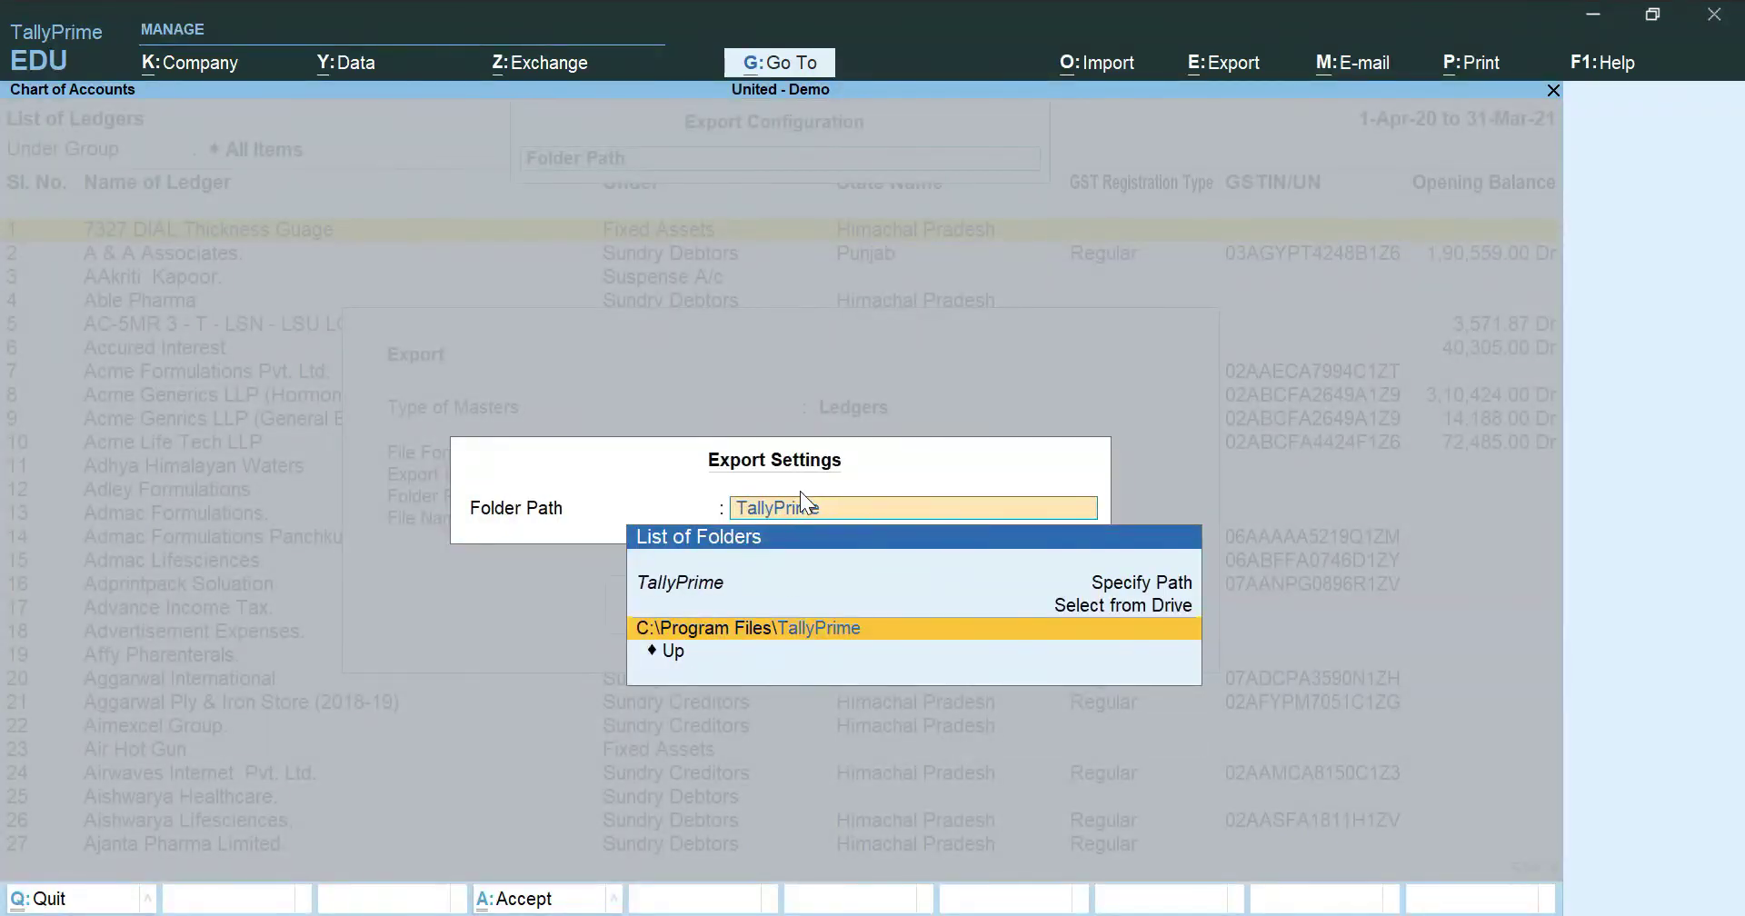
pyautogui.press('Delete')
pyautogui.press('Delete')
pyautogui.press('Delete')
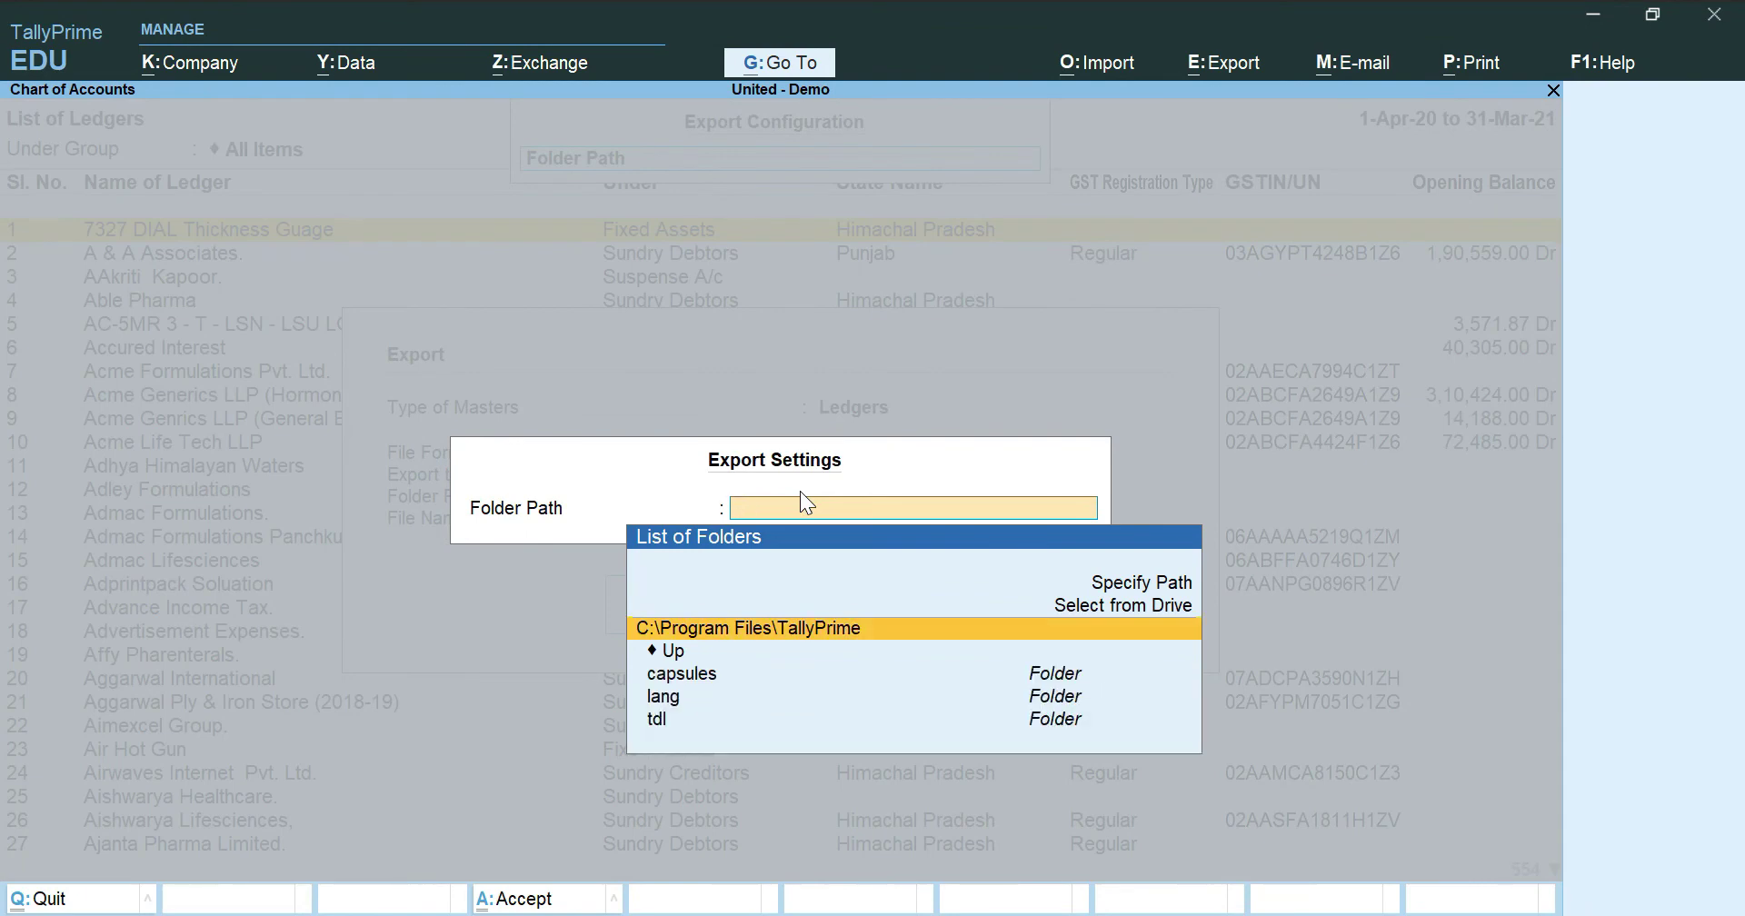
pyautogui.write('C:\\Users\\paith\\OneDrive\\Desktop\\Audit Software_Tally Data')
pyautogui.press('Return')
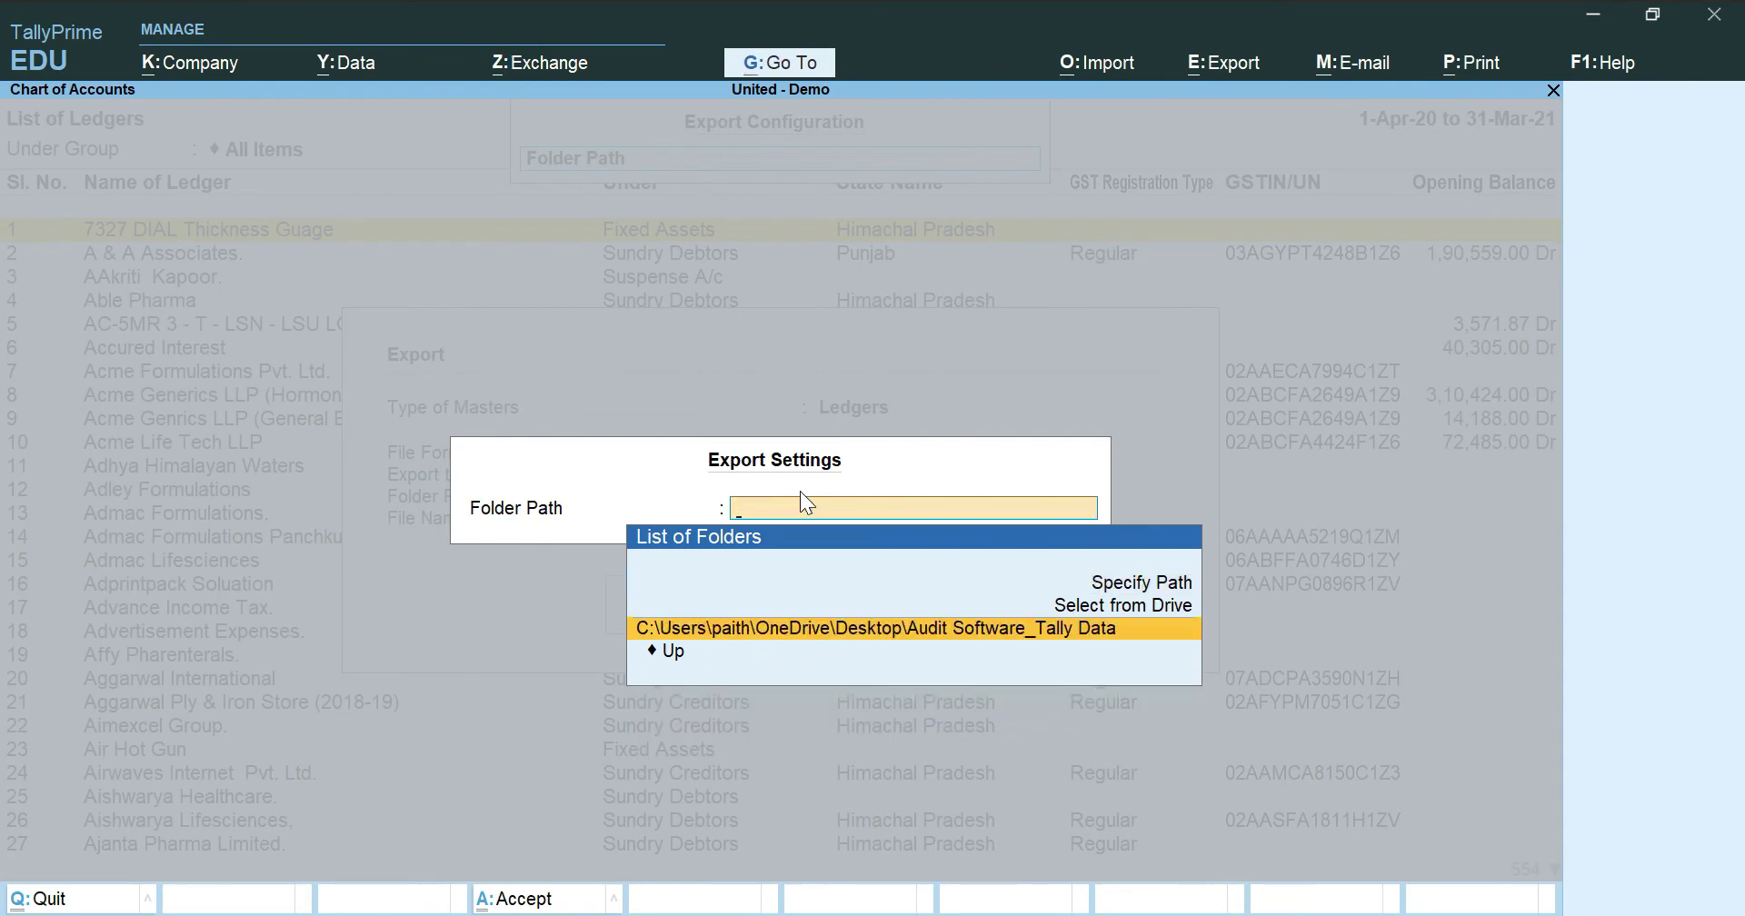
pyautogui.press('Return')
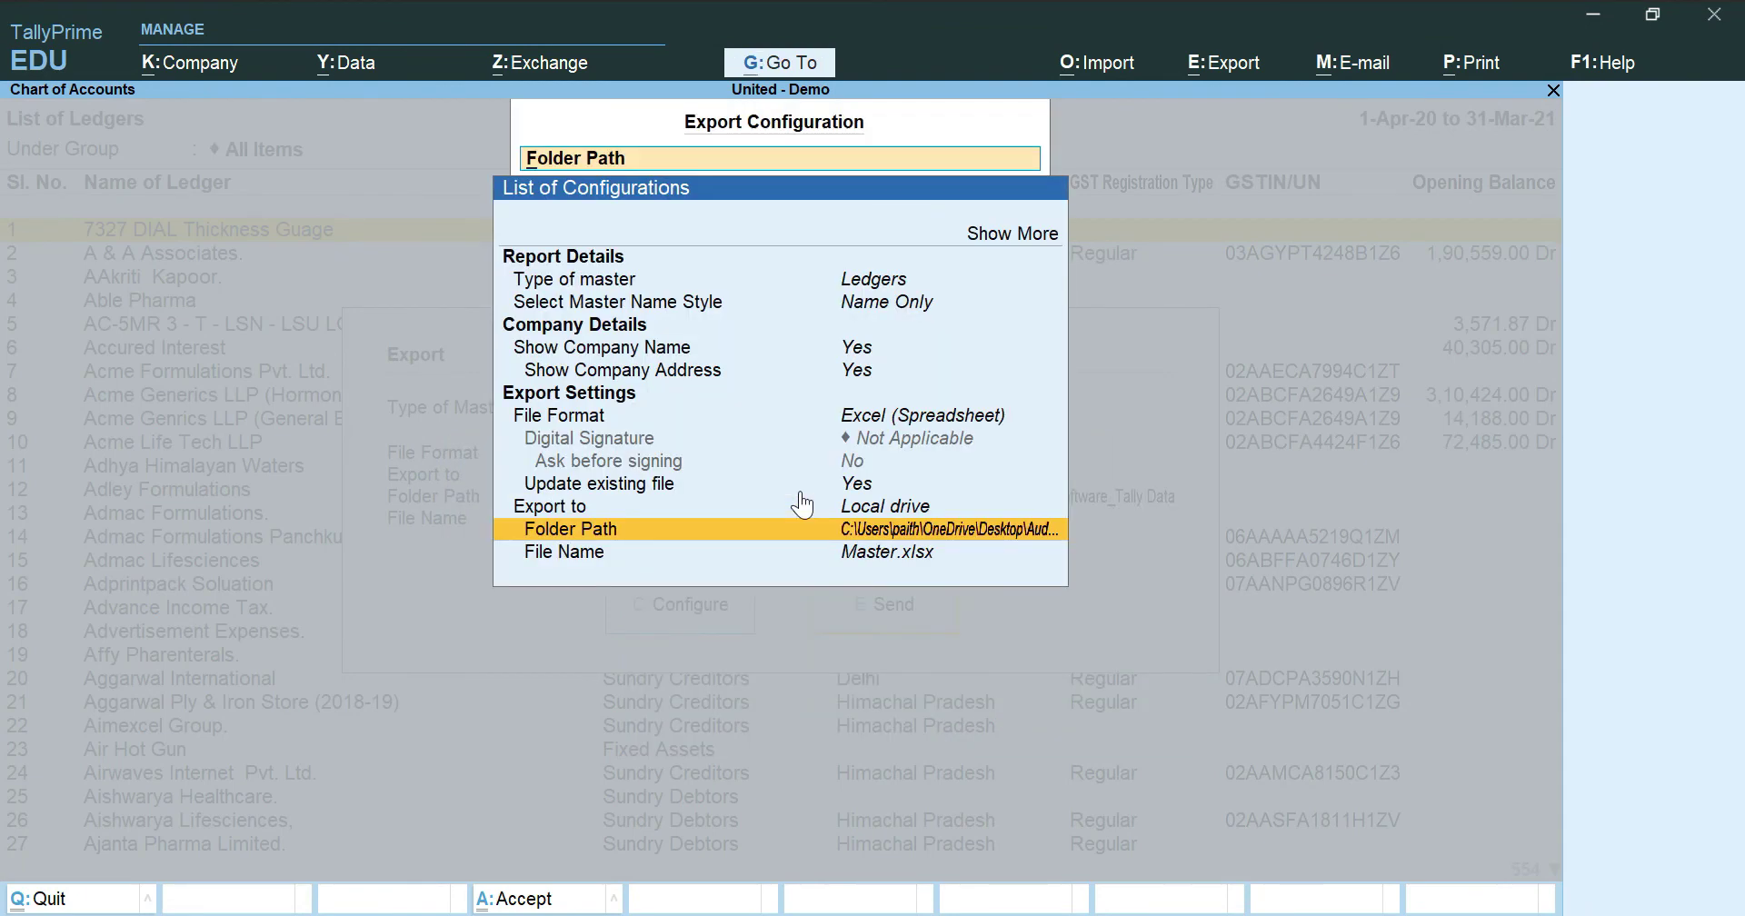
# Step: Name the export file R3_Chart of Accounts (Ledger view).xlsx, accept the configuration and send the export
pyautogui.click(866, 556)
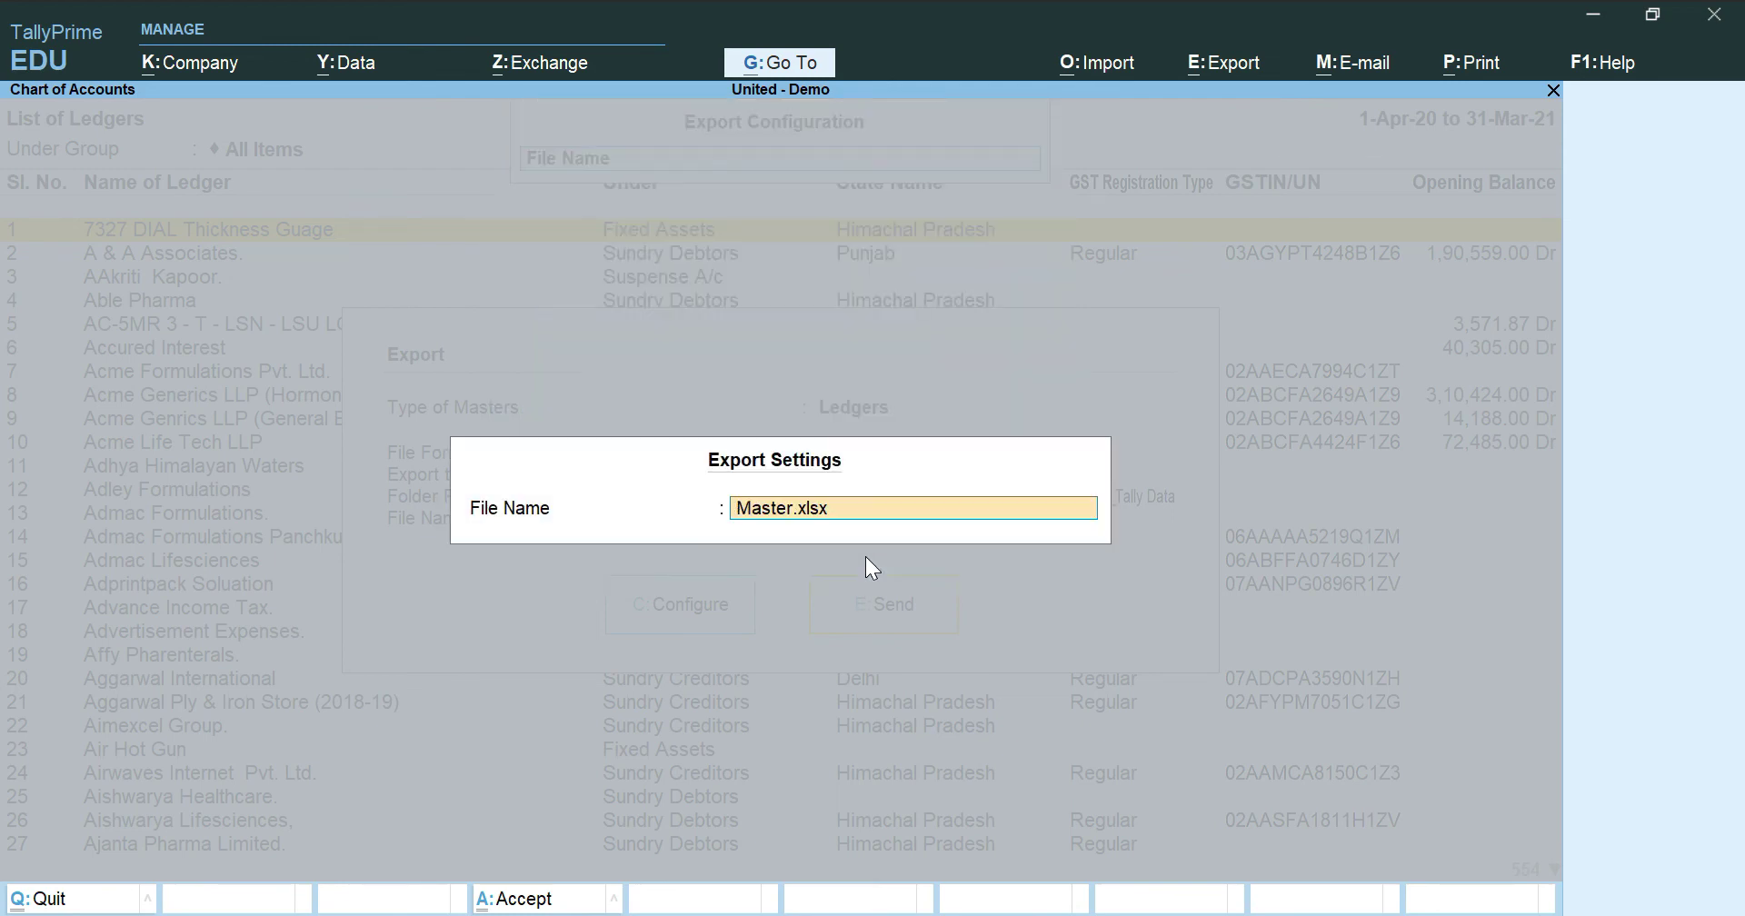
pyautogui.press('Delete')
pyautogui.press('Delete')
pyautogui.press('Delete')
pyautogui.press('Delete')
pyautogui.press('Delete')
pyautogui.press('Delete')
pyautogui.press('Delete')
pyautogui.press('Delete')
pyautogui.press('Delete')
pyautogui.press('Delete')
pyautogui.press('Delete')
pyautogui.write('R3_Chart of Accounts')
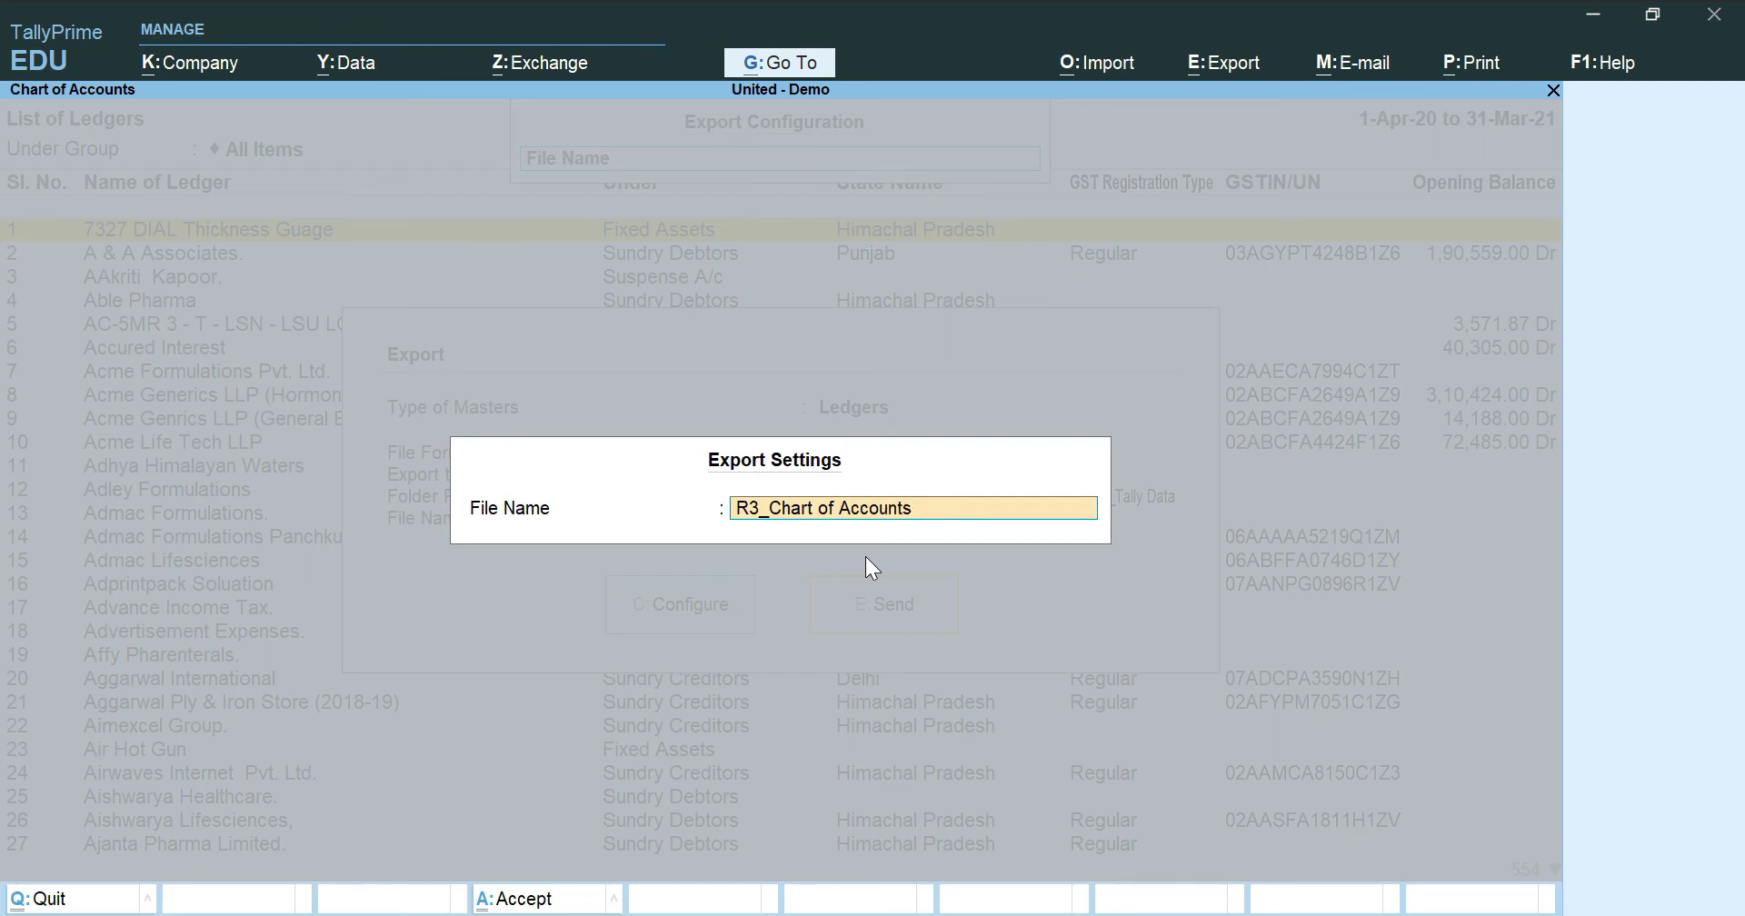
pyautogui.write(' (Ledger view).xlsx')
pyautogui.press('Return')
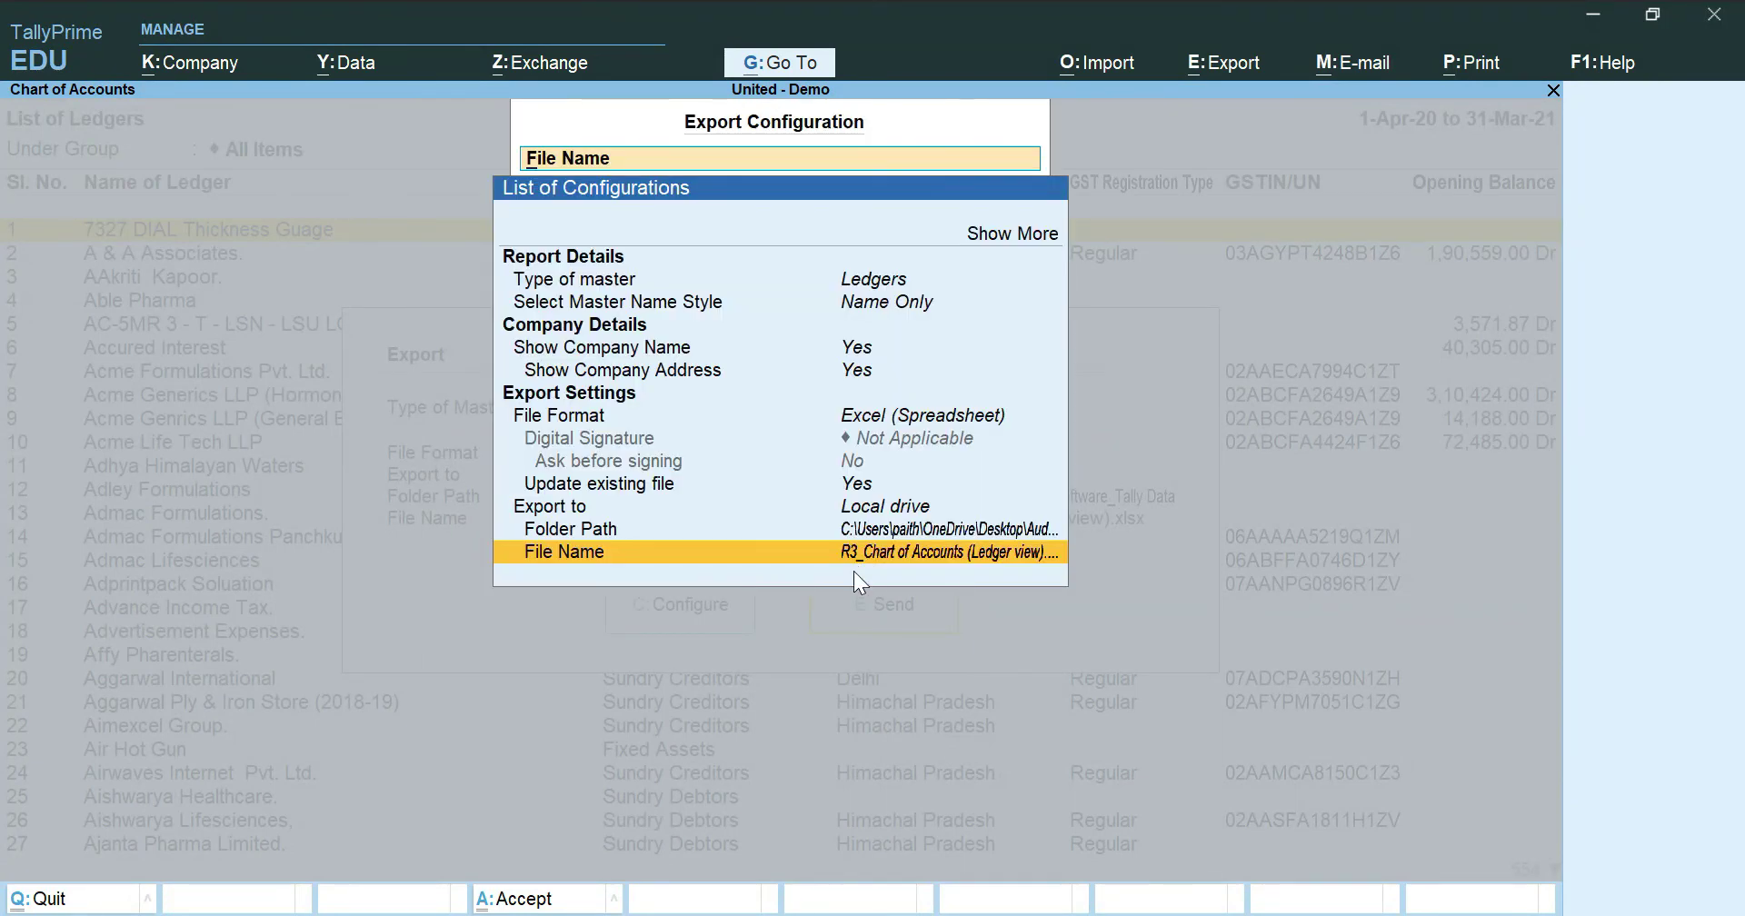
pyautogui.hotkey('ctrl', 'a')
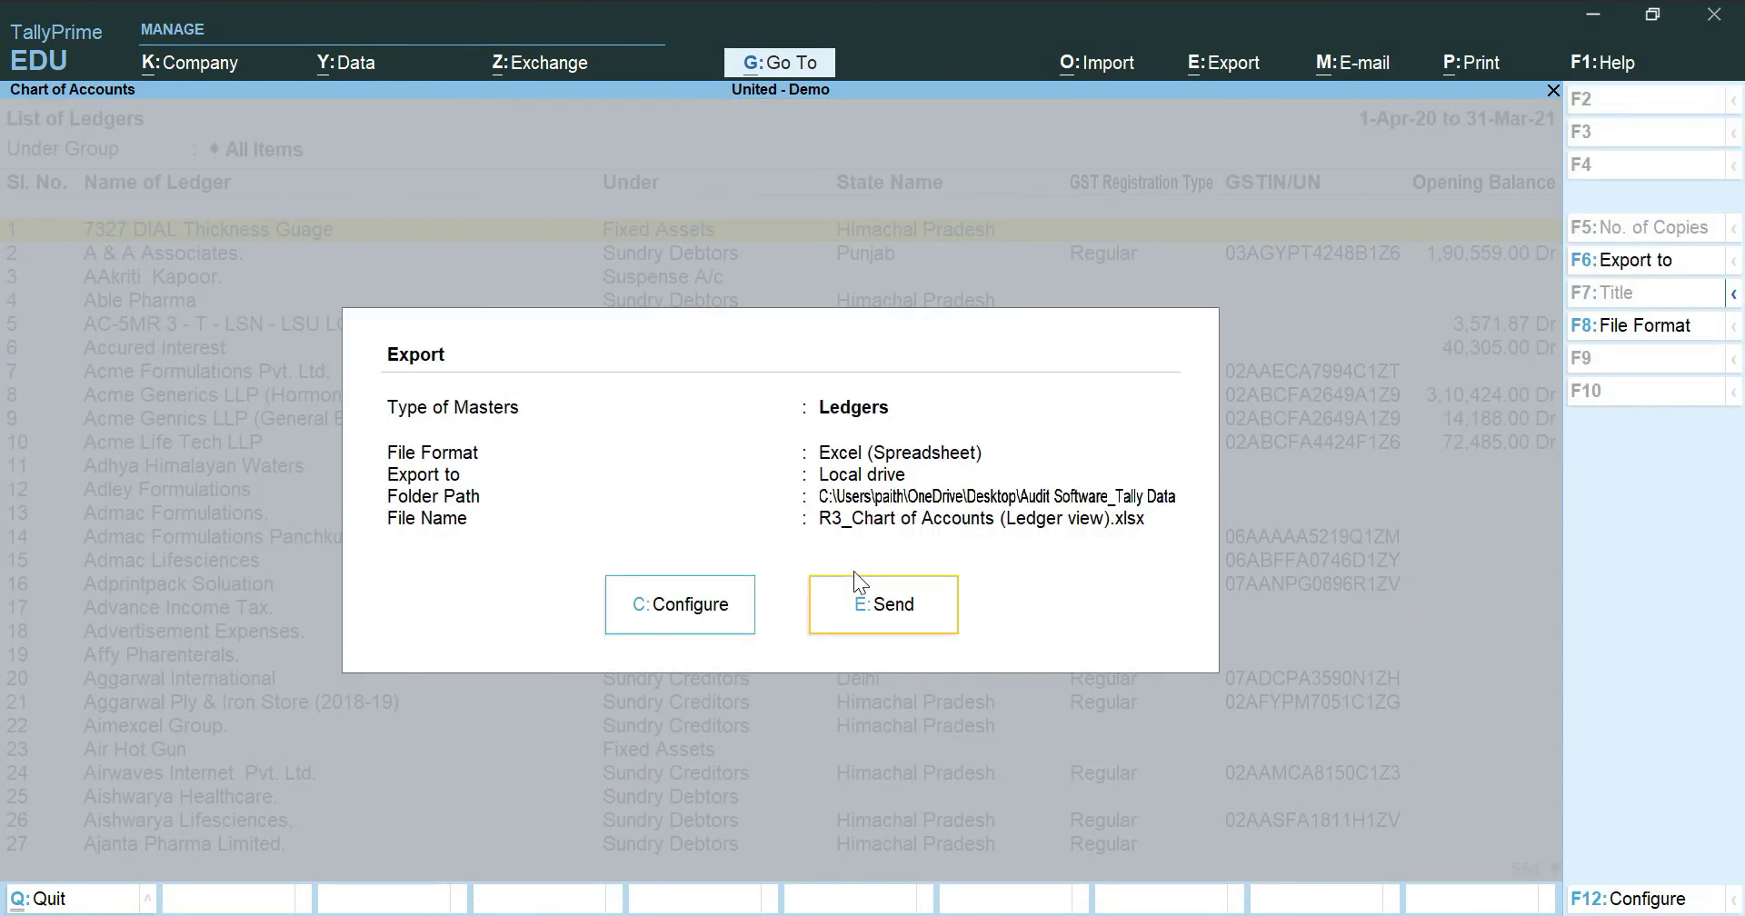
pyautogui.click(902, 627)
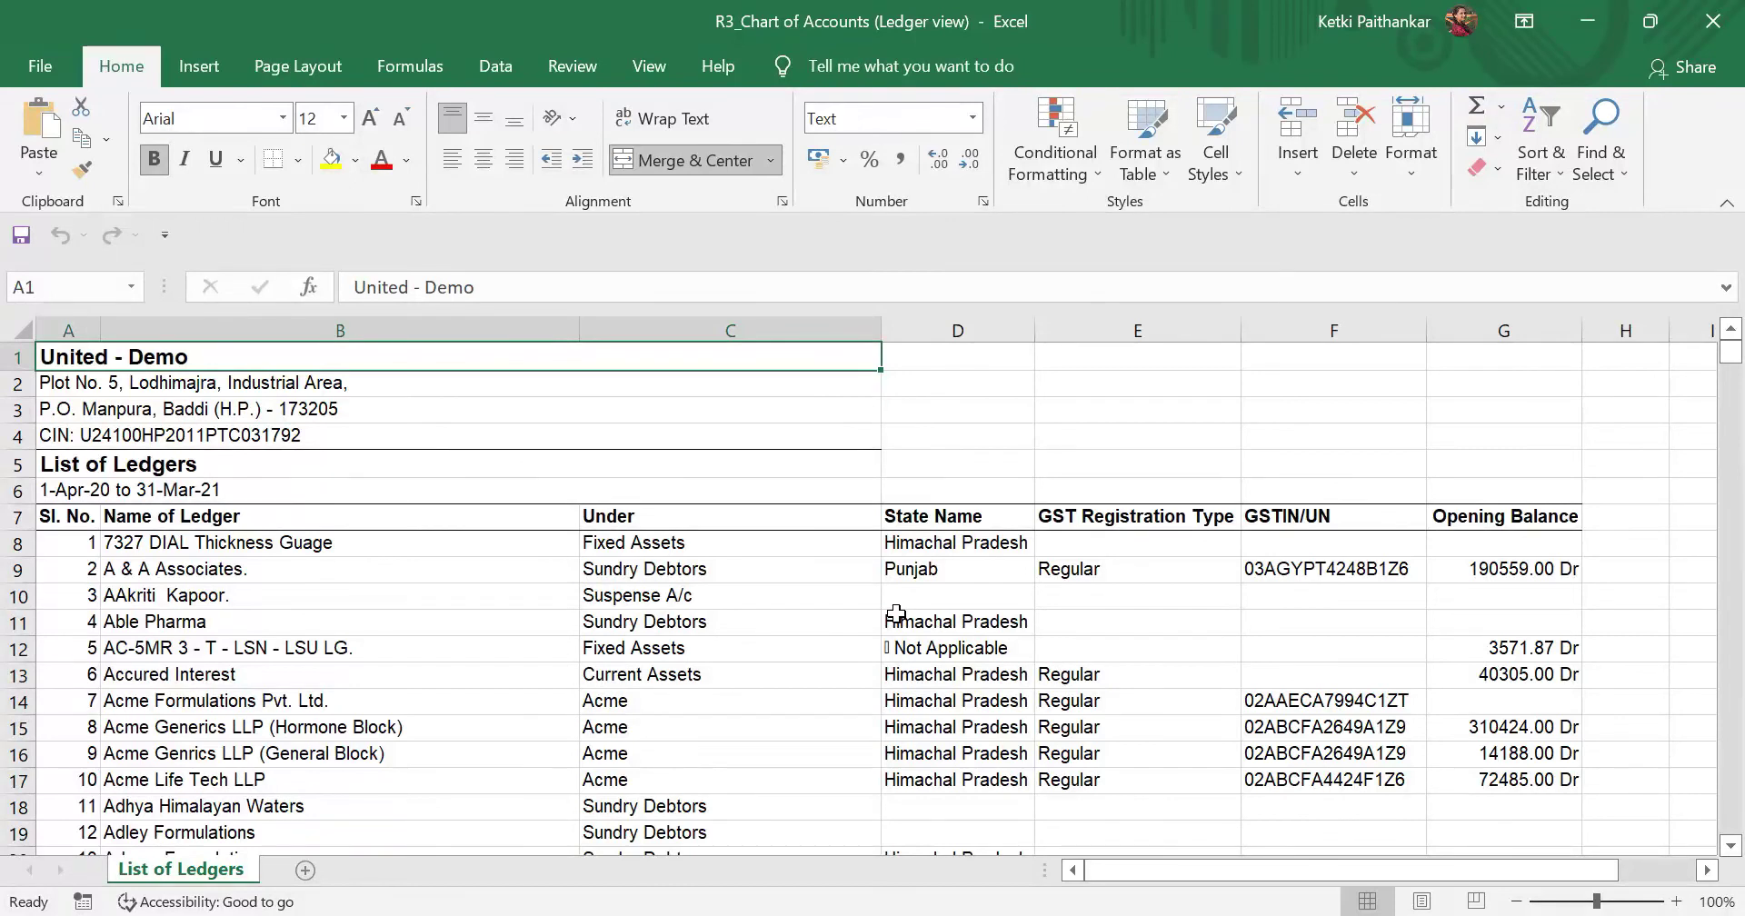
# Step: Review the ledger names in the Name of Ledger column of the exported List of Ledgers sheet
pyautogui.click(186, 514)
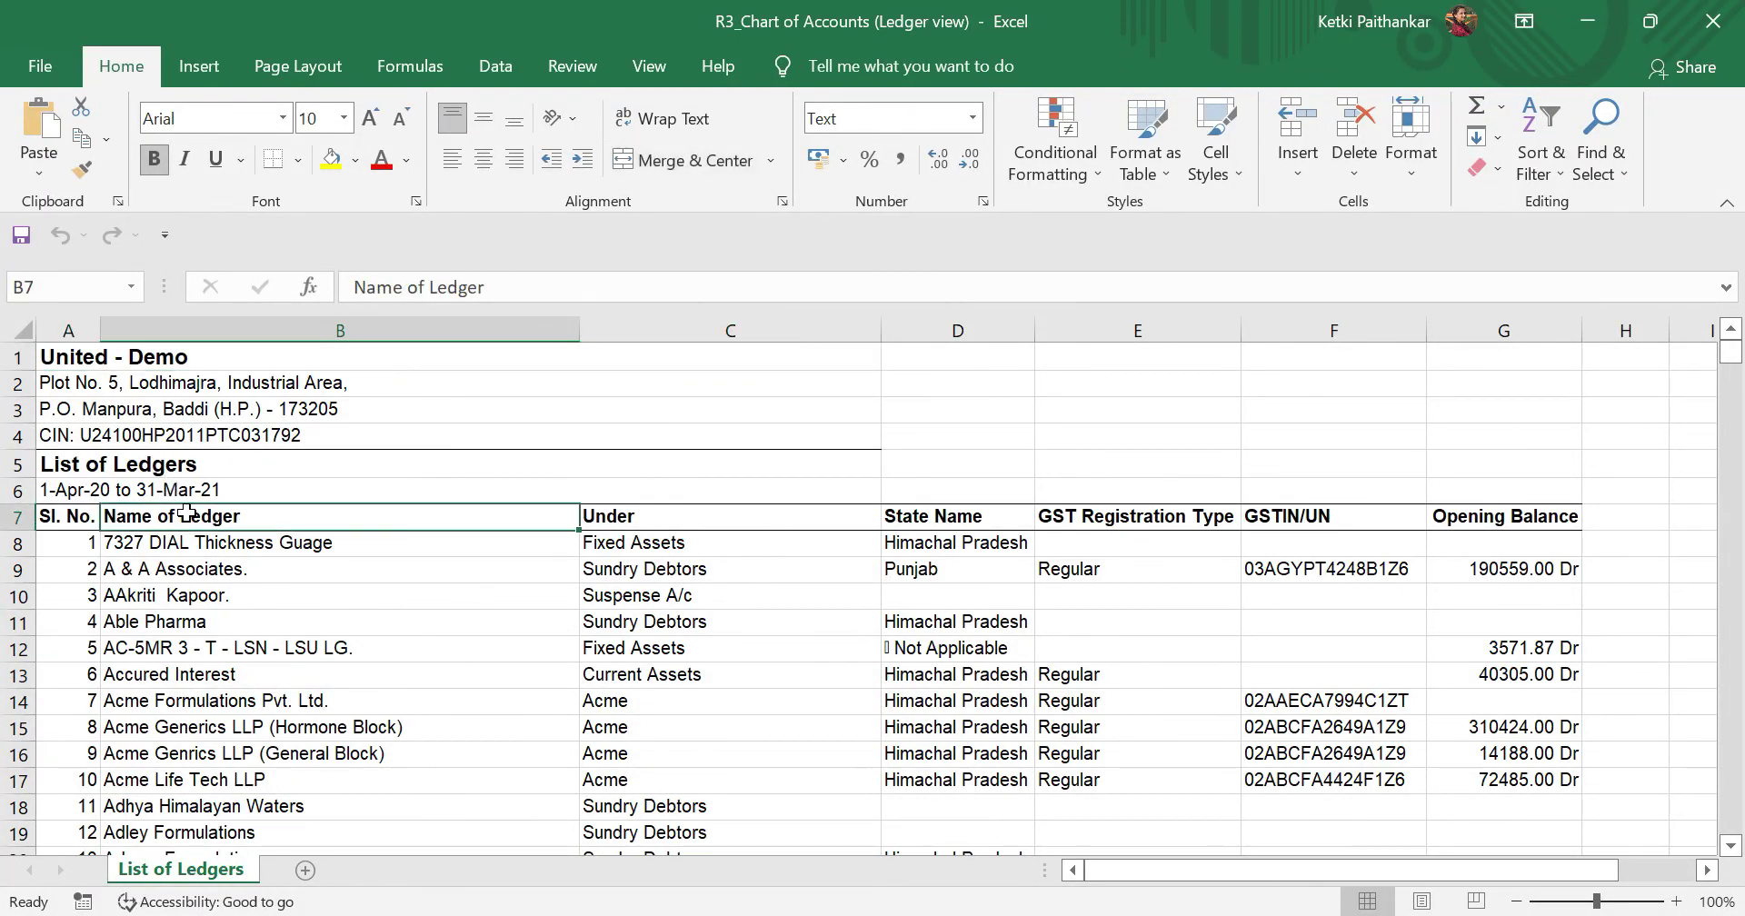
pyautogui.press('Down')
pyautogui.press('Down')
pyautogui.press('Down')
pyautogui.press('Down')
pyautogui.press('Down')
pyautogui.press('Down')
pyautogui.press('Down')
pyautogui.press('Down')
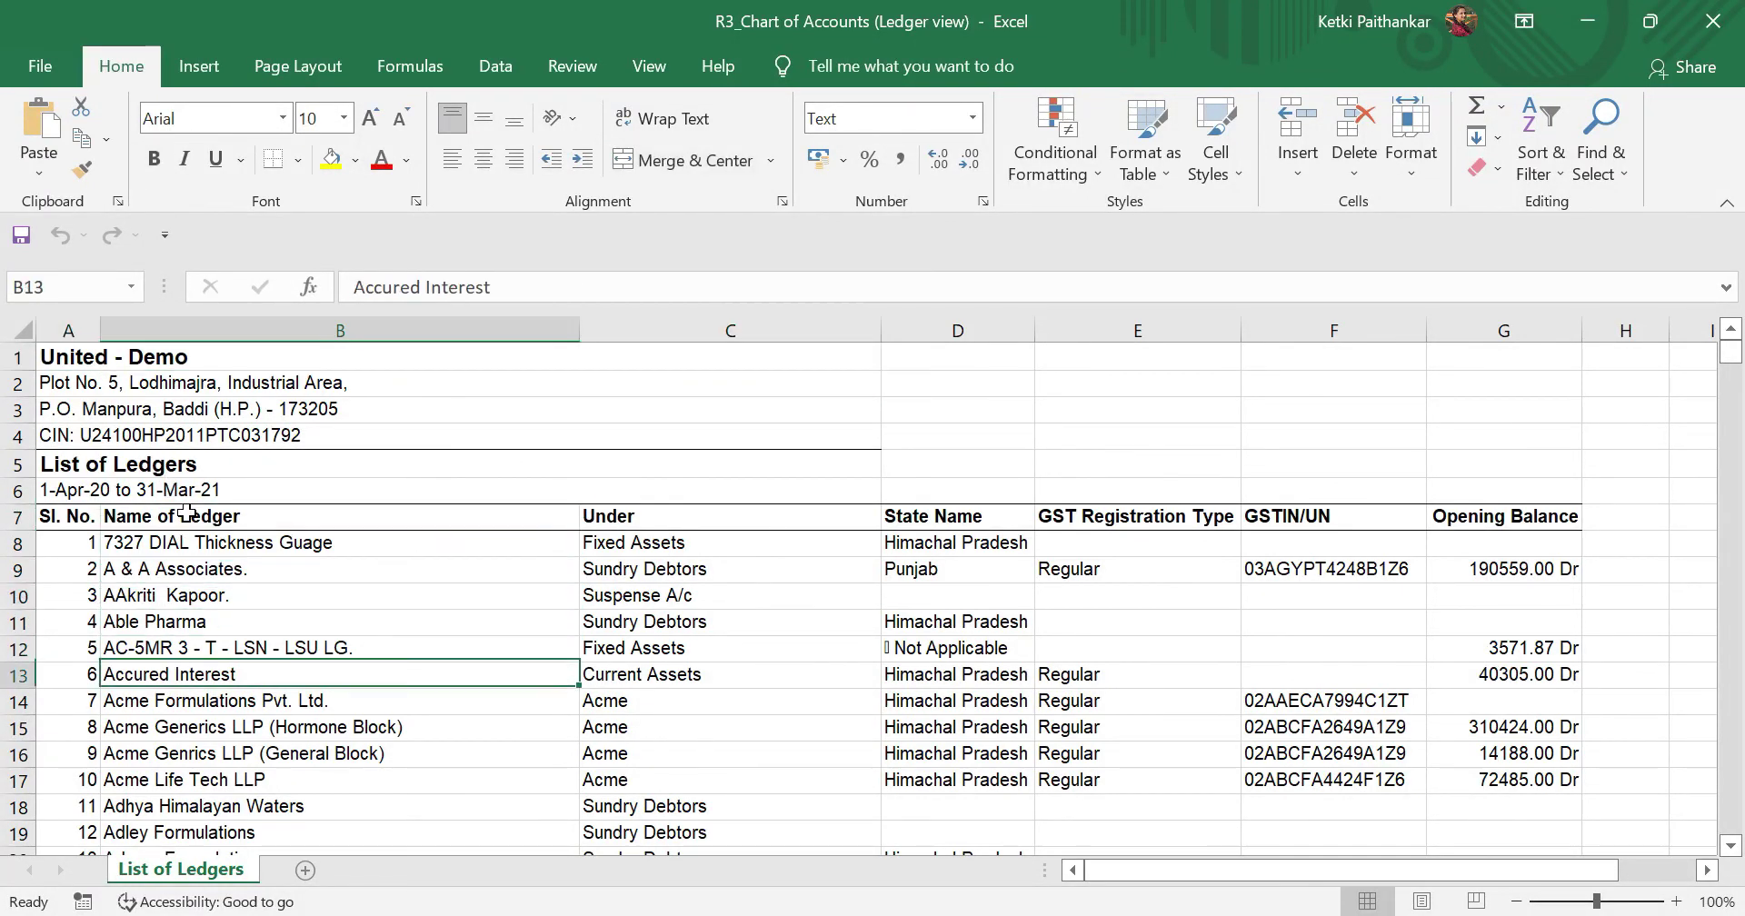
pyautogui.press('Down')
pyautogui.press('Down')
pyautogui.press('Down')
pyautogui.press('Down')
pyautogui.press('Down')
pyautogui.press('Down')
pyautogui.press('Down')
pyautogui.press('Down')
pyautogui.press('Down')
pyautogui.press('Down')
pyautogui.press('Down')
pyautogui.press('Down')
pyautogui.press('Down')
pyautogui.press('Down')
pyautogui.press('Down')
pyautogui.press('Down')
pyautogui.press('Down')
pyautogui.press('Down')
pyautogui.press('Down')
pyautogui.press('Down')
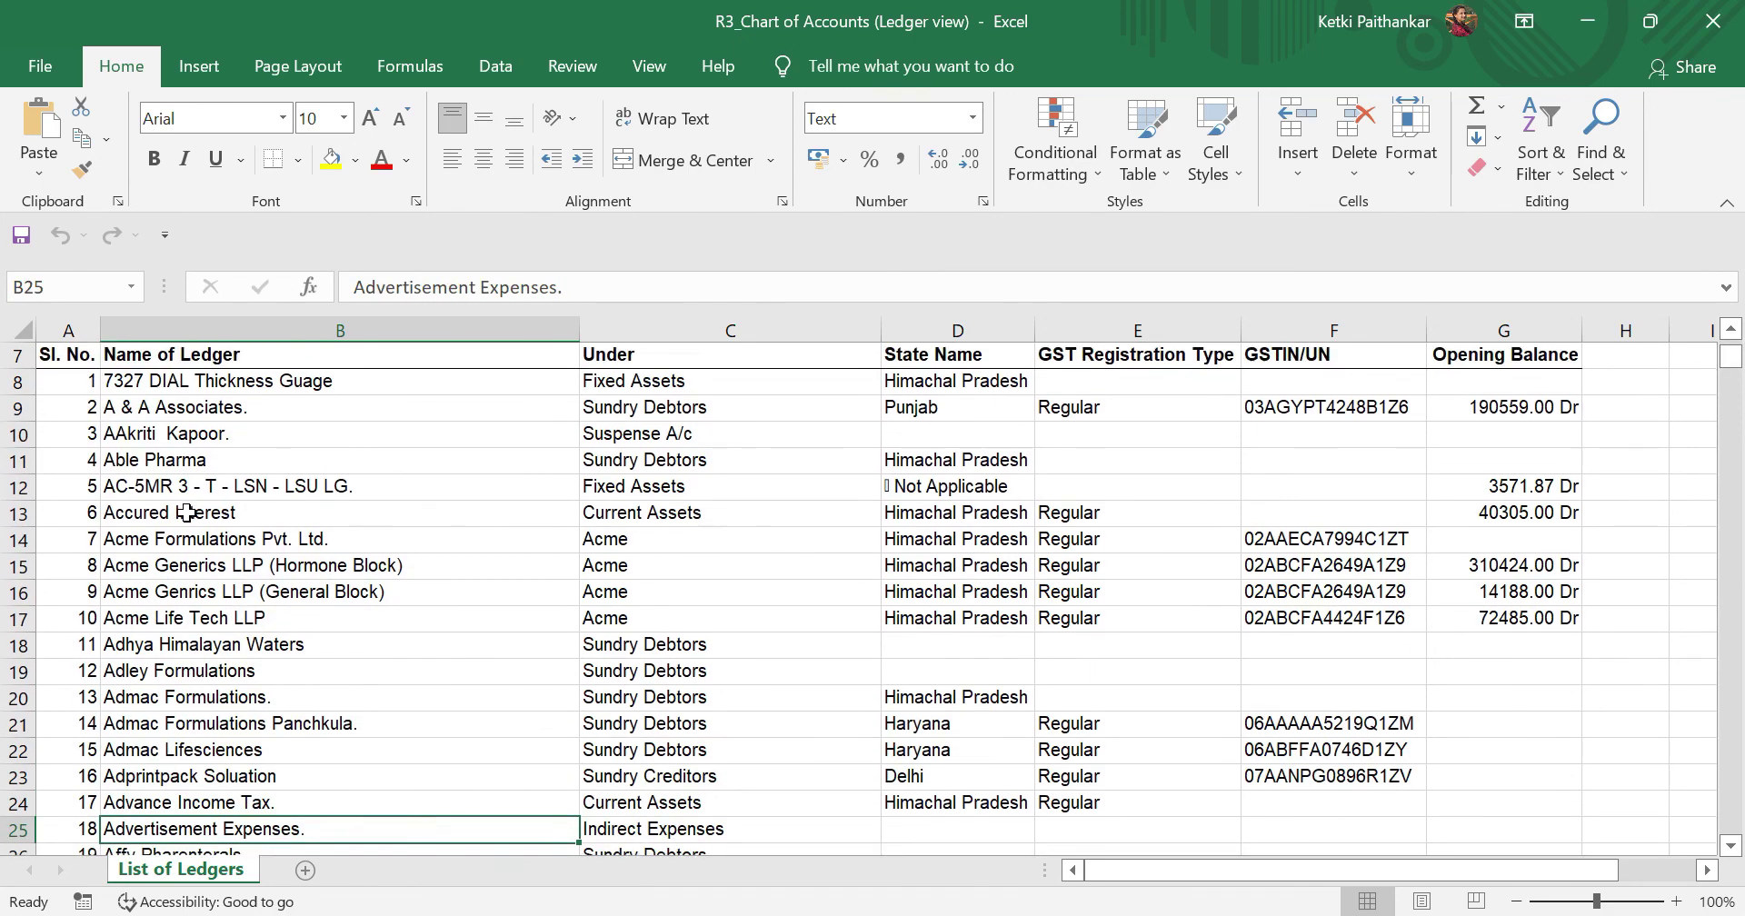
pyautogui.press('Down')
pyautogui.press('Down')
pyautogui.press('Down')
pyautogui.press('Down')
pyautogui.press('Down')
pyautogui.press('Down')
pyautogui.press('Down')
pyautogui.press('Down')
pyautogui.press('Down')
pyautogui.press('Down')
pyautogui.press('Down')
pyautogui.press('Down')
pyautogui.press('Down')
pyautogui.press('Down')
pyautogui.press('Down')
pyautogui.press('Down')
pyautogui.press('Down')
pyautogui.press('Down')
pyautogui.press('Down')
pyautogui.press('Down')
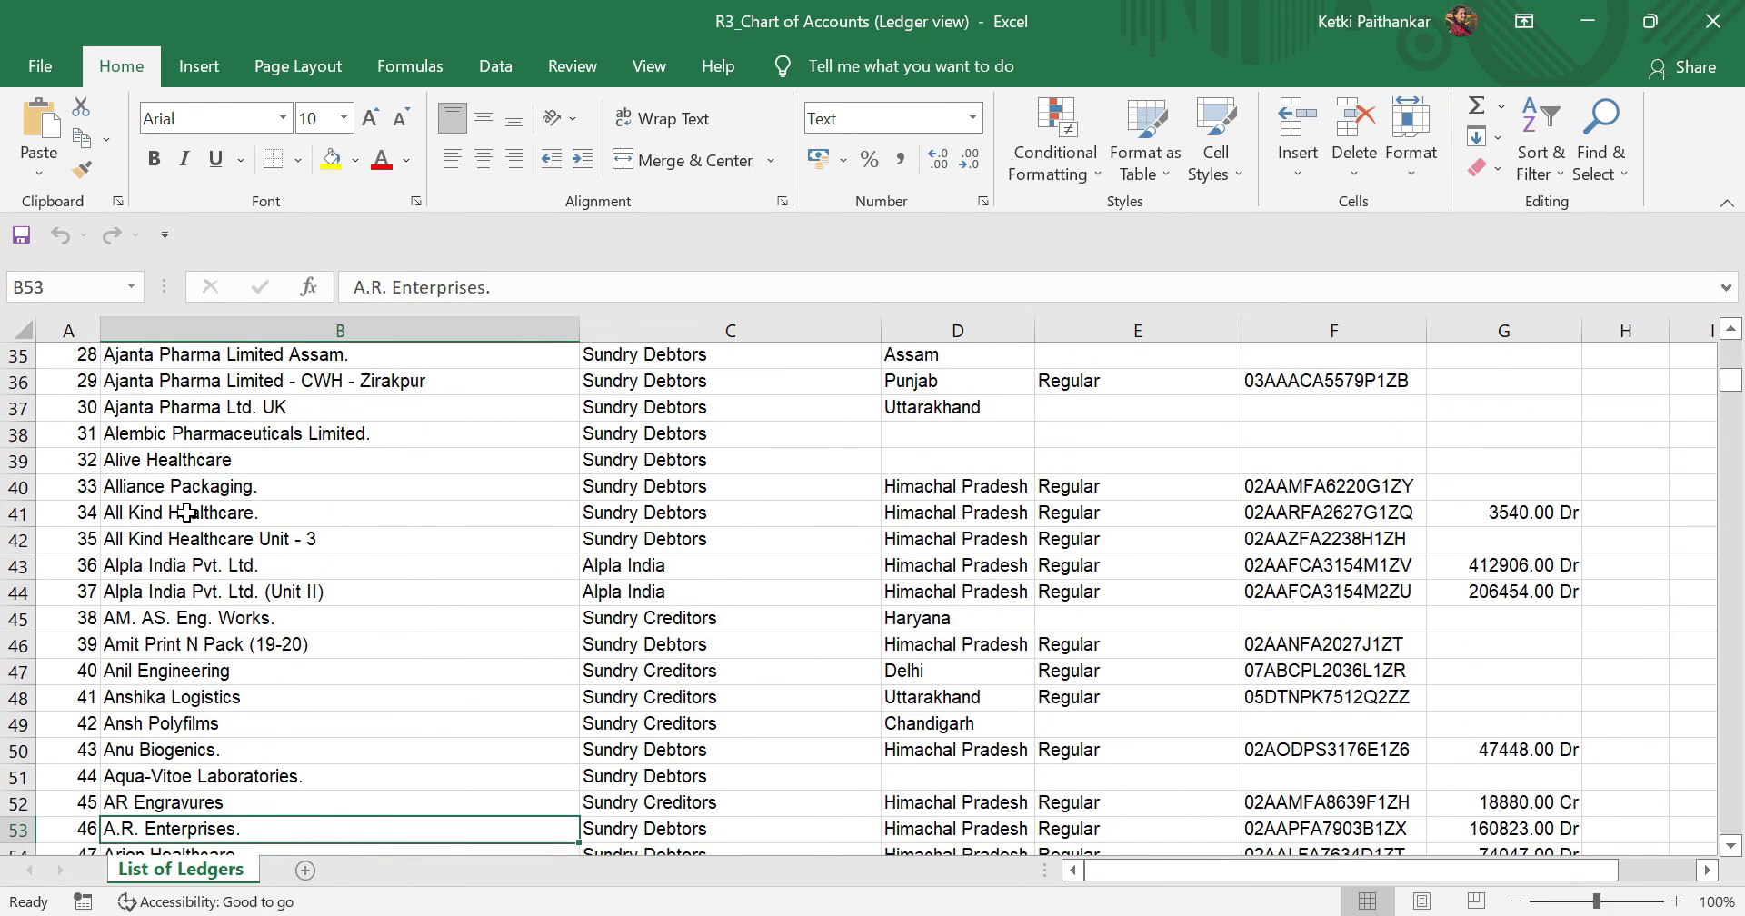
pyautogui.press('Down')
pyautogui.press('Down')
pyautogui.press('Down')
pyautogui.press('Down')
pyautogui.press('Down')
pyautogui.press('Down')
pyautogui.press('Down')
pyautogui.press('Down')
pyautogui.press('Down')
pyautogui.press('Down')
pyautogui.press('Down')
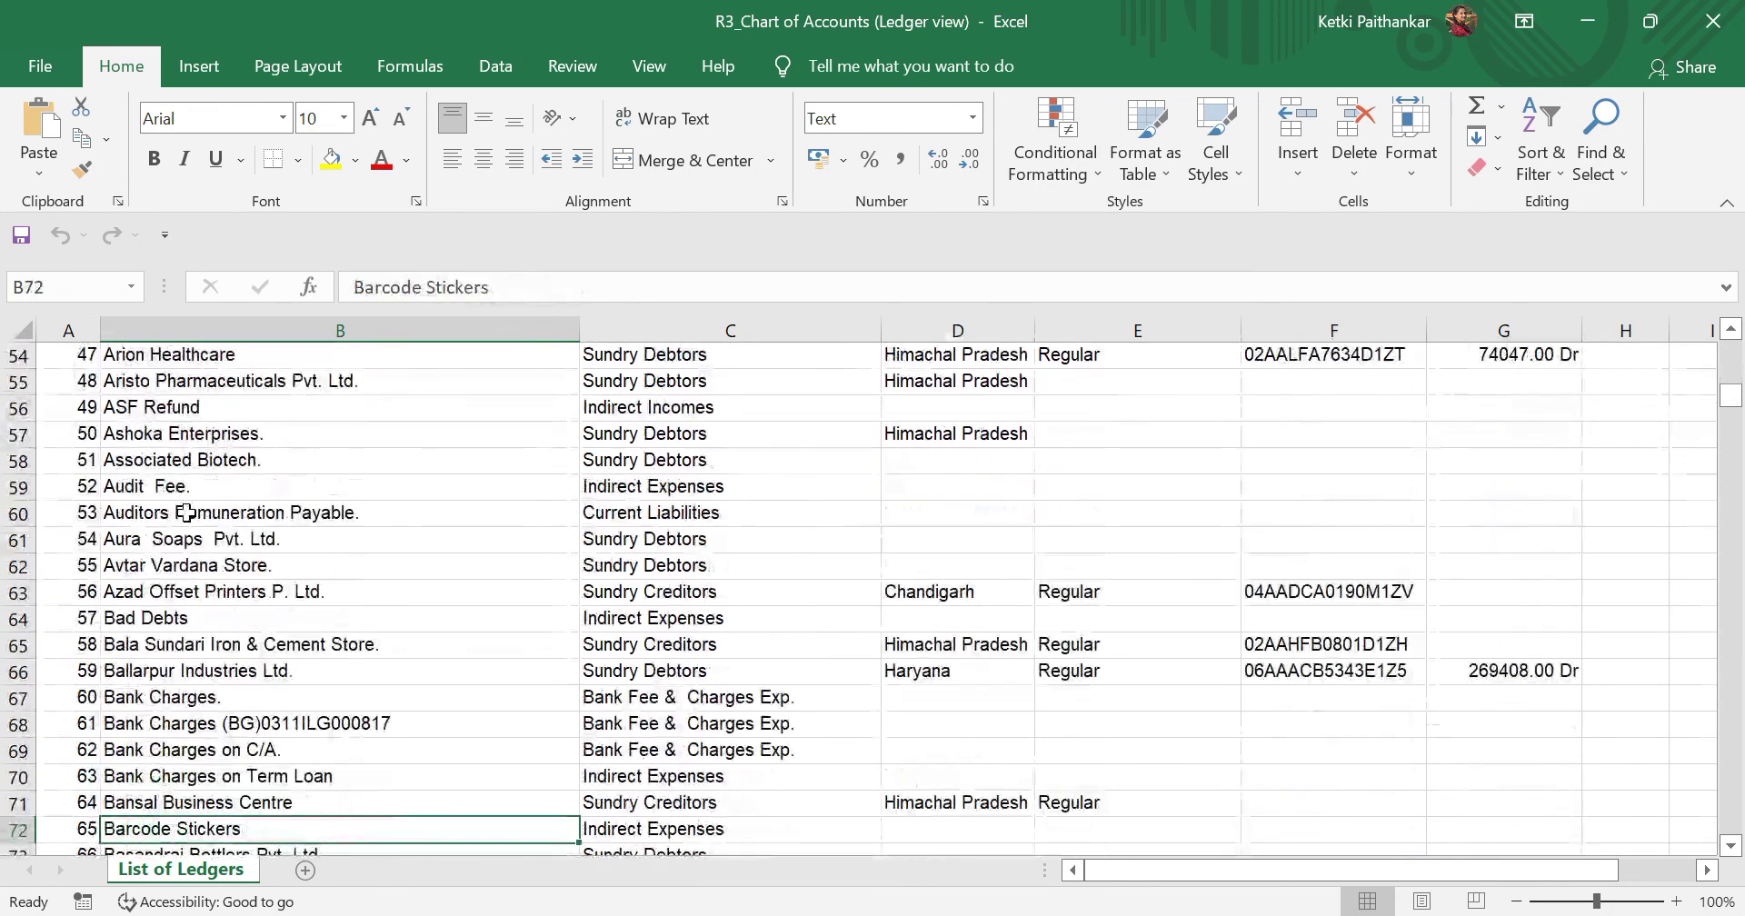
# Step: Examine the parent groups in the Under column of the ledger list, and return to the start of the sheet
pyautogui.click(674, 550)
pyautogui.press('Down')
pyautogui.press('Down')
pyautogui.press('Down')
pyautogui.press('Down')
pyautogui.press('Down')
pyautogui.press('Down')
pyautogui.press('Down')
pyautogui.press('Down')
pyautogui.press('Down')
pyautogui.press('Down')
pyautogui.press('Down')
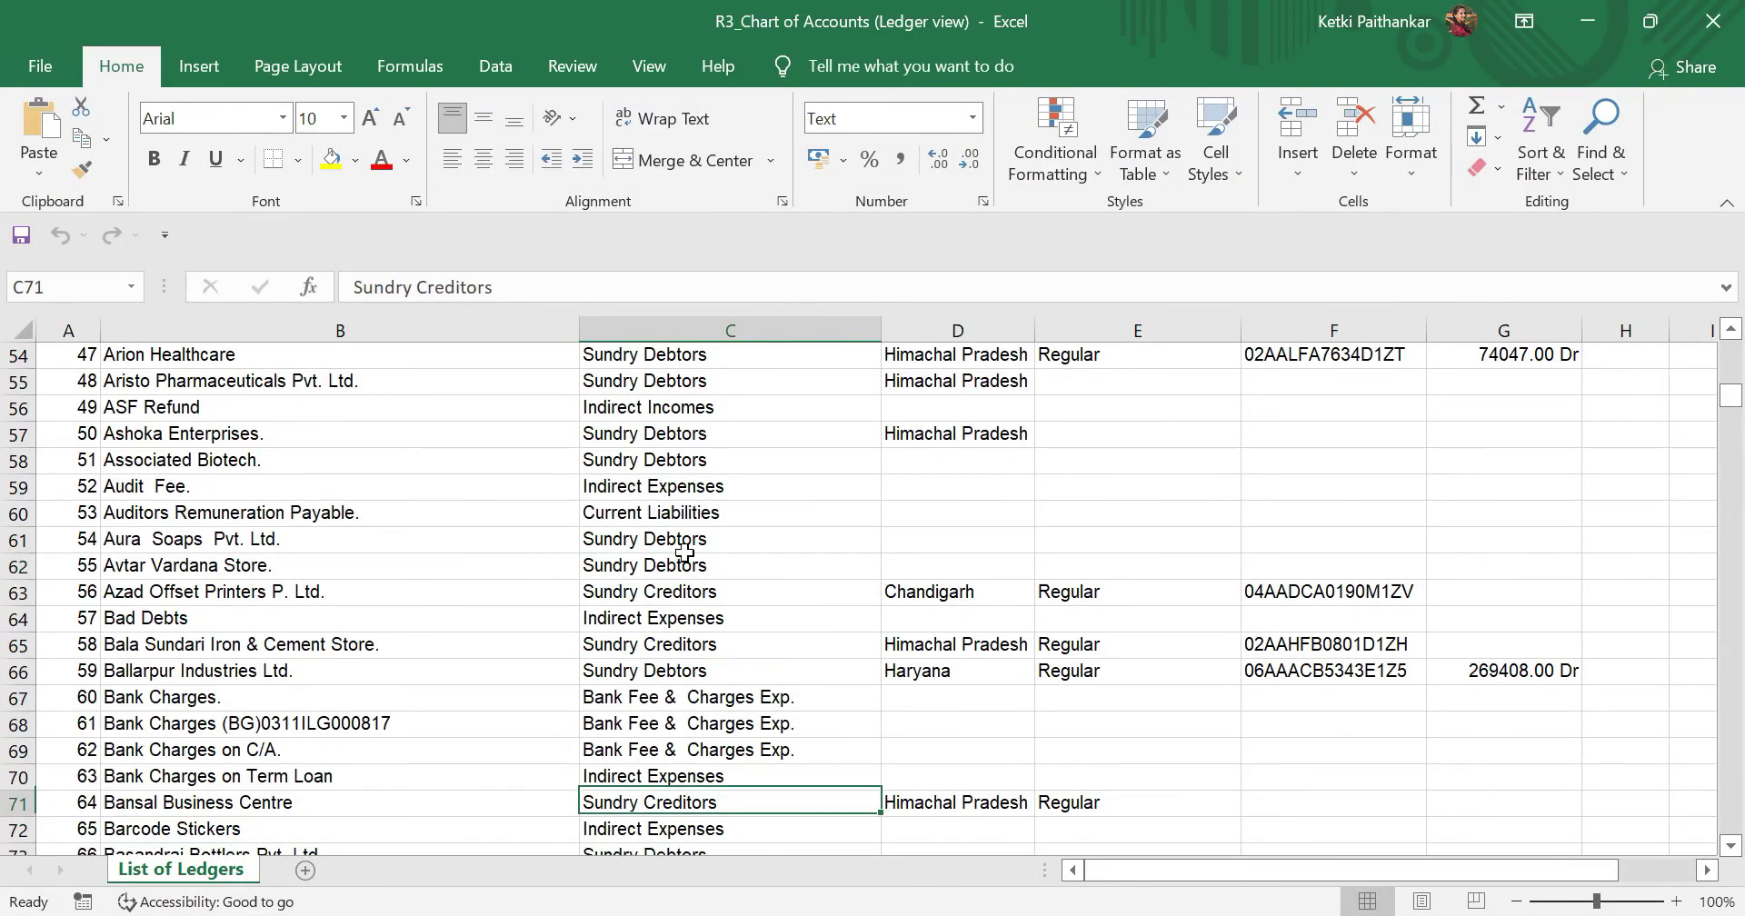
pyautogui.press('Down')
pyautogui.press('Down')
pyautogui.press('Down')
pyautogui.press('Down')
pyautogui.press('Down')
pyautogui.press('Down')
pyautogui.press('Down')
pyautogui.press('Down')
pyautogui.press('Down')
pyautogui.press('Down')
pyautogui.press('Down')
pyautogui.press('Down')
pyautogui.press('Down')
pyautogui.press('Up')
pyautogui.press('Up')
pyautogui.press('Up')
pyautogui.press('Up')
pyautogui.press('Up')
pyautogui.press('Up')
pyautogui.press('Up')
pyautogui.press('Up')
pyautogui.press('Up')
pyautogui.press('Up')
pyautogui.press('Up')
pyautogui.press('Up')
pyautogui.press('Up')
pyautogui.press('Up')
pyautogui.press('Up')
pyautogui.press('Up')
pyautogui.press('Up')
pyautogui.press('Up')
pyautogui.press('Up')
pyautogui.press('Up')
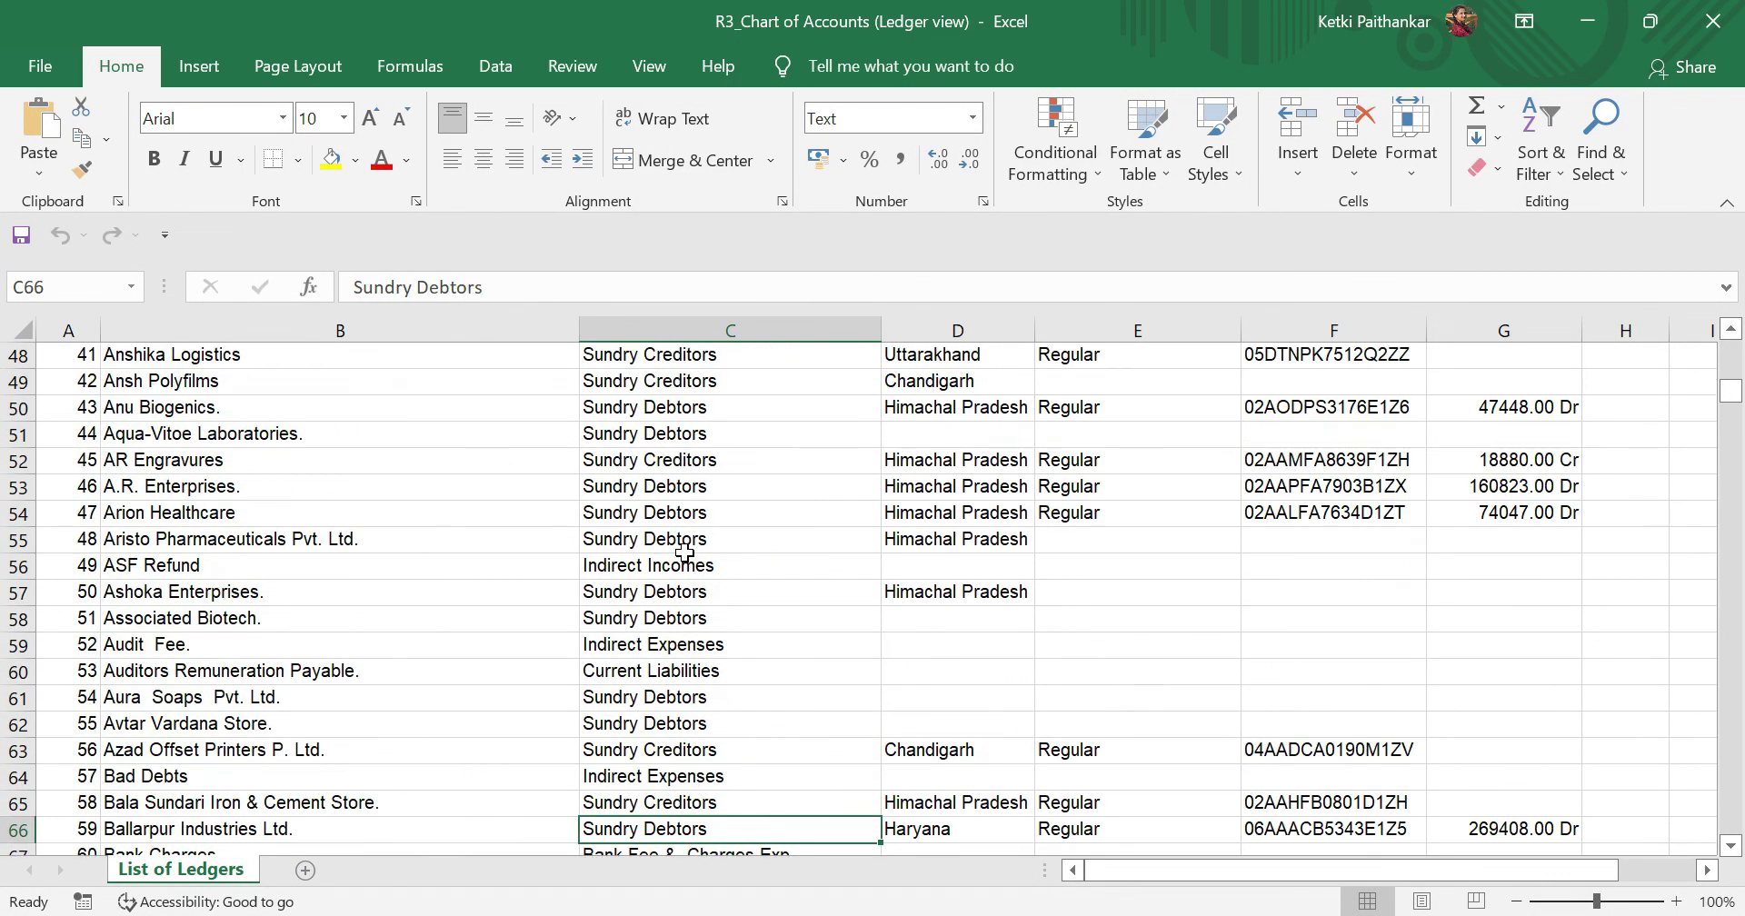
pyautogui.press('Up')
pyautogui.press('Up')
pyautogui.press('Up')
pyautogui.press('Up')
pyautogui.press('Up')
pyautogui.press('Up')
pyautogui.press('Up')
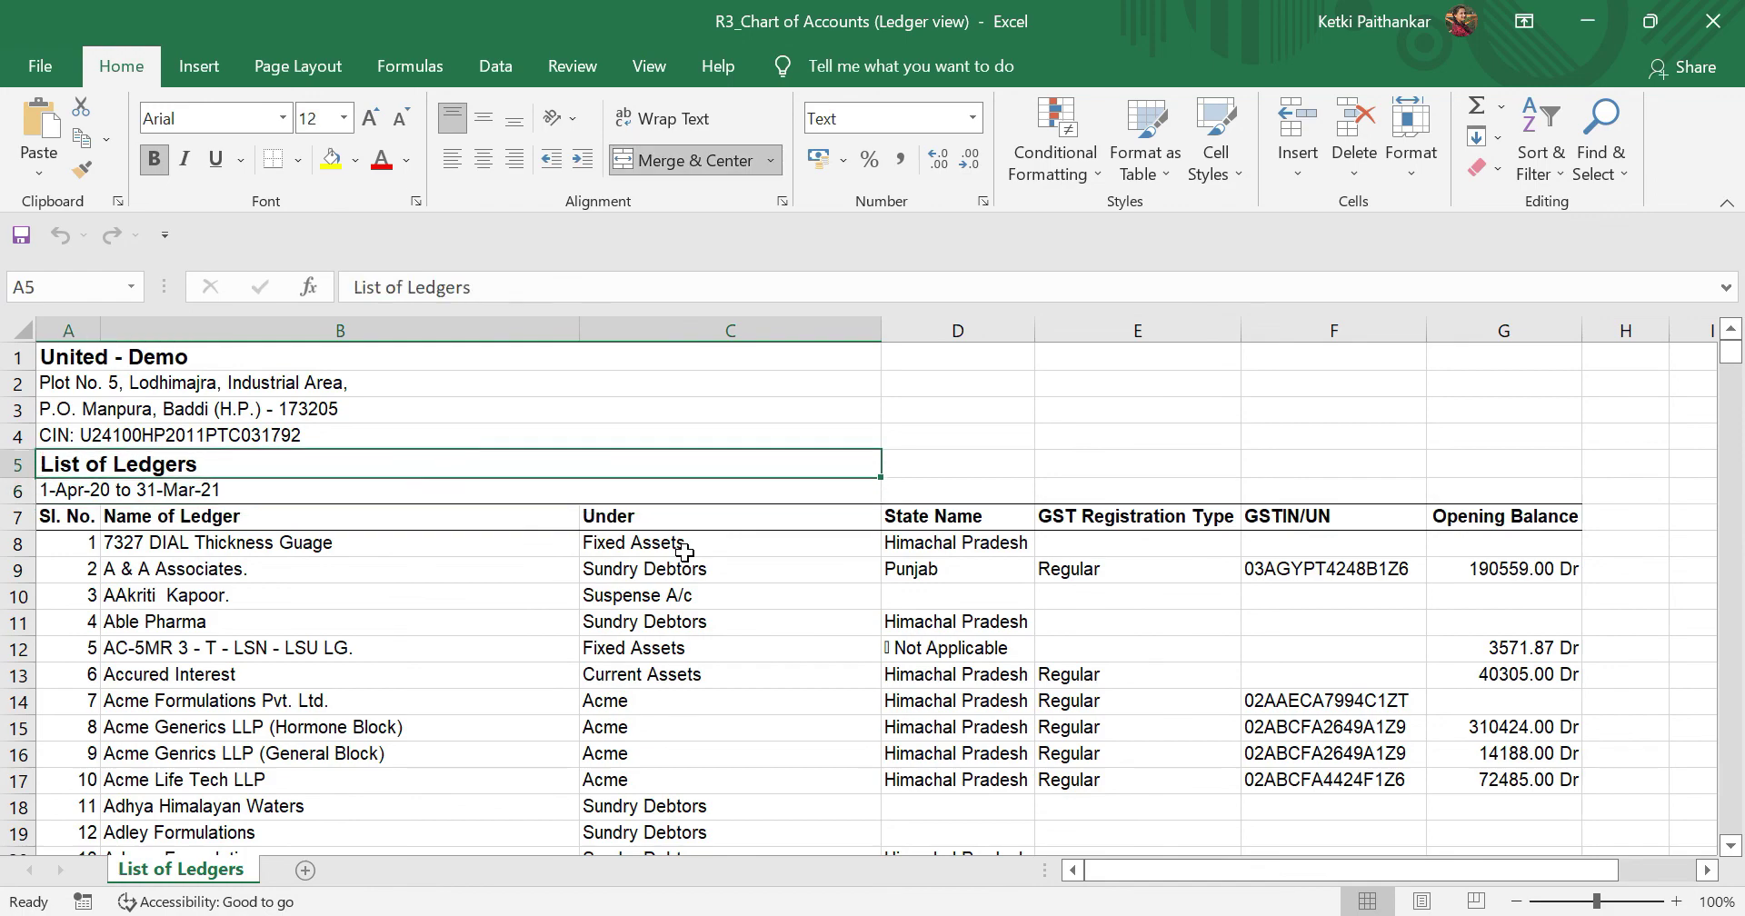
pyautogui.press('Up')
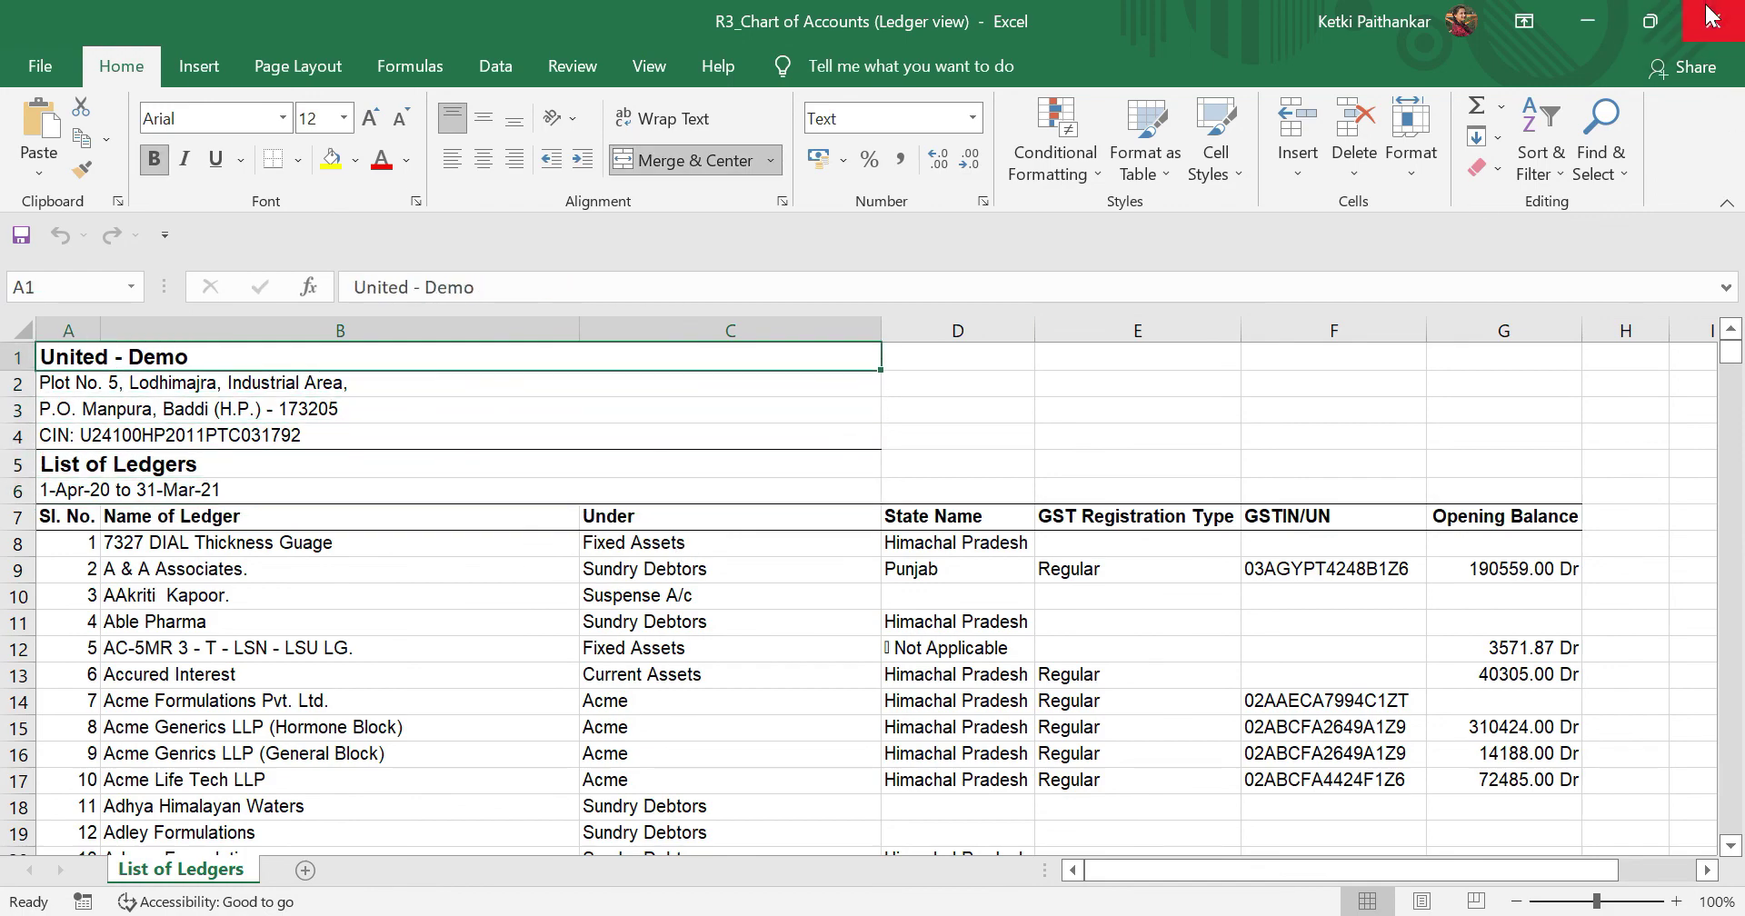